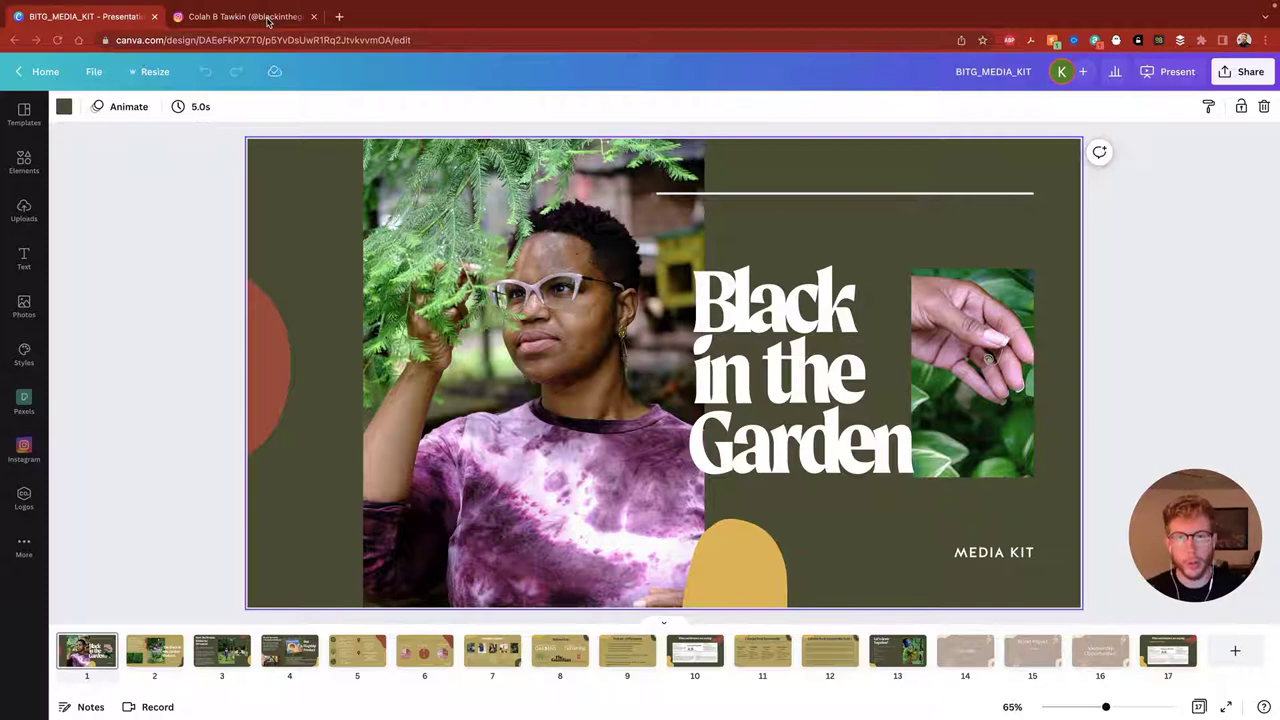
- Switch to the blackinthegarden Instagram profile and look through its feed for branded illustration posts
click(264, 18)
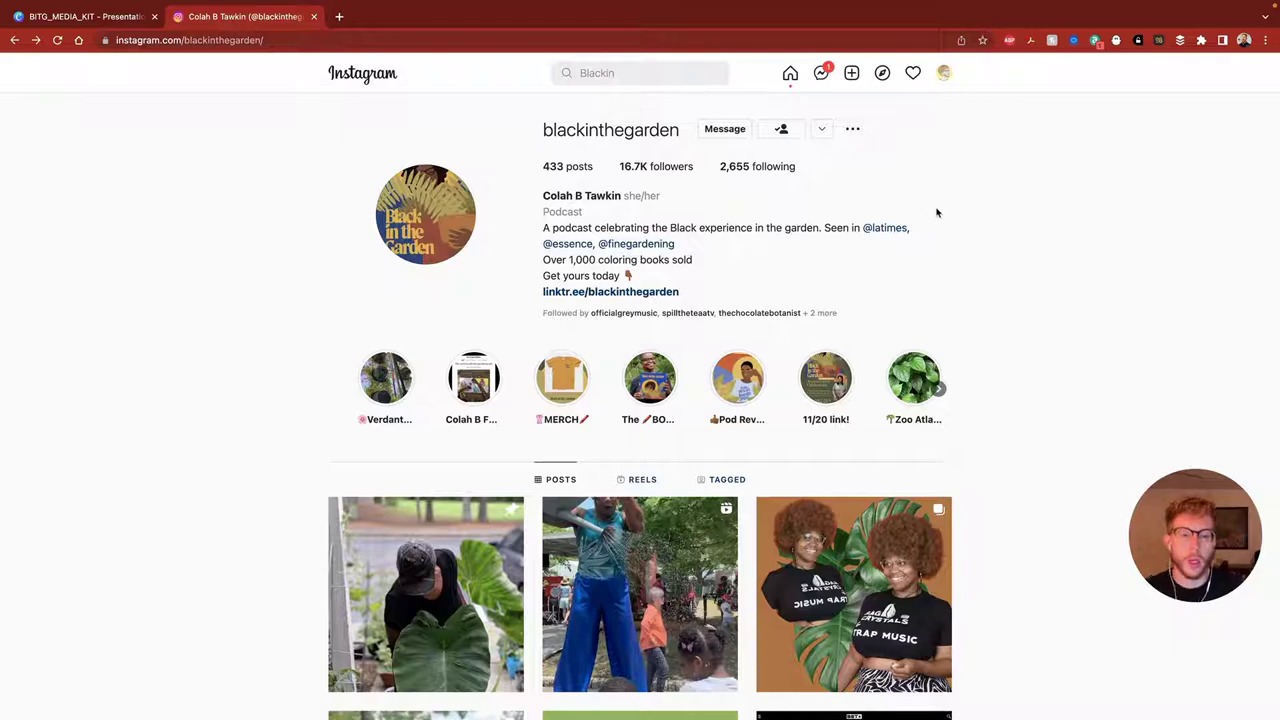
scroll(936, 212, down, 15)
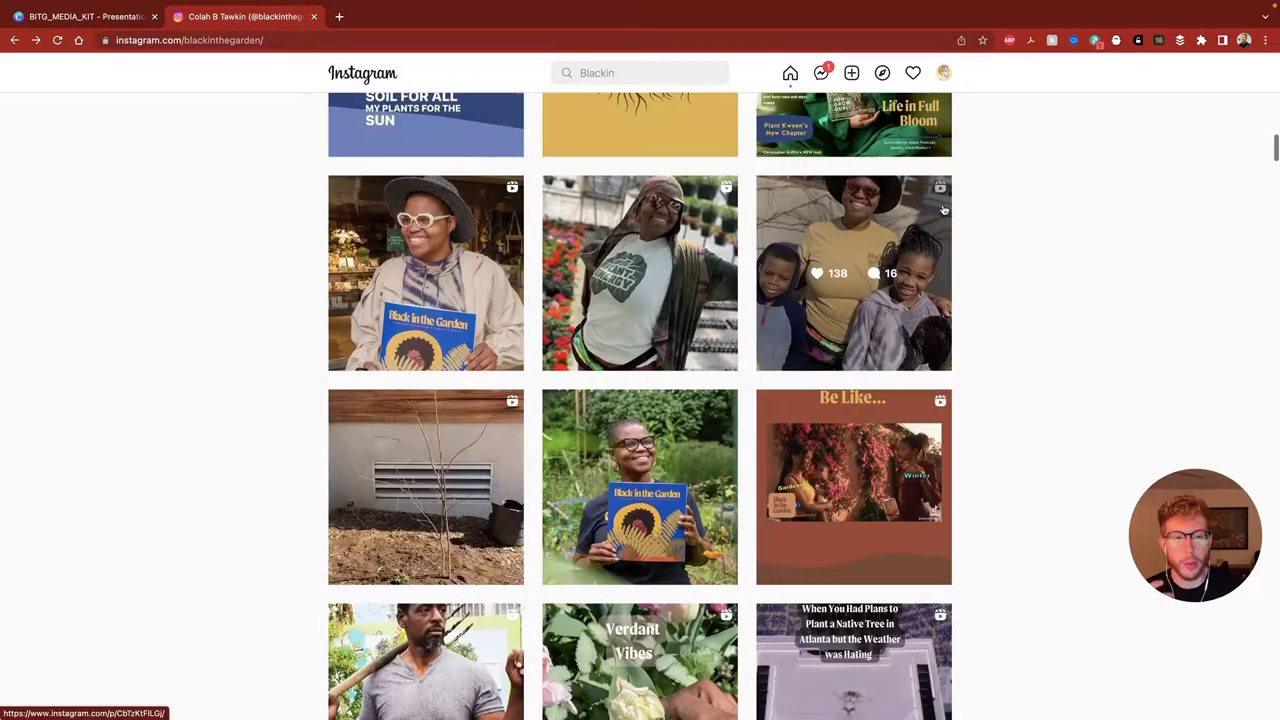
scroll(985, 205, down, 5)
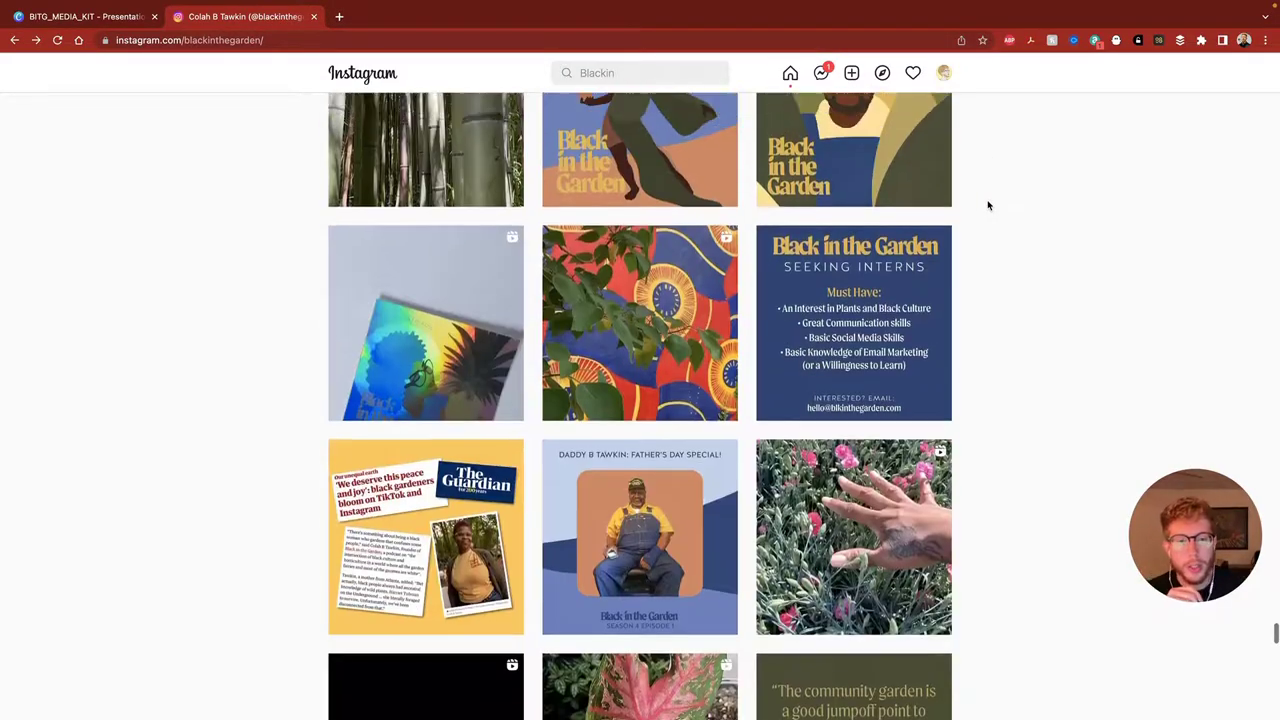
scroll(988, 205, up, 3)
scroll(678, 288, up, 4)
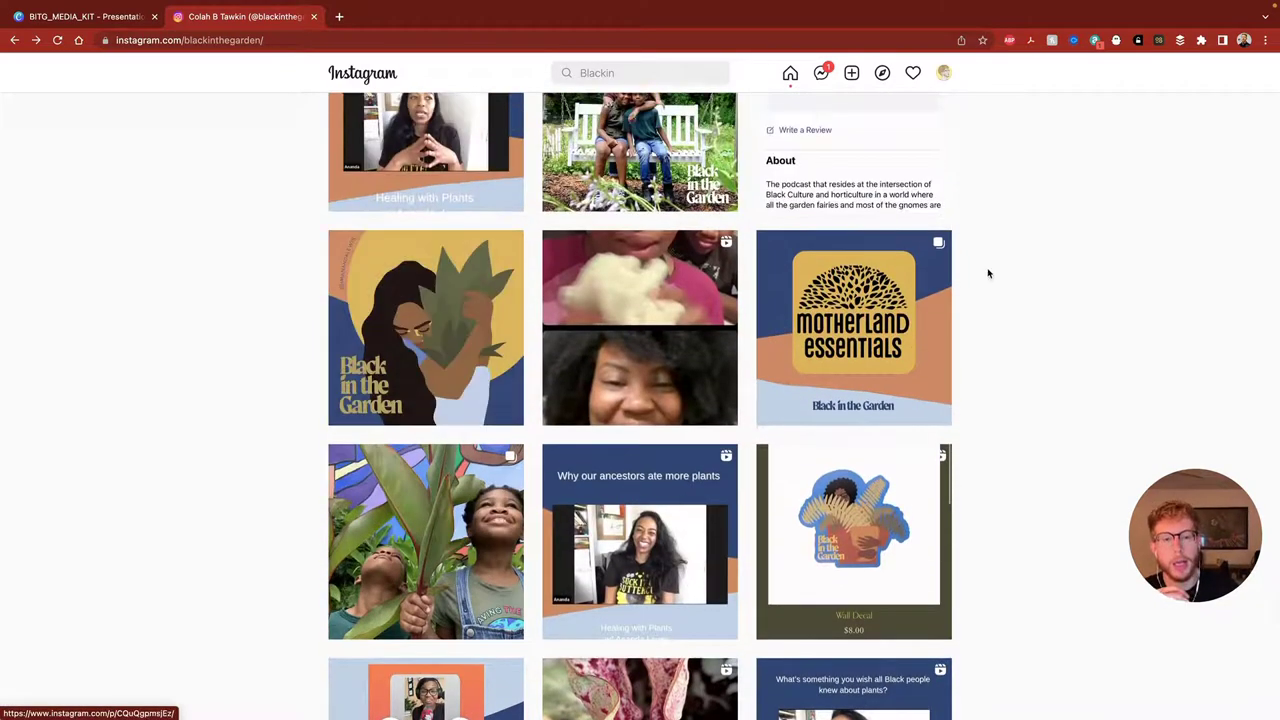
scroll(982, 240, down, 3)
scroll(1011, 229, down, 5)
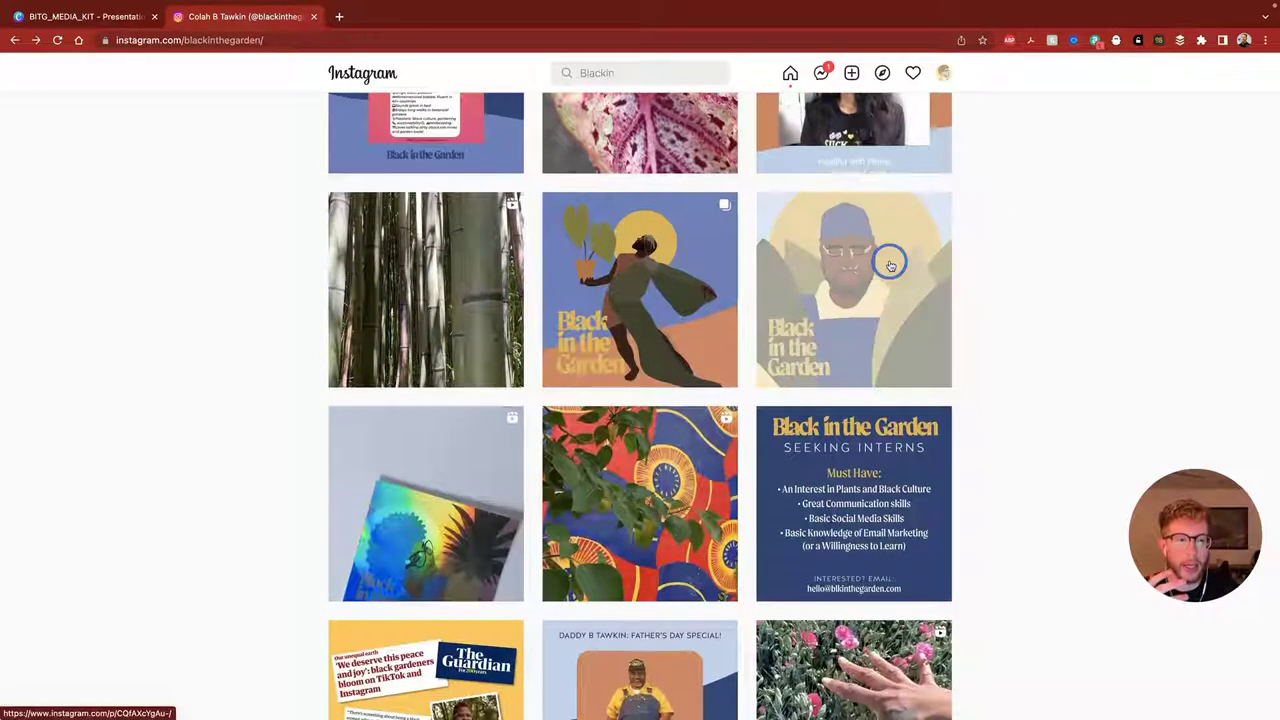
- View the illustrated posts of the man in the blue cap and the figure holding a potted plant, closing each
click(885, 264)
click(1145, 204)
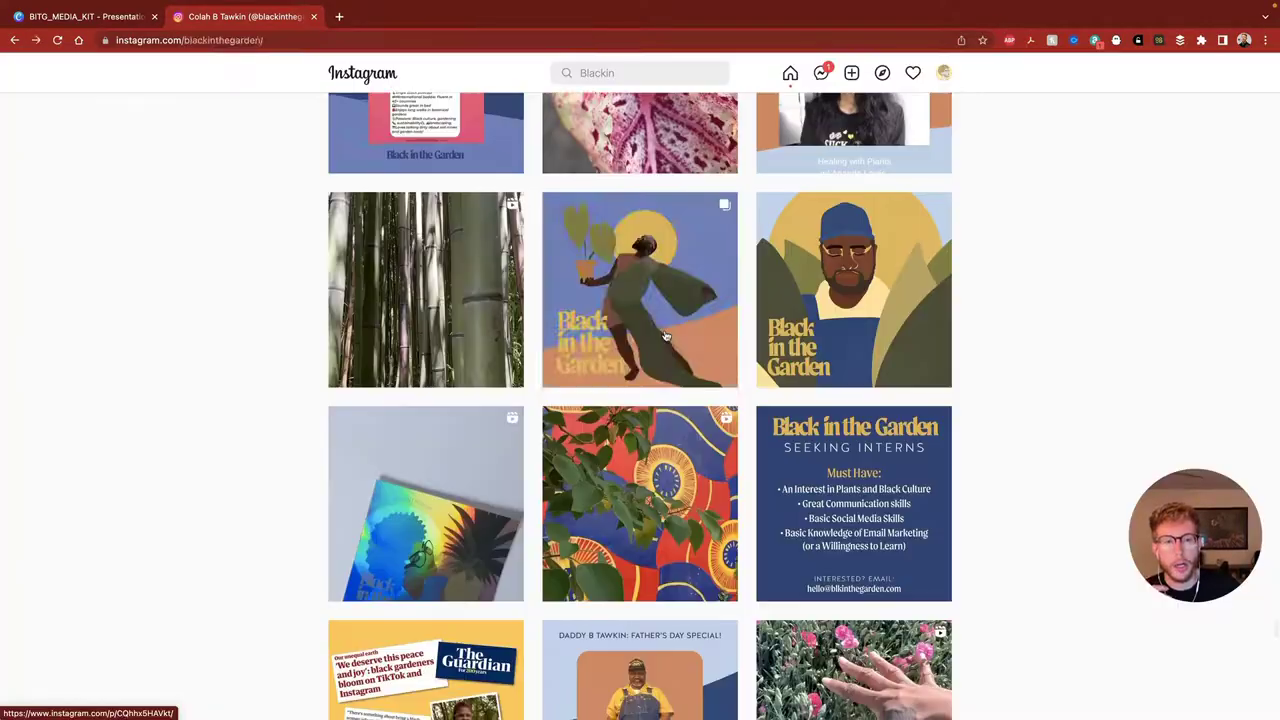
click(857, 306)
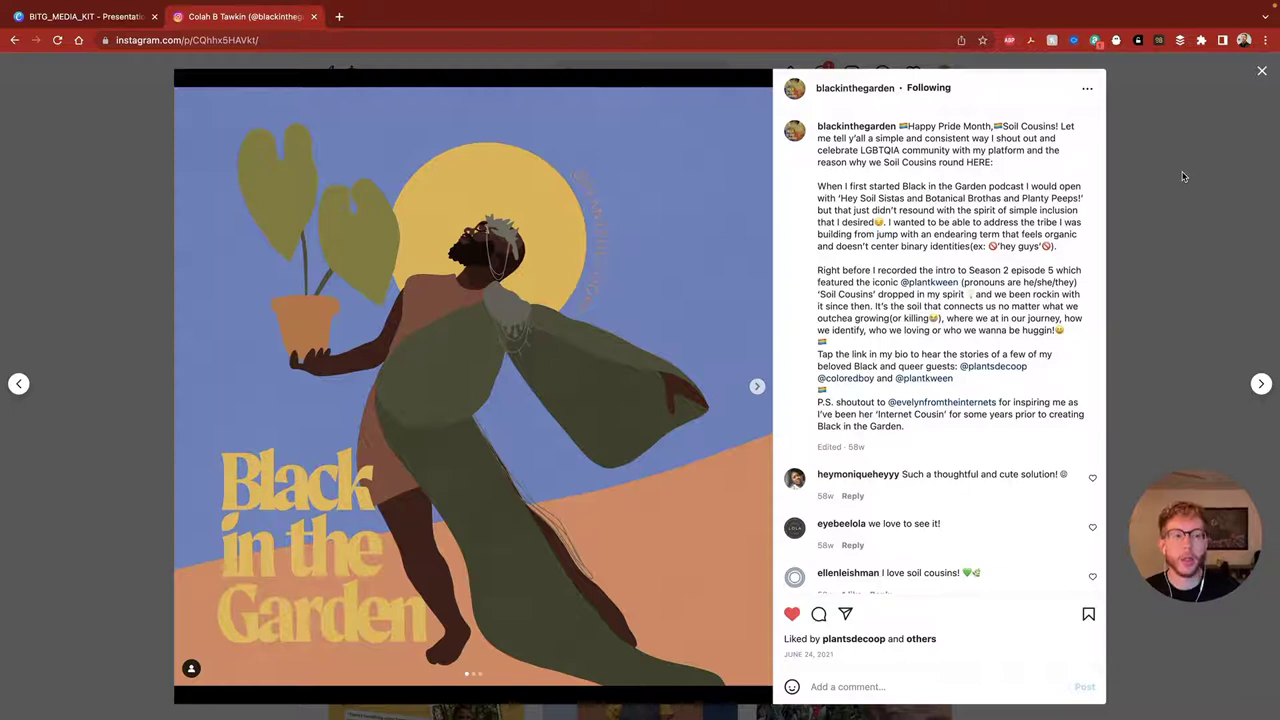
click(1156, 189)
- Open the "The Black in the Garden Nation" map post and highlight "Soil Cousins!" and "Melanin on Mustard T-shirt" in its caption
scroll(820, 344, down, 10)
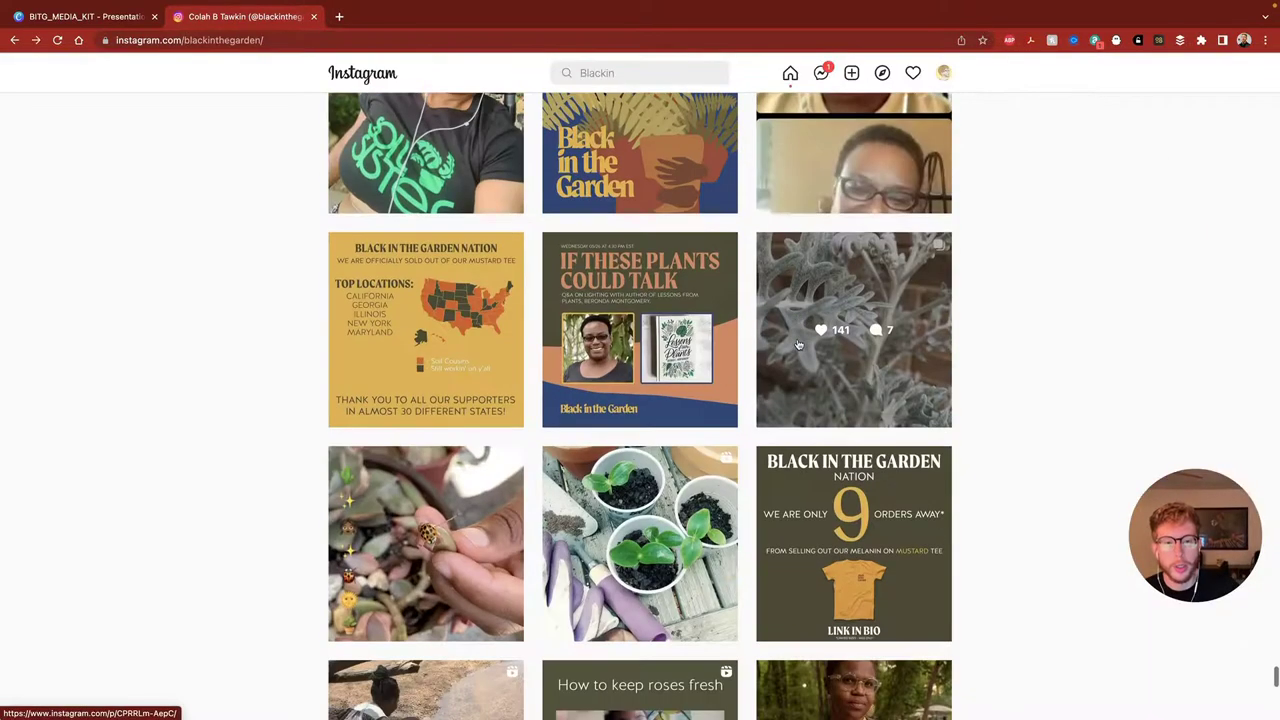
scroll(820, 344, down, 3)
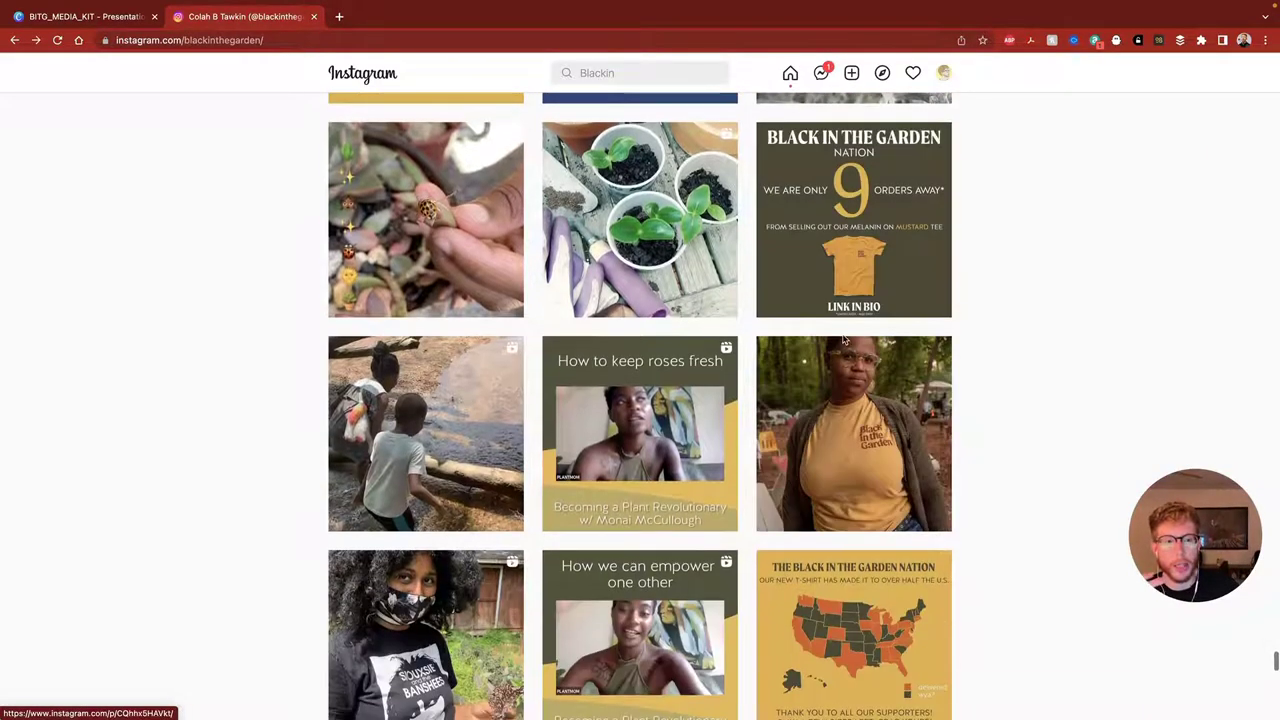
click(825, 310)
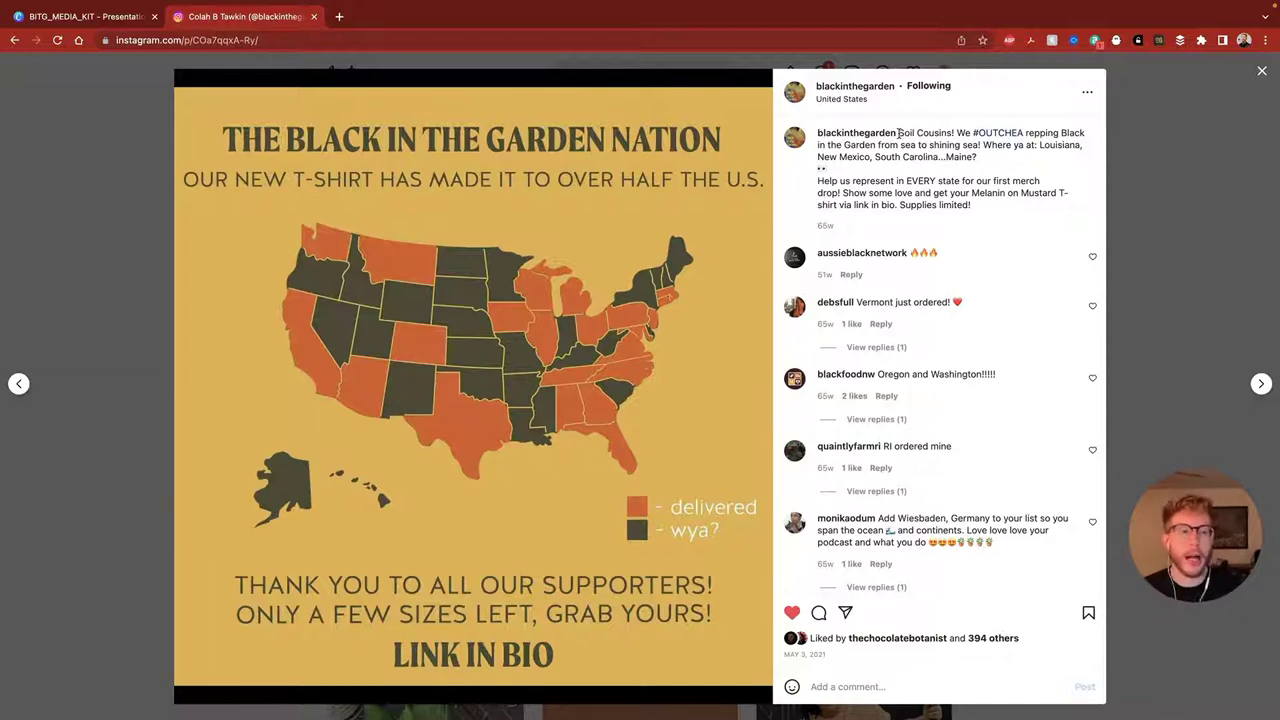
drag(898, 133, 955, 134)
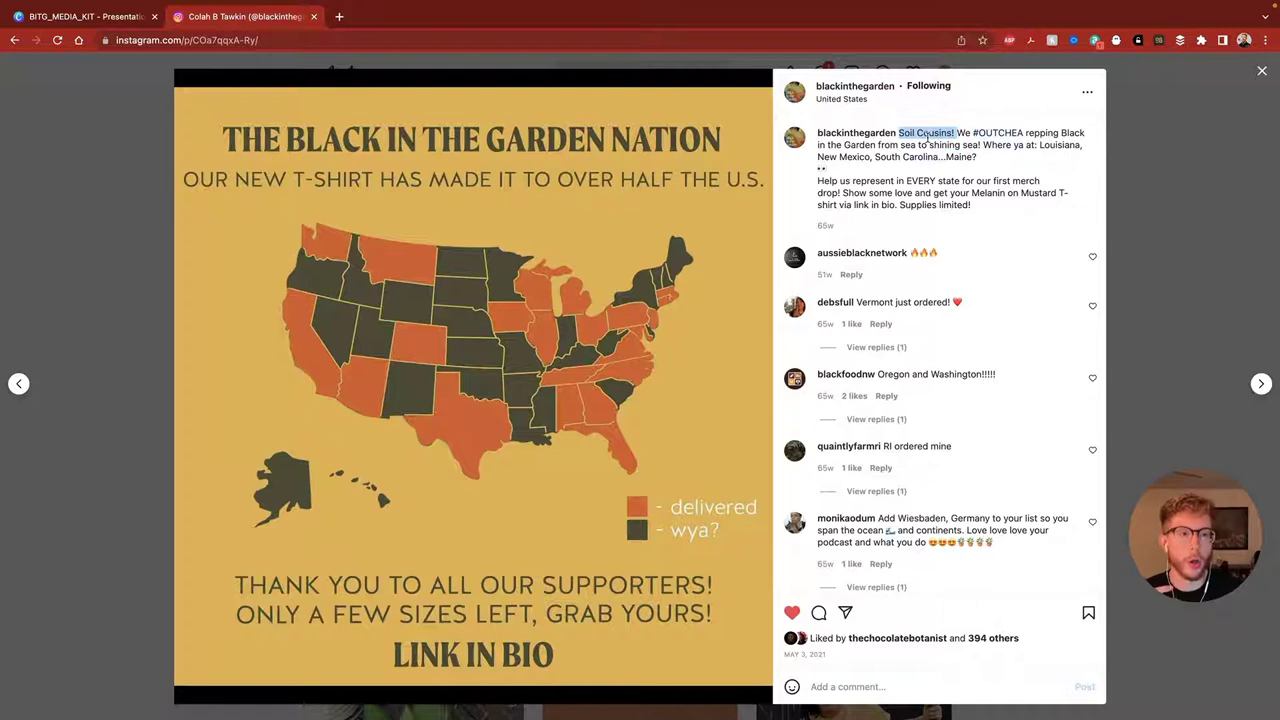
drag(957, 133, 1058, 138)
click(820, 153)
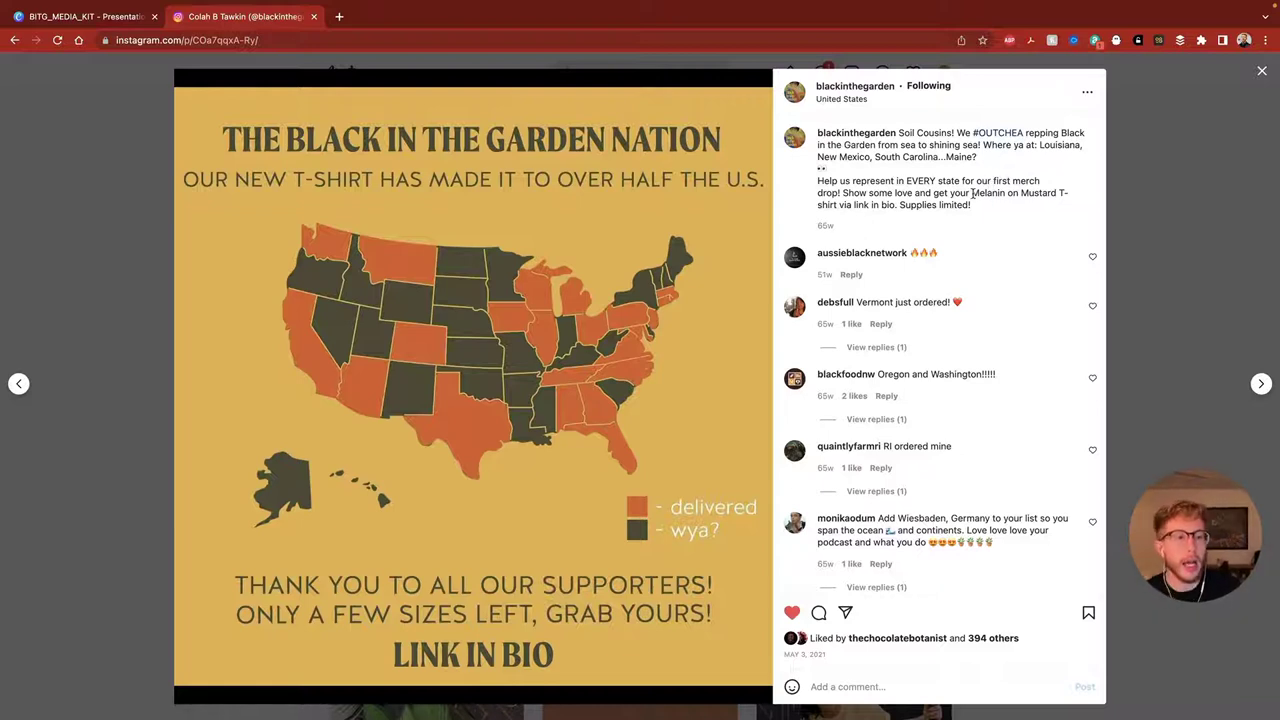
drag(972, 193, 838, 205)
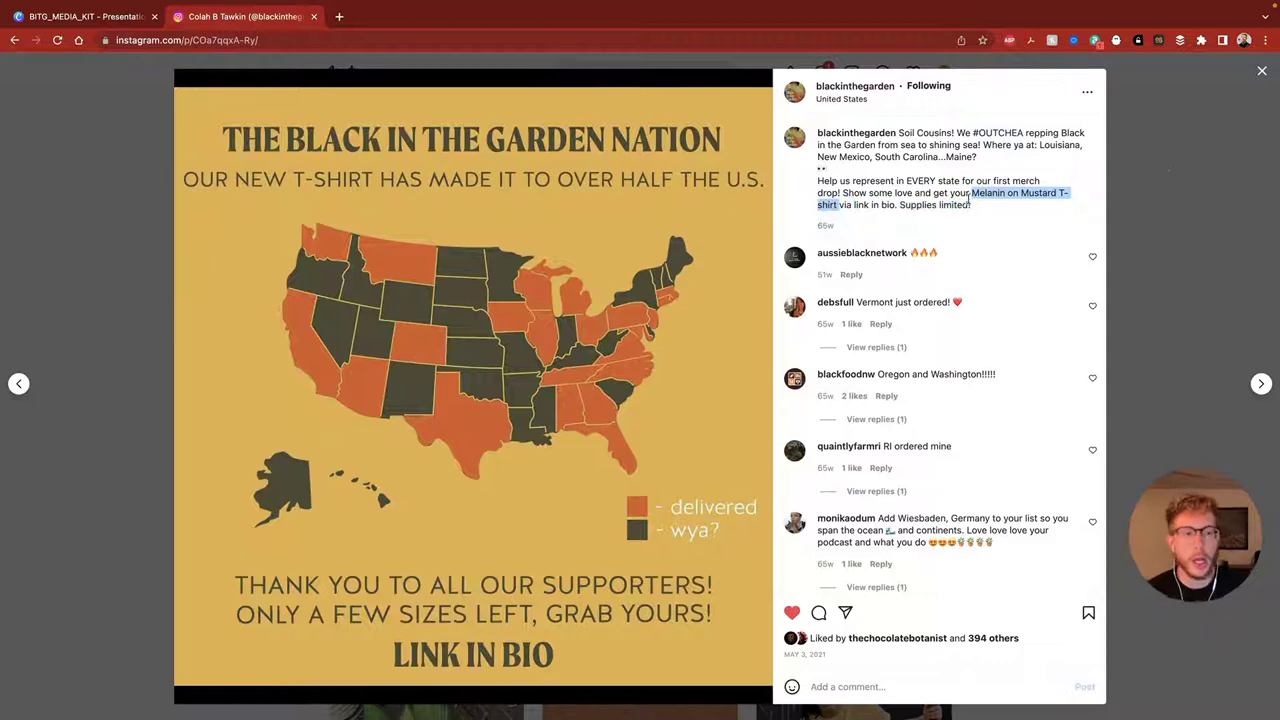
click(1167, 173)
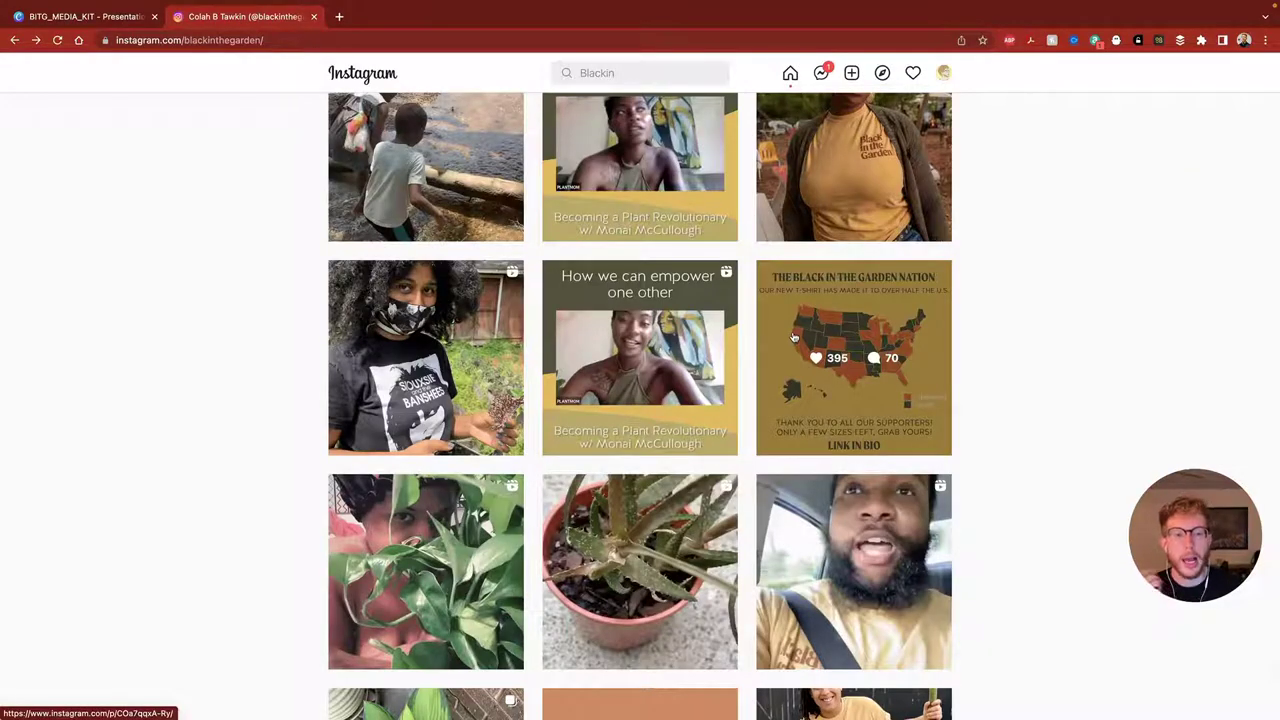
- Examine the merch and quote posts around the map post, and close the Instagram profile to return to Canva
scroll(793, 338, up, 2)
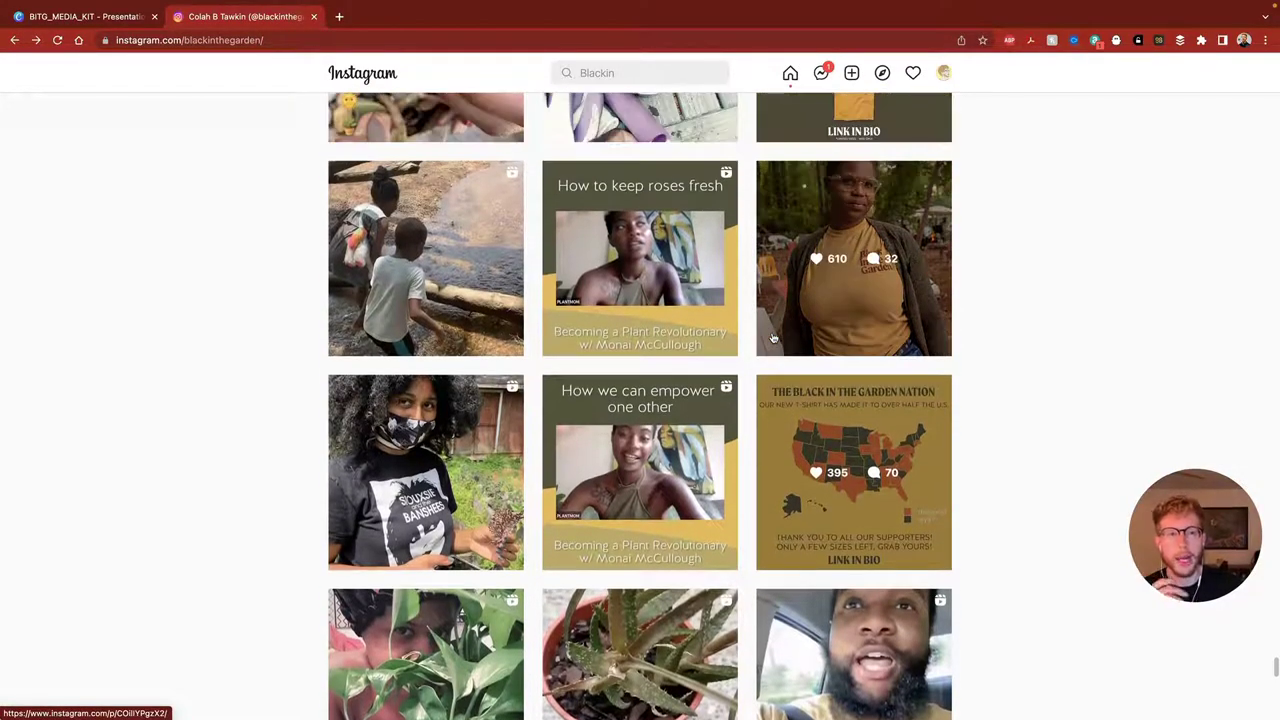
scroll(790, 333, up, 2)
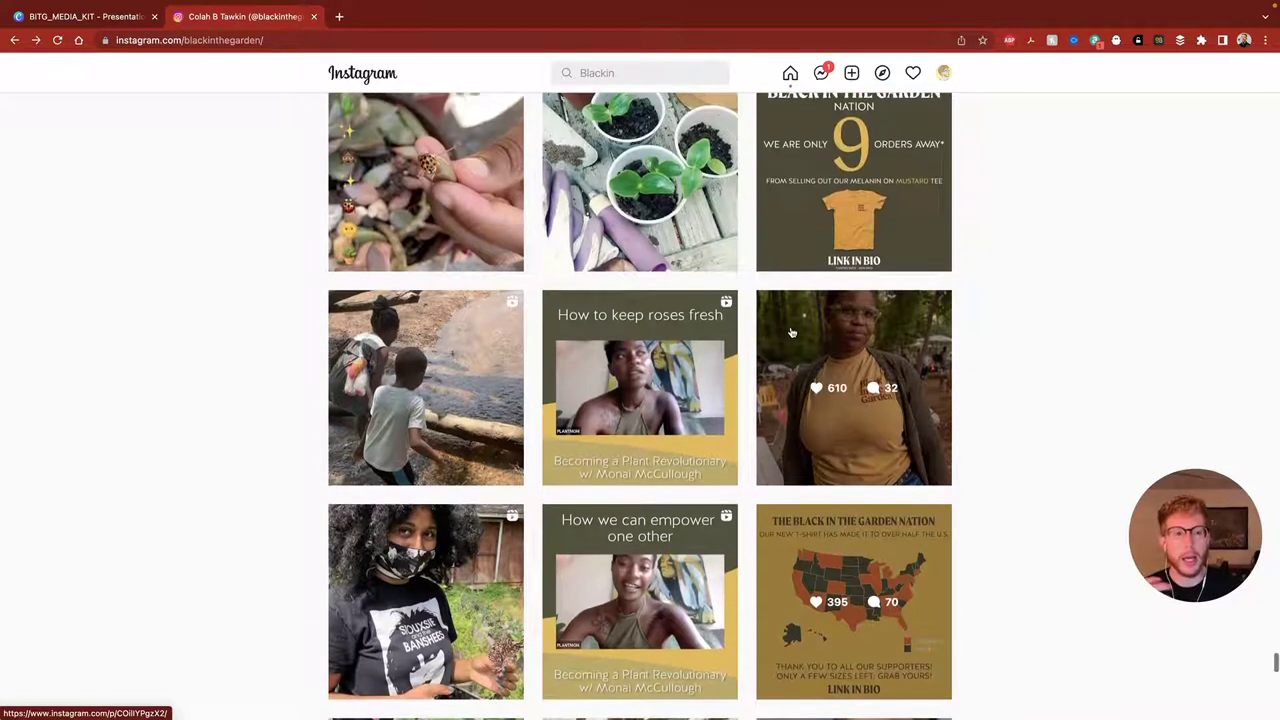
scroll(790, 333, up, 1)
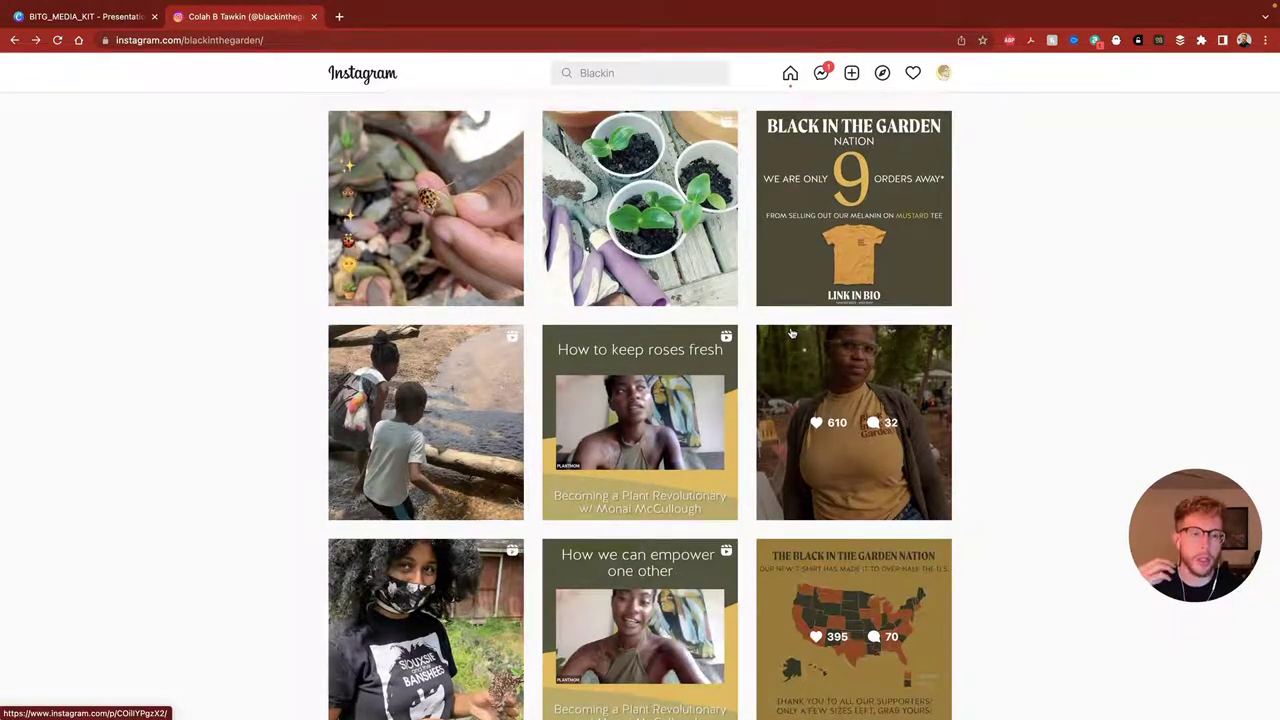
scroll(790, 333, up, 3)
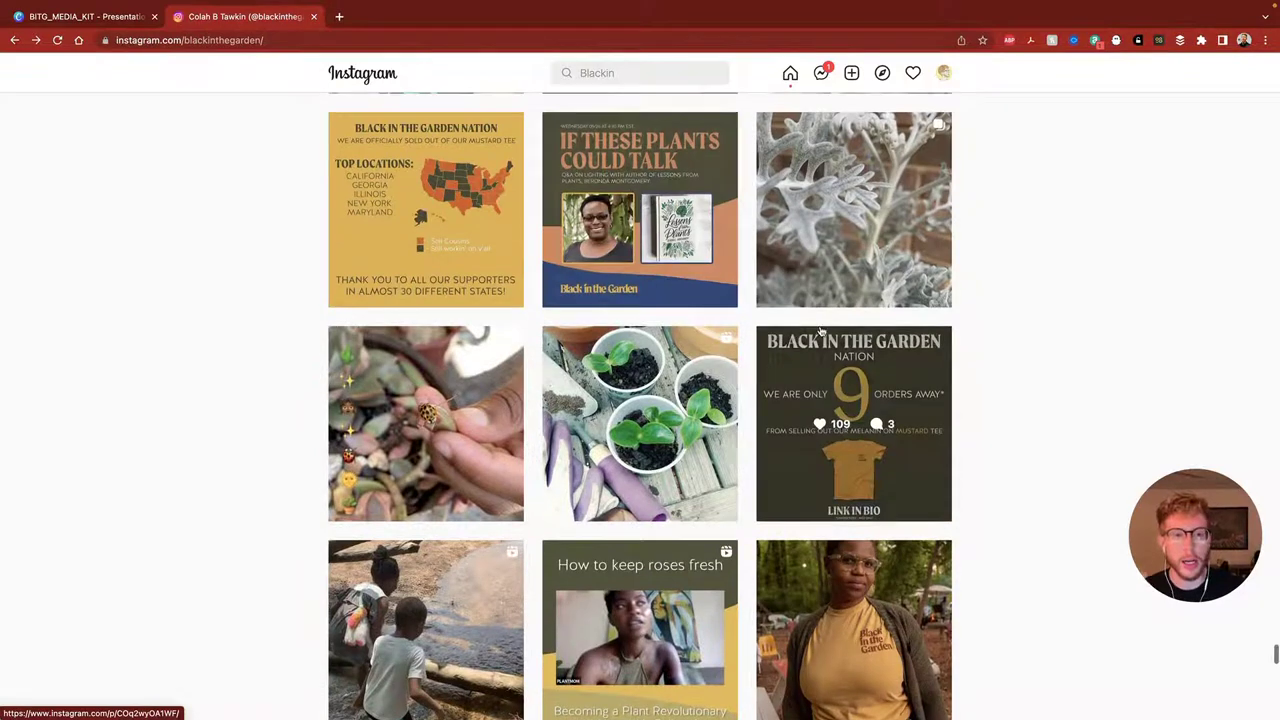
scroll(820, 331, down, 10)
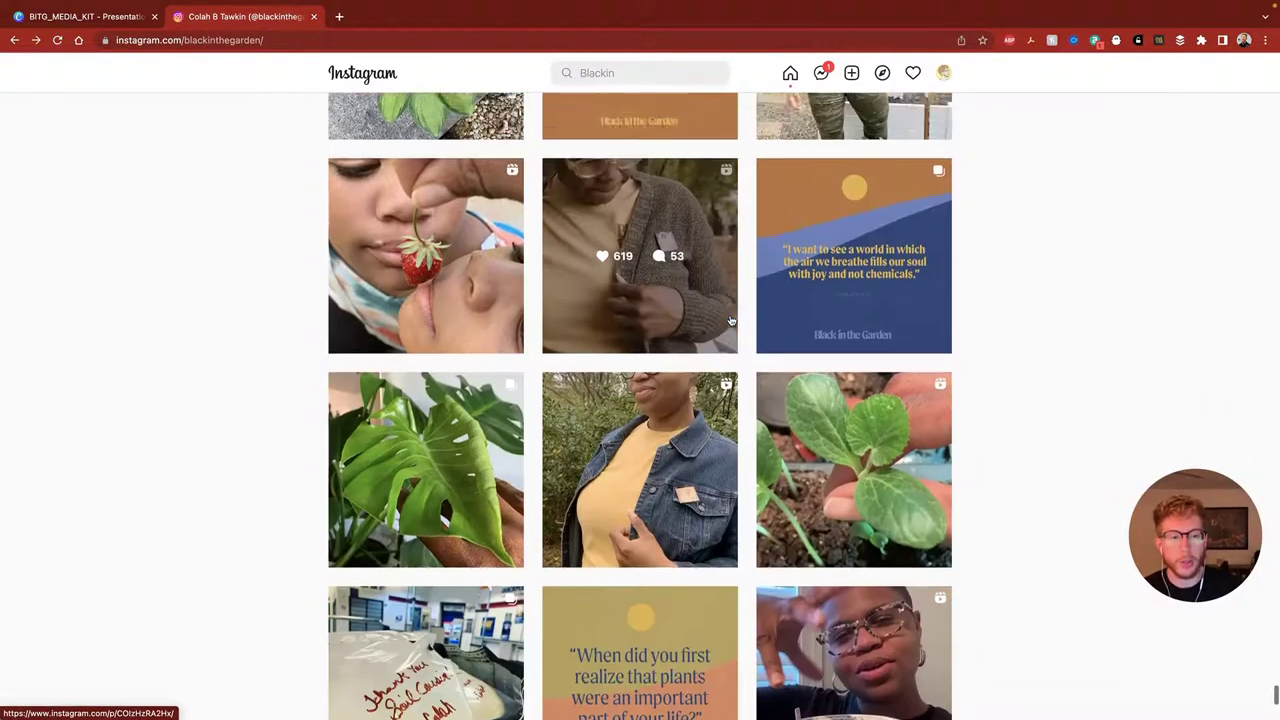
scroll(731, 320, down, 15)
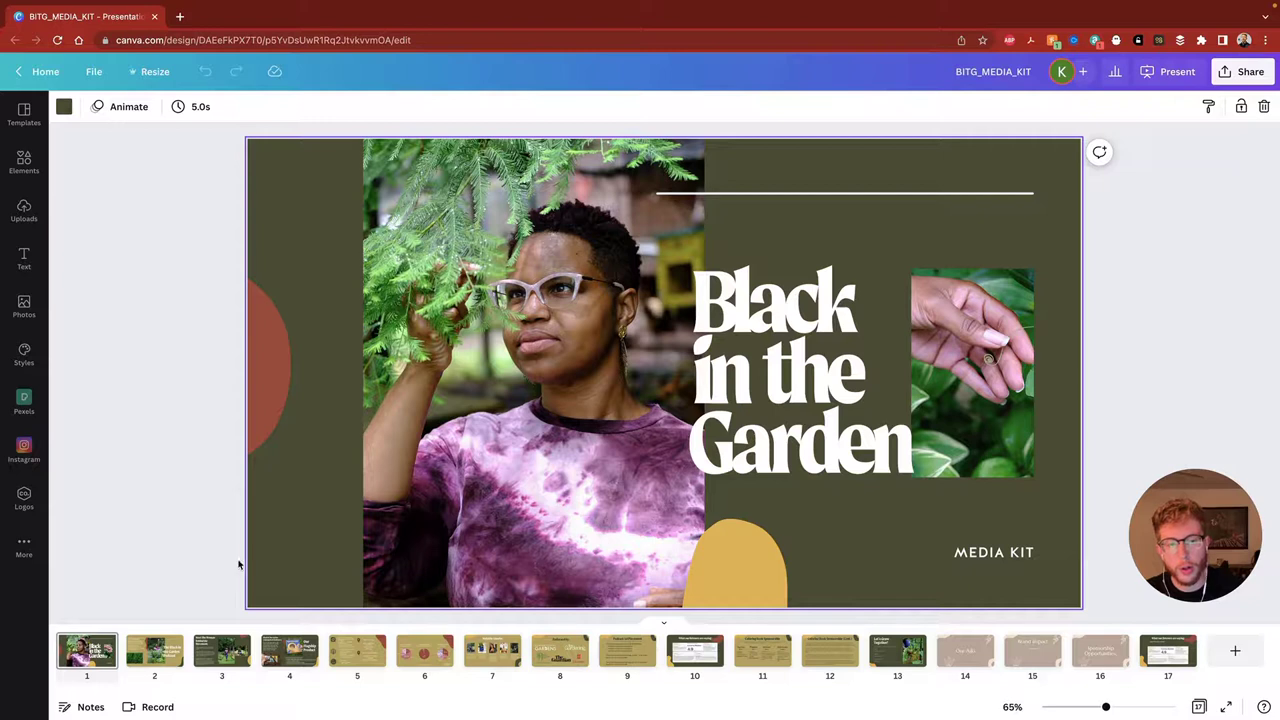
click(313, 16)
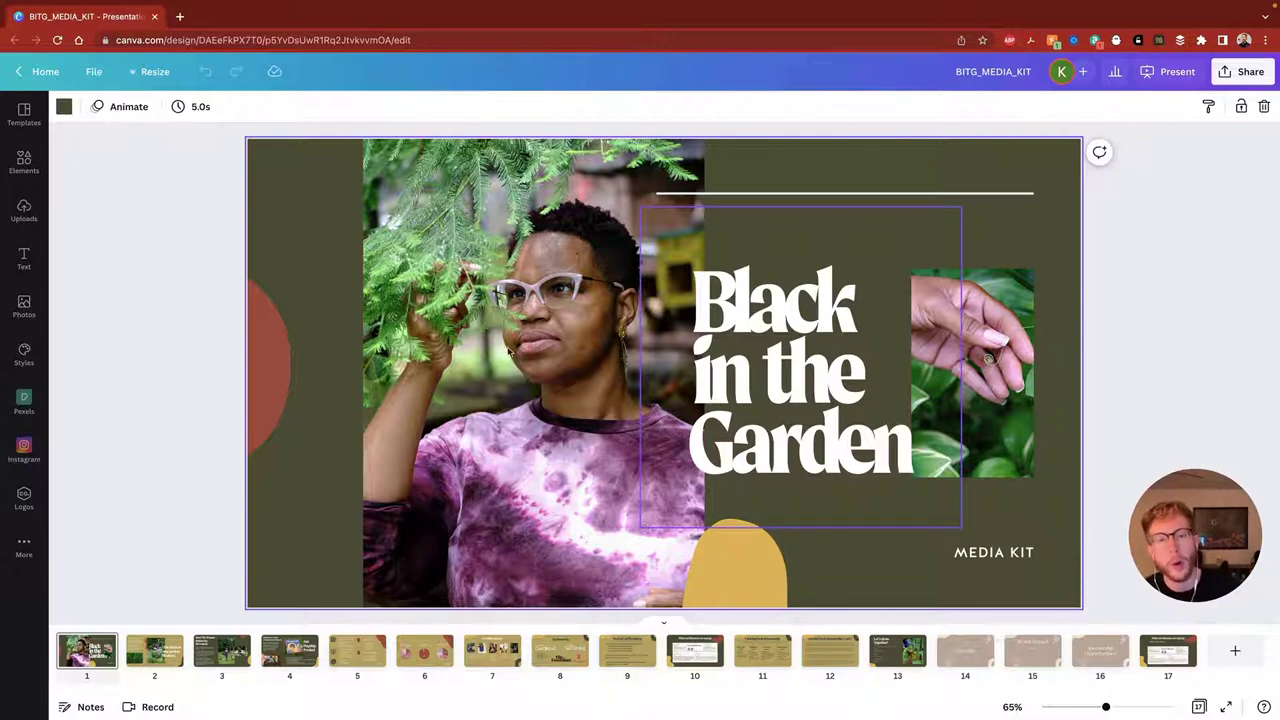
- Review the media kit's cover photo and the podcast description on slide 2
click(500, 293)
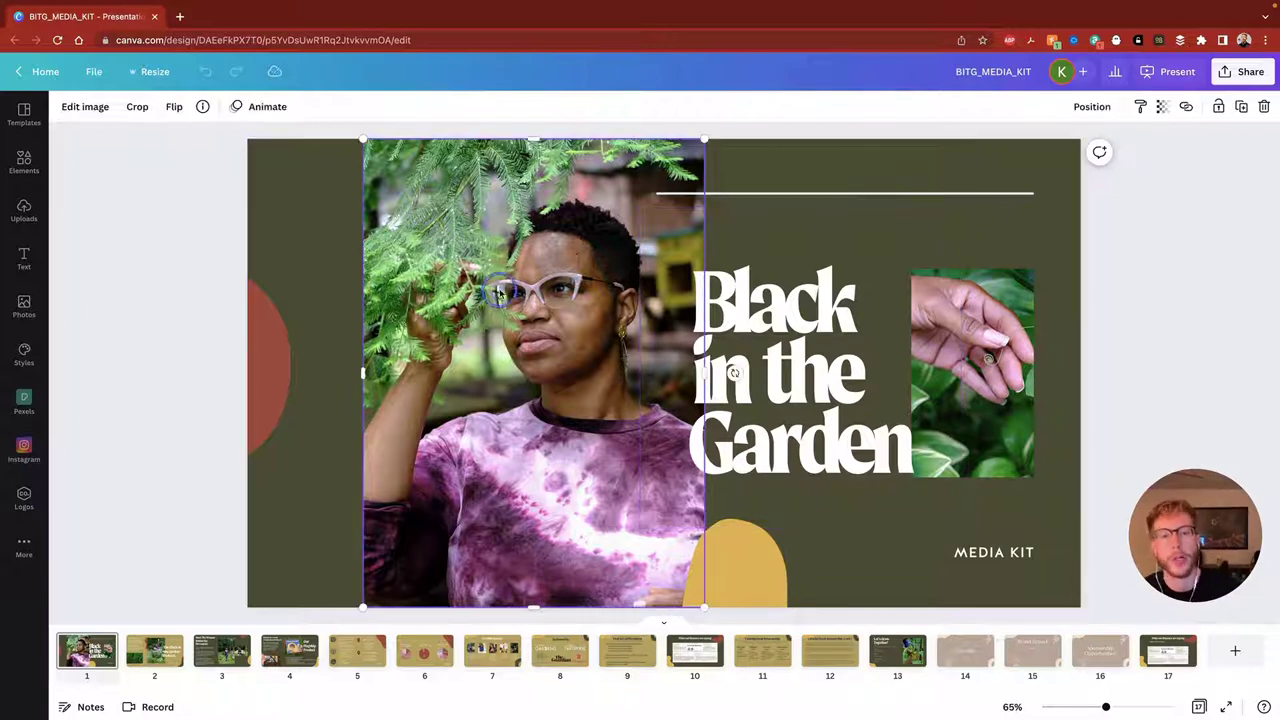
click(148, 665)
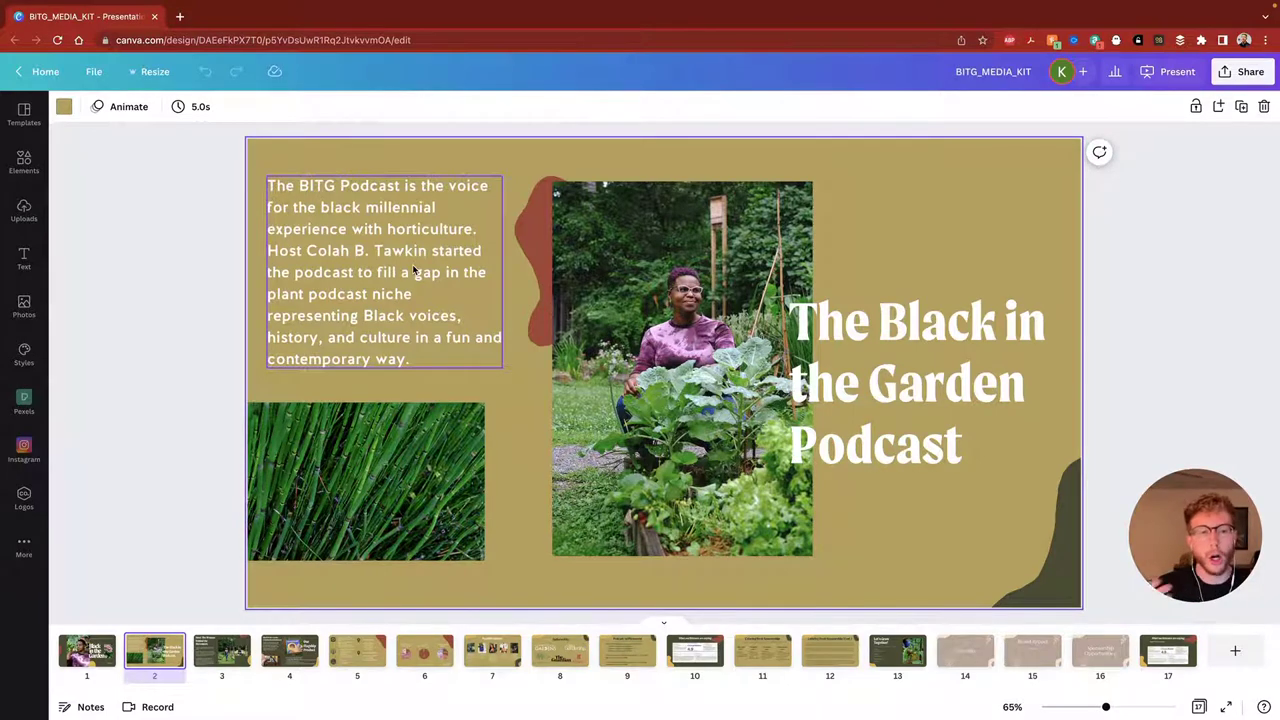
click(288, 204)
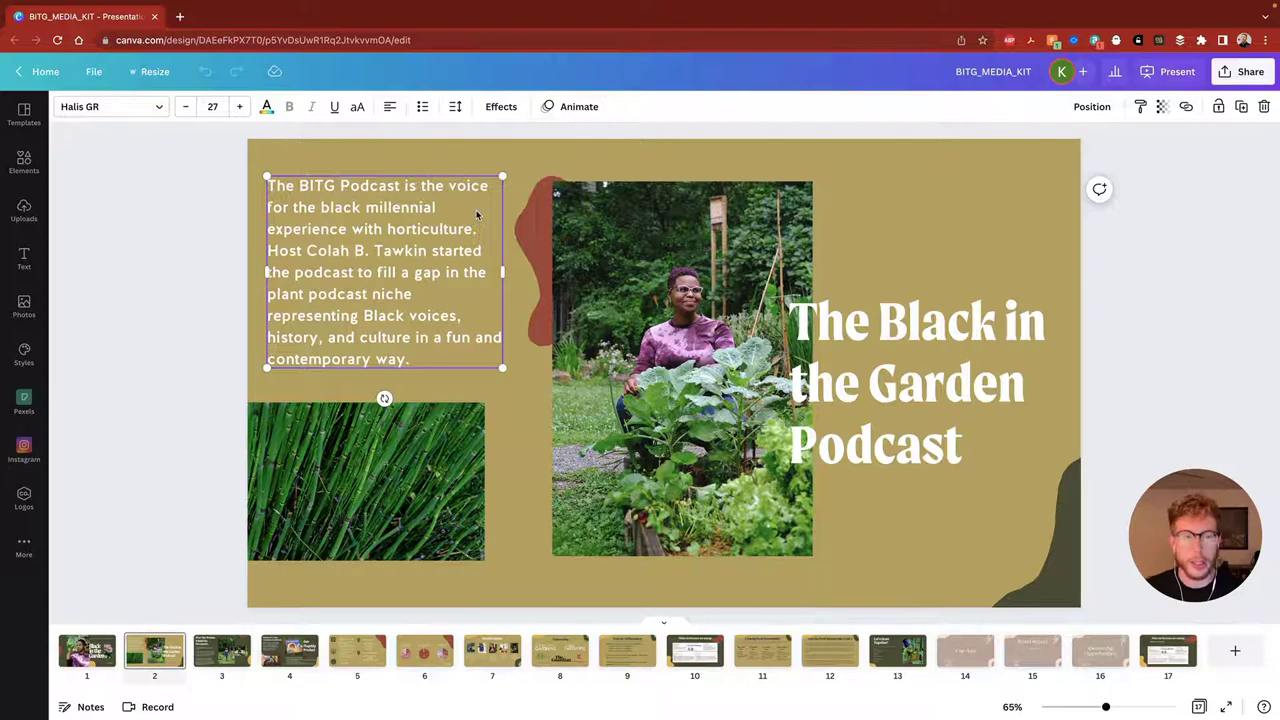
click(531, 375)
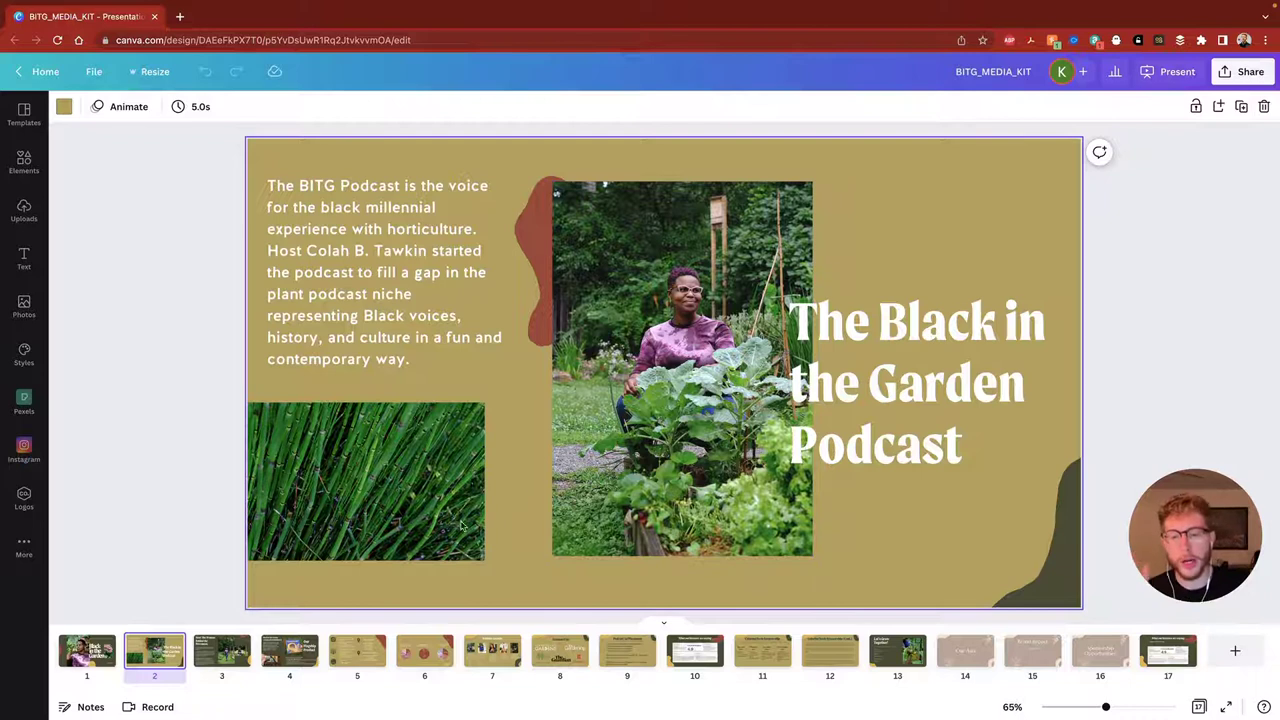
- Review the host biography on slide 3 and the flagship coloring book product on slide 4
click(215, 660)
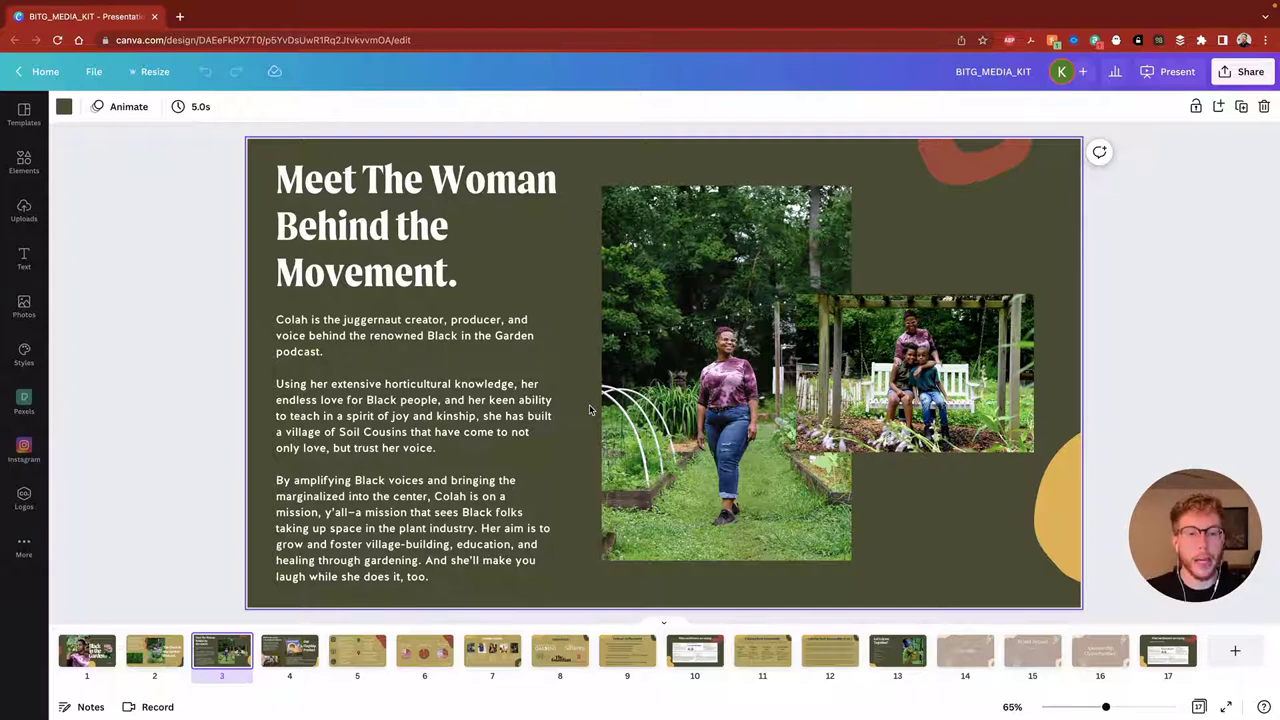
scroll(575, 420, down, 2)
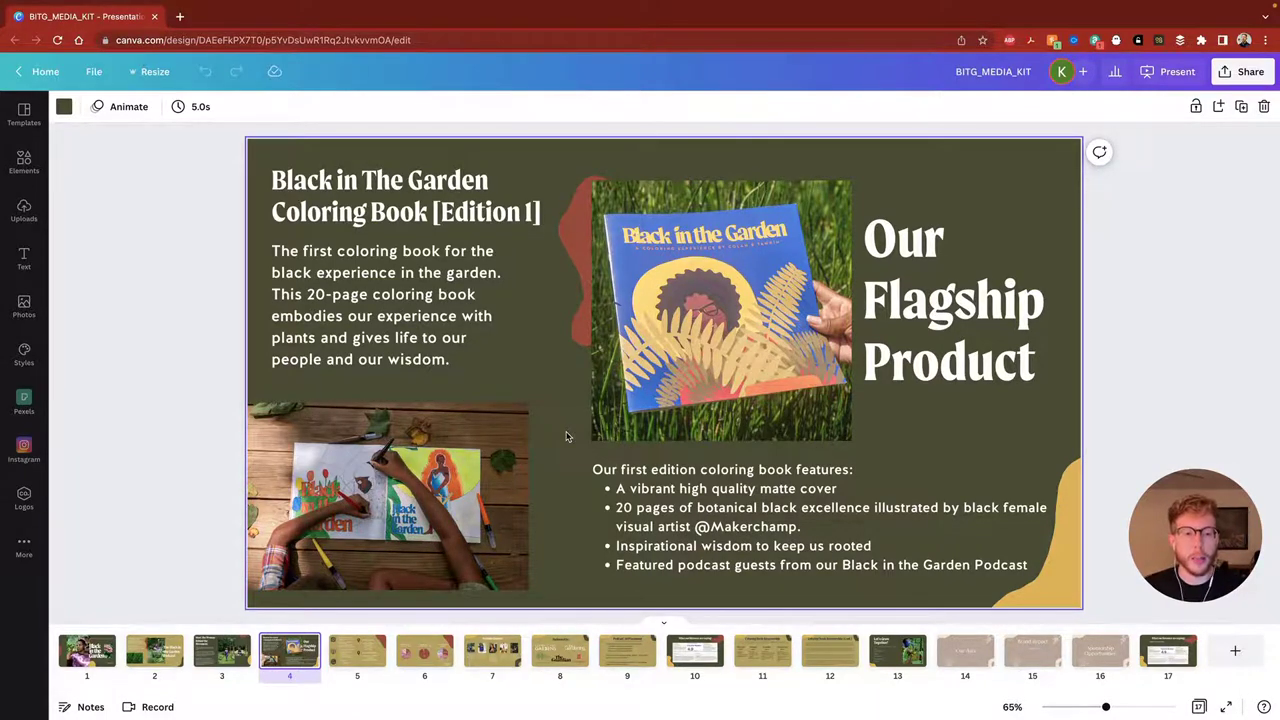
key(Page_Up)
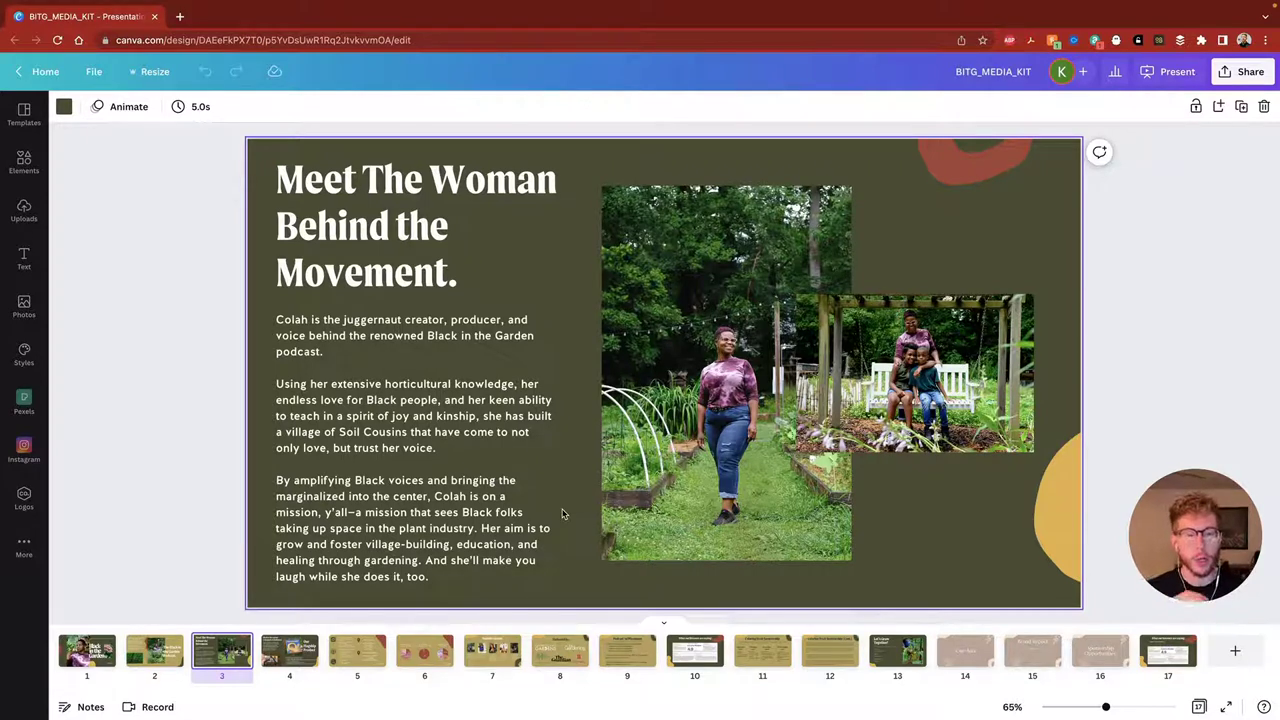
key(Down)
- Examine the Instagram, podcast, audience and top-cities text blocks on "The Data" slide
key(Down)
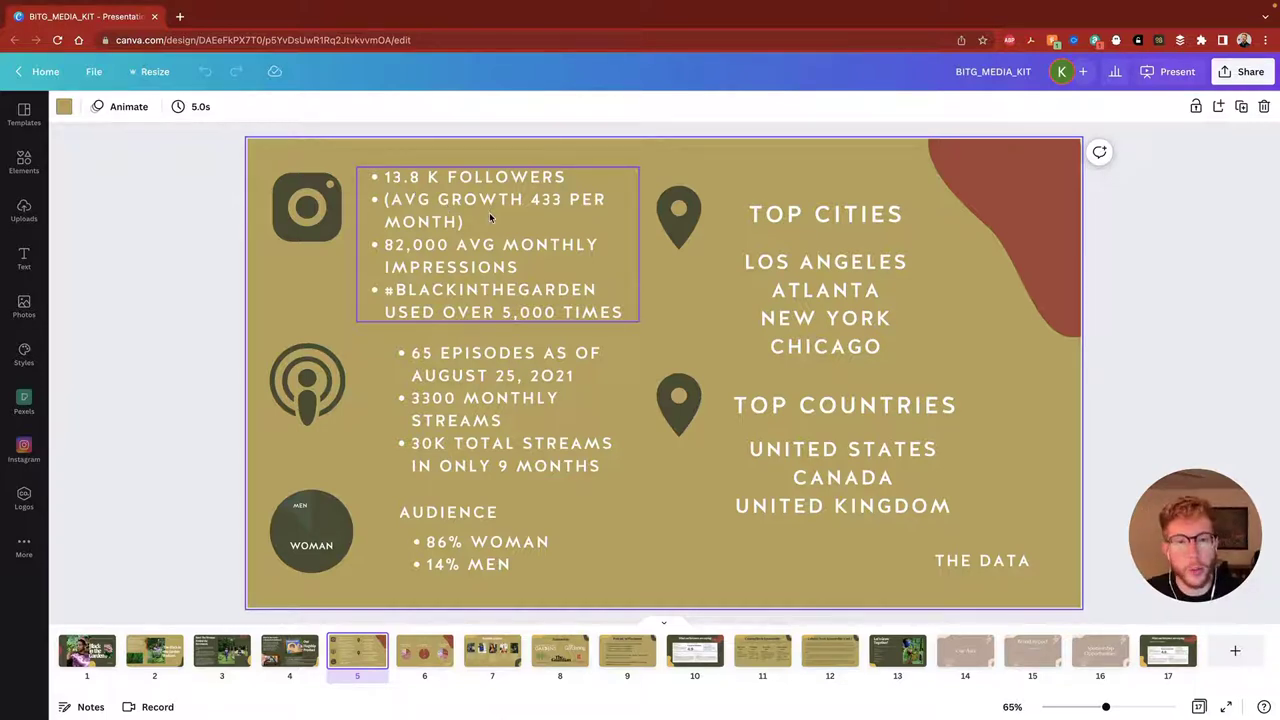
click(397, 207)
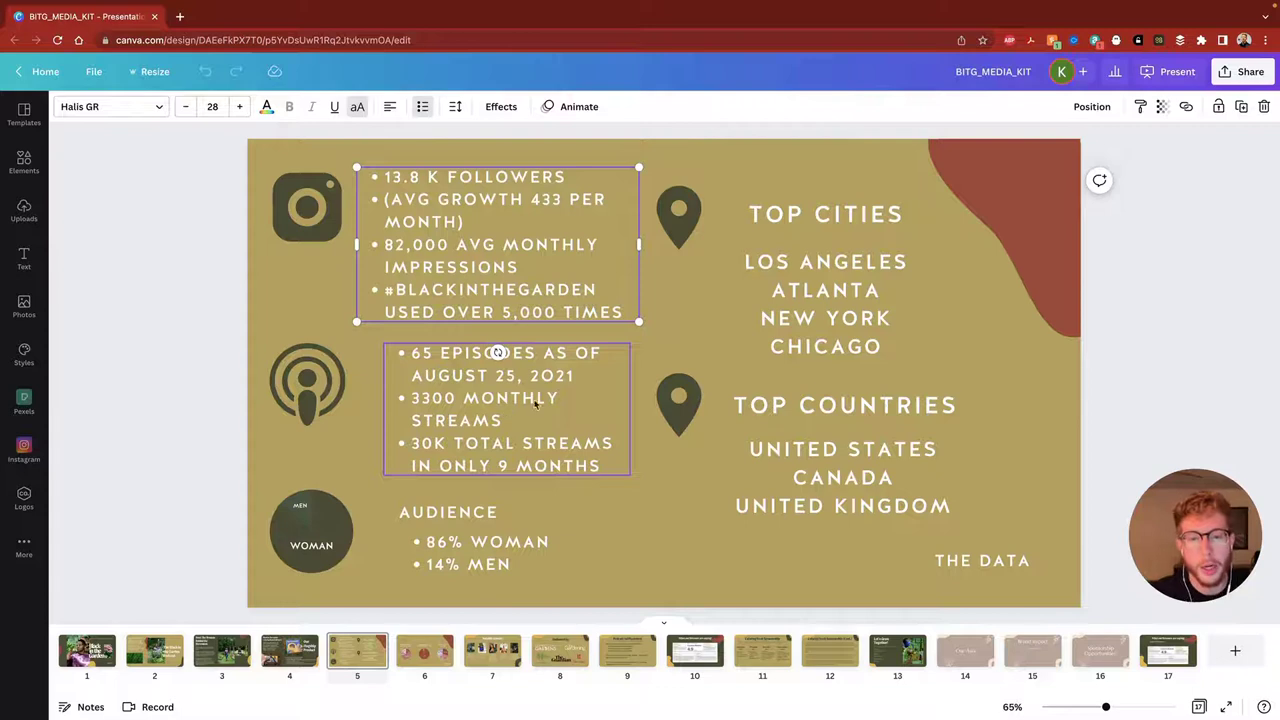
click(608, 422)
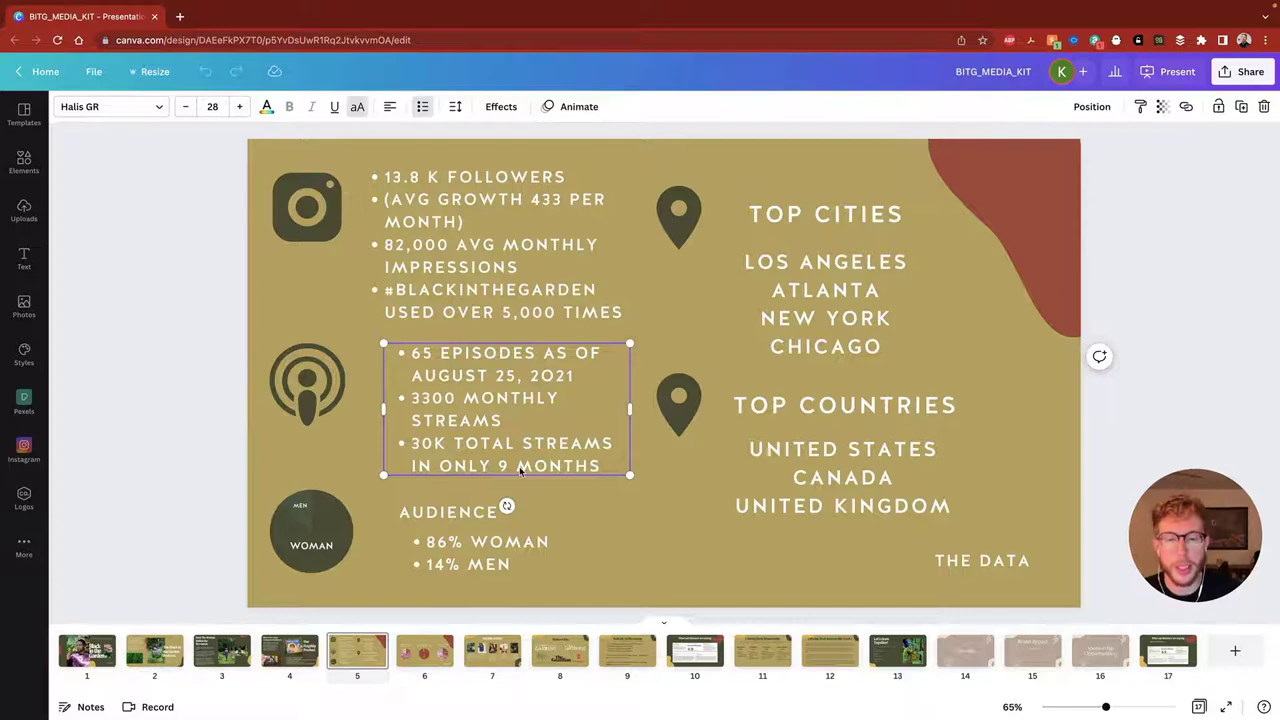
click(538, 547)
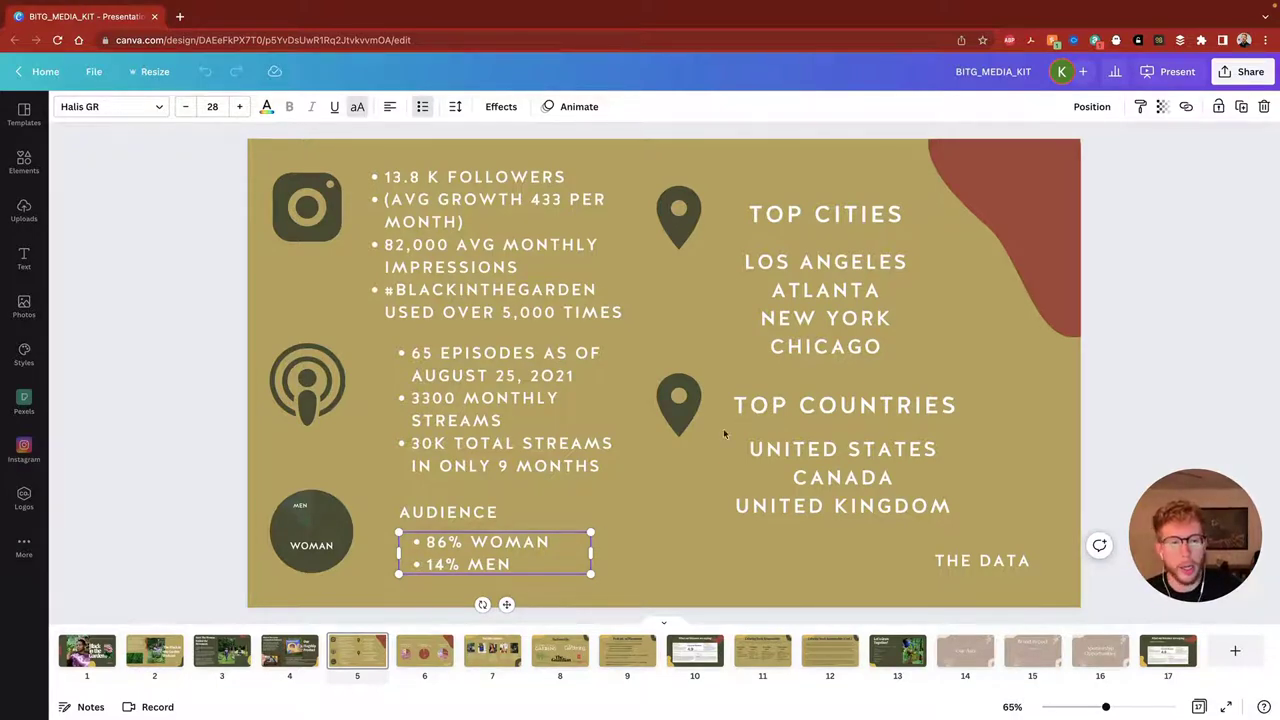
click(825, 214)
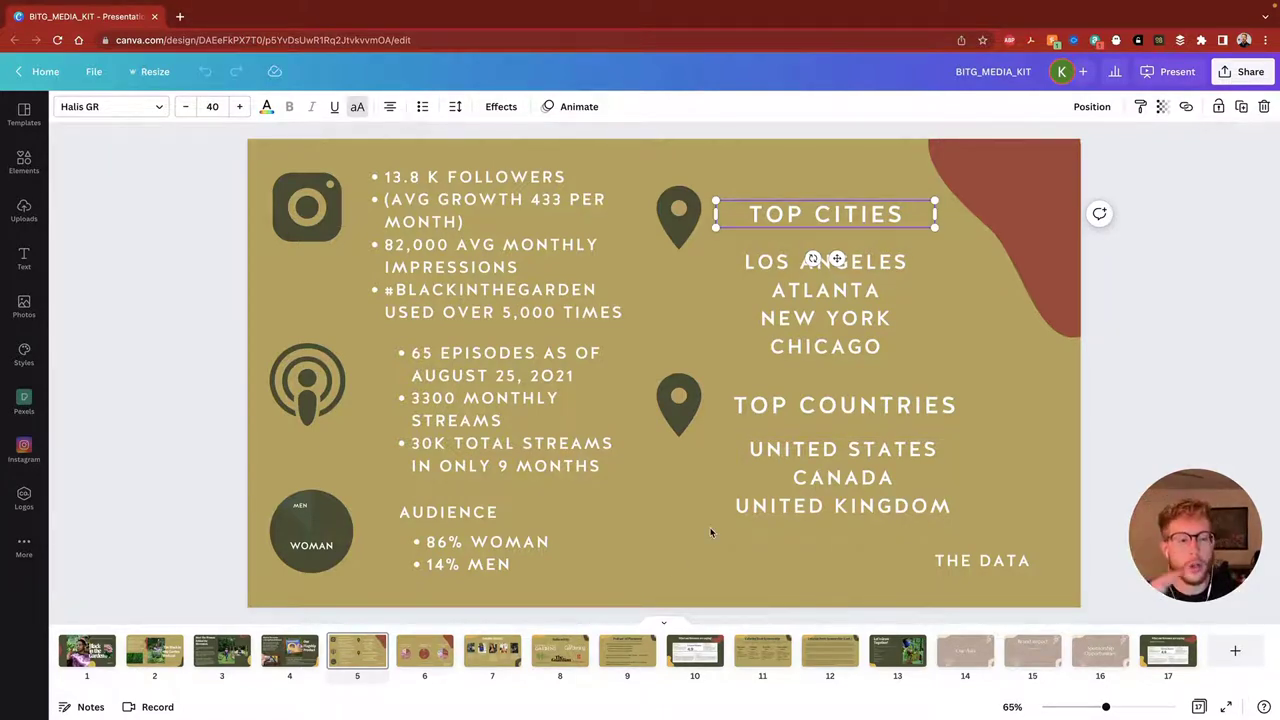
- Show the "Advanced Insights" pie charts on slide 6 and the "Notable Guests" on slide 7
click(424, 651)
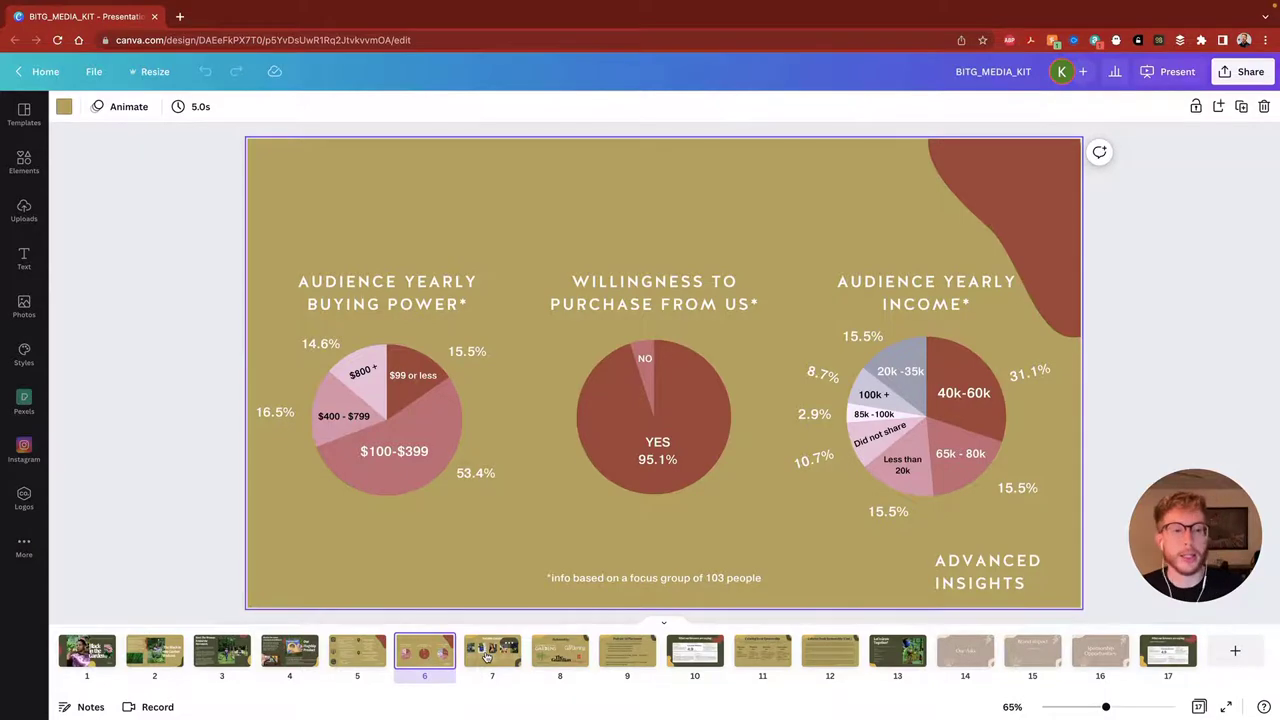
click(487, 656)
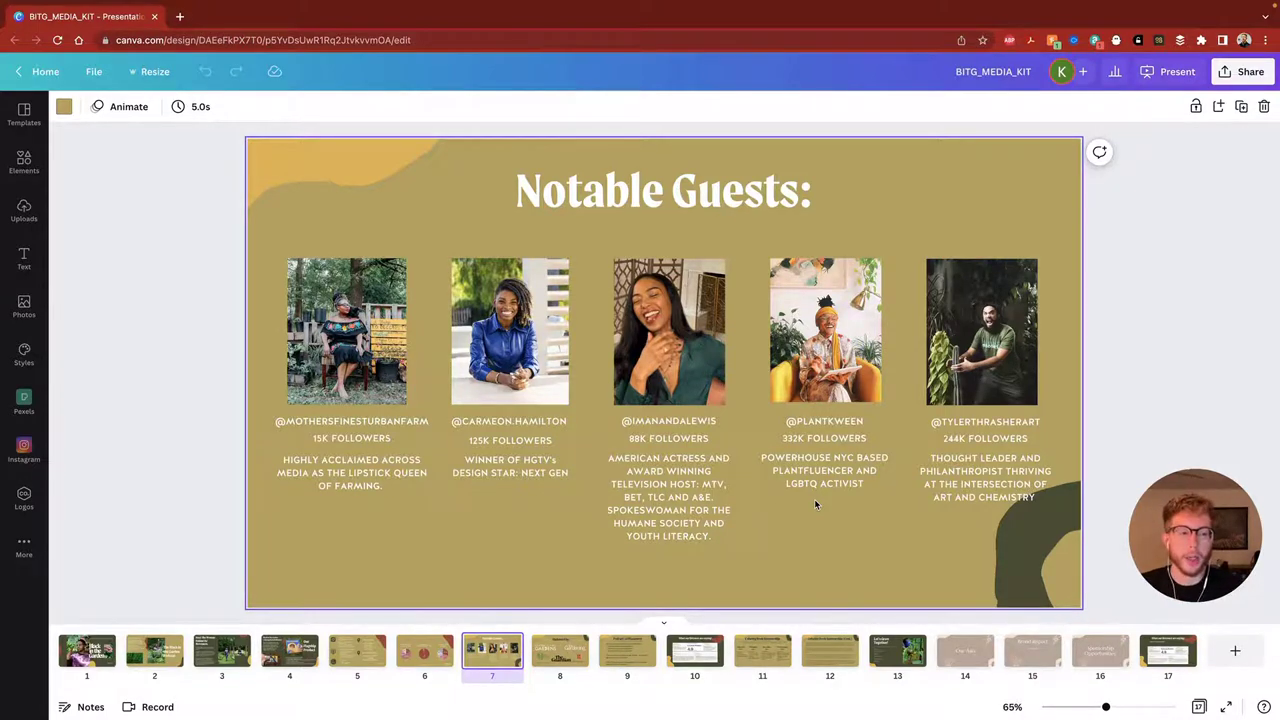
- Delete the extra slide before the listener reviews and the two after it, ending on the "Let's Grow Together!" slide
key(Down)
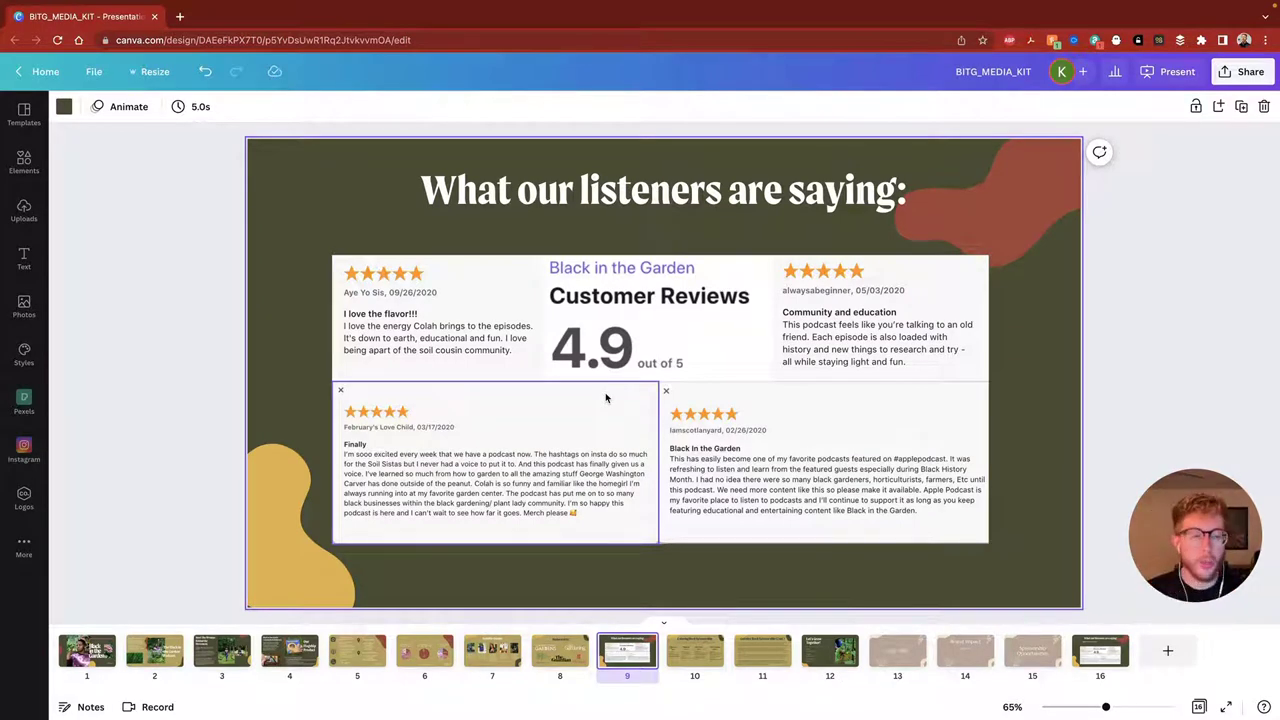
click(490, 652)
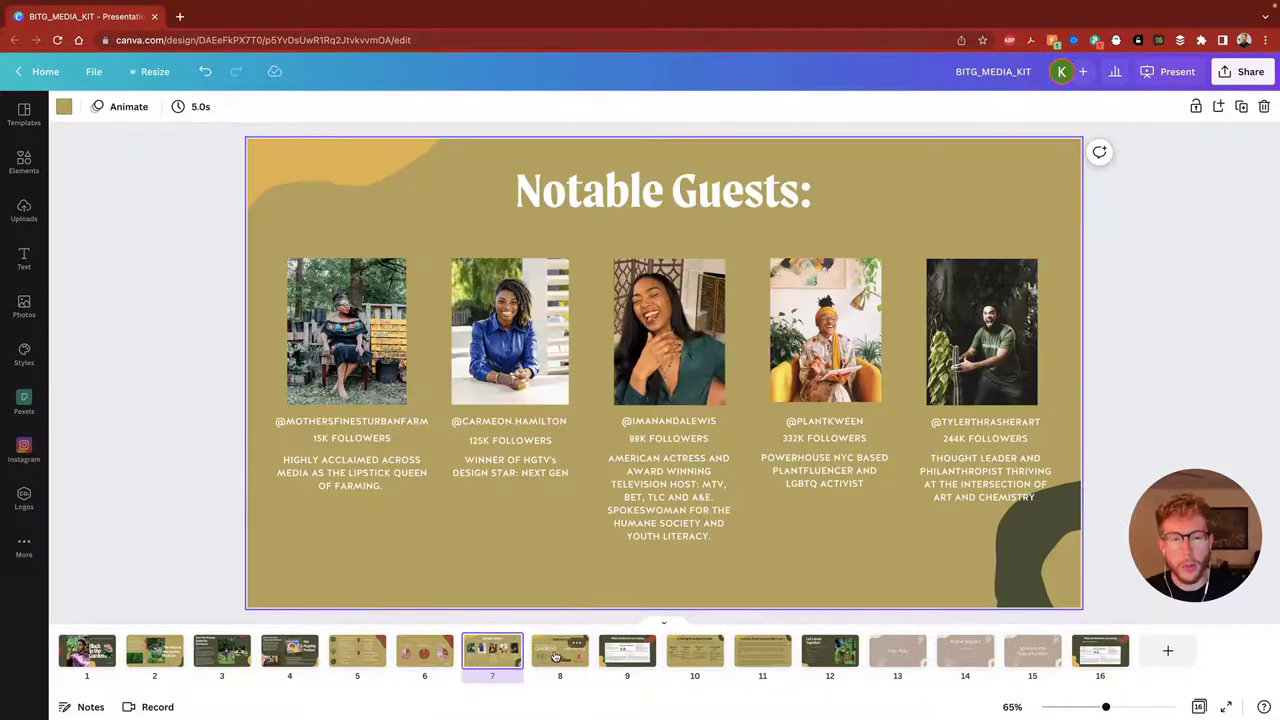
click(555, 656)
click(620, 656)
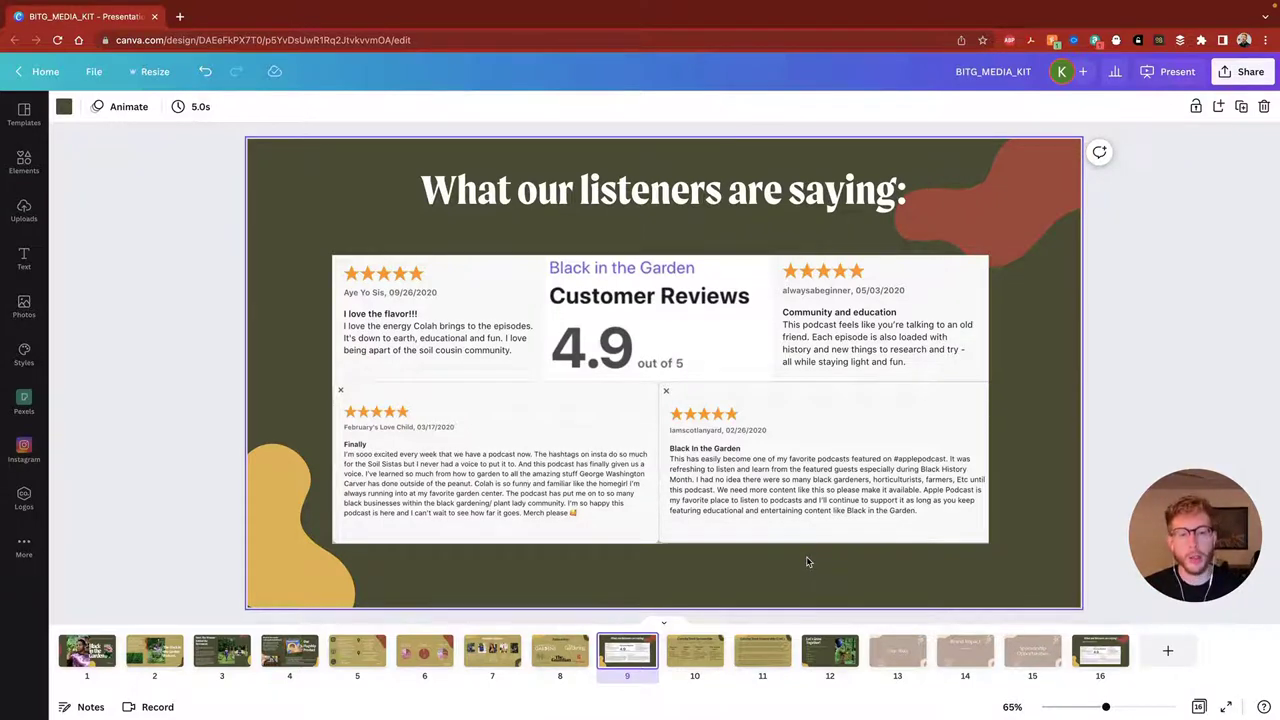
click(676, 649)
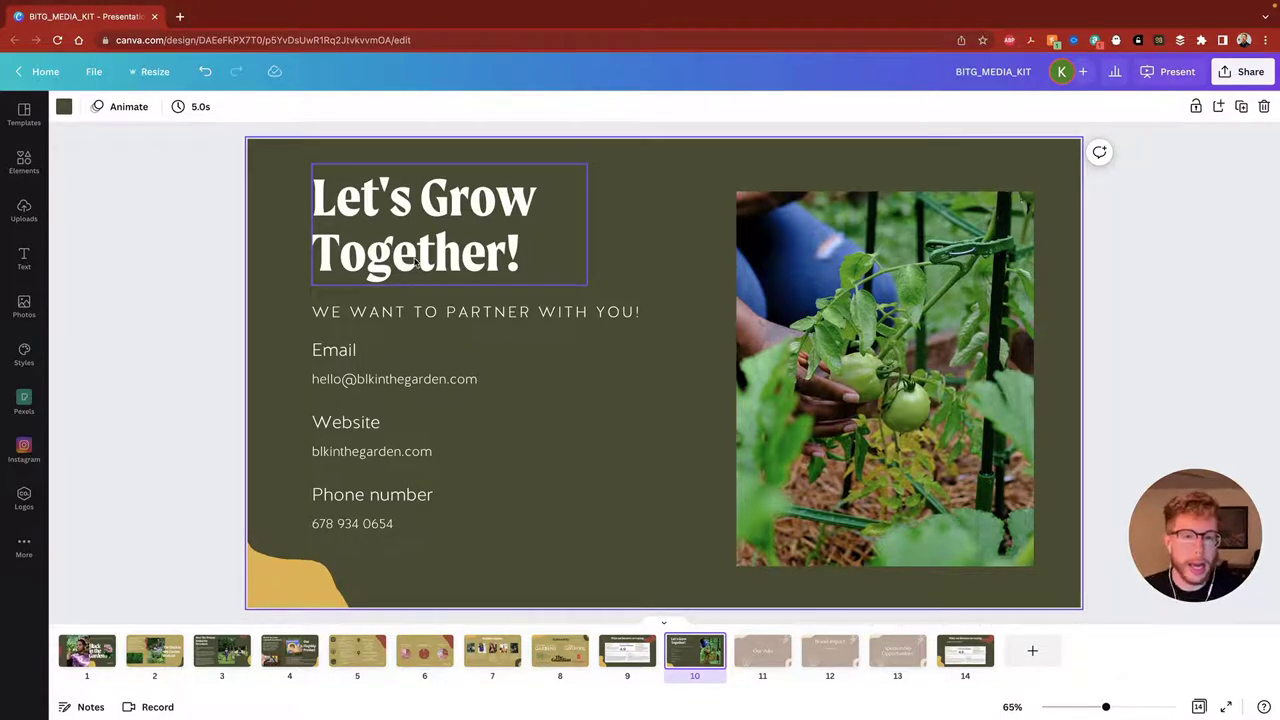
click(415, 261)
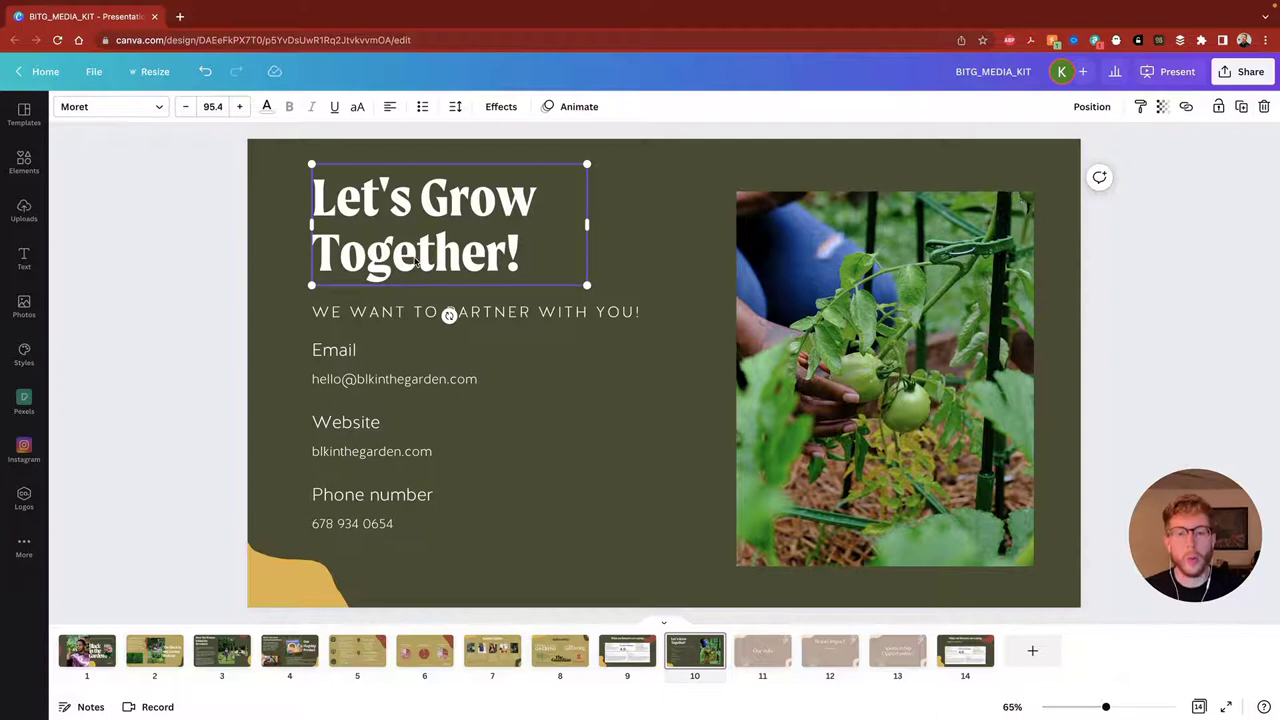
- Review the closing slides again, from the notable guests through endorsements and listener reviews to the contact slide, and return to slide 6
click(498, 664)
click(556, 660)
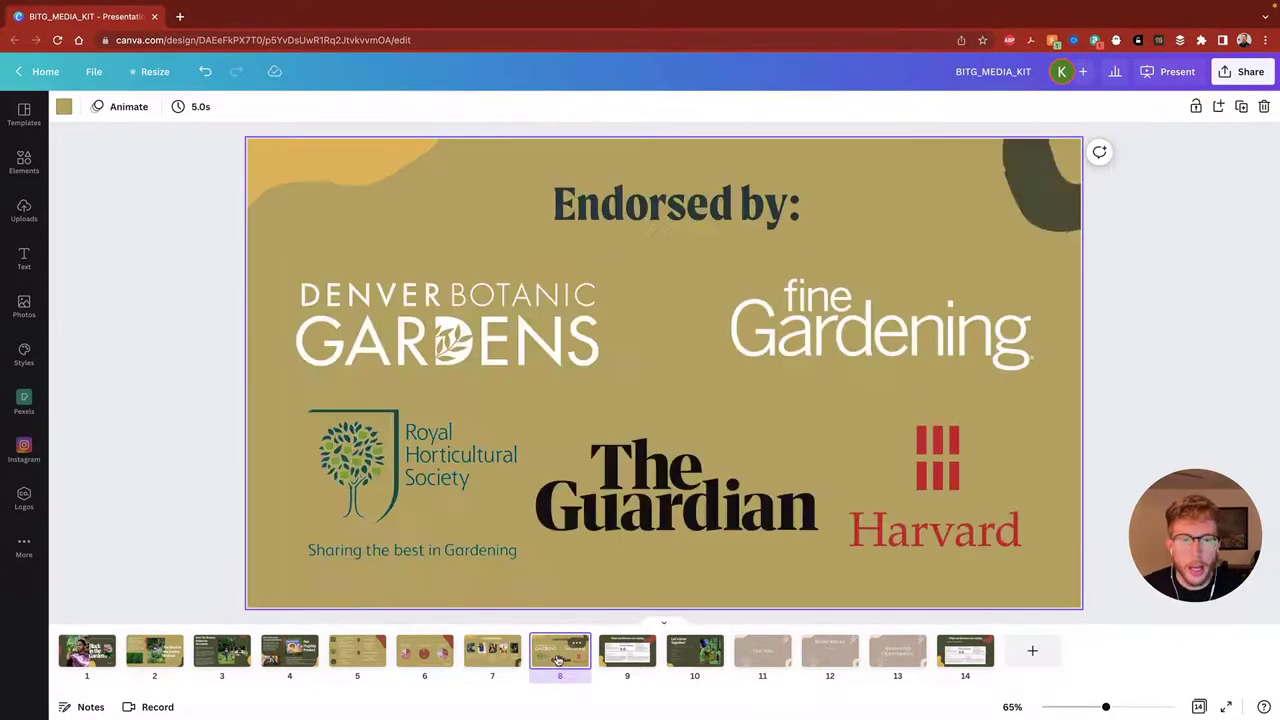
click(619, 660)
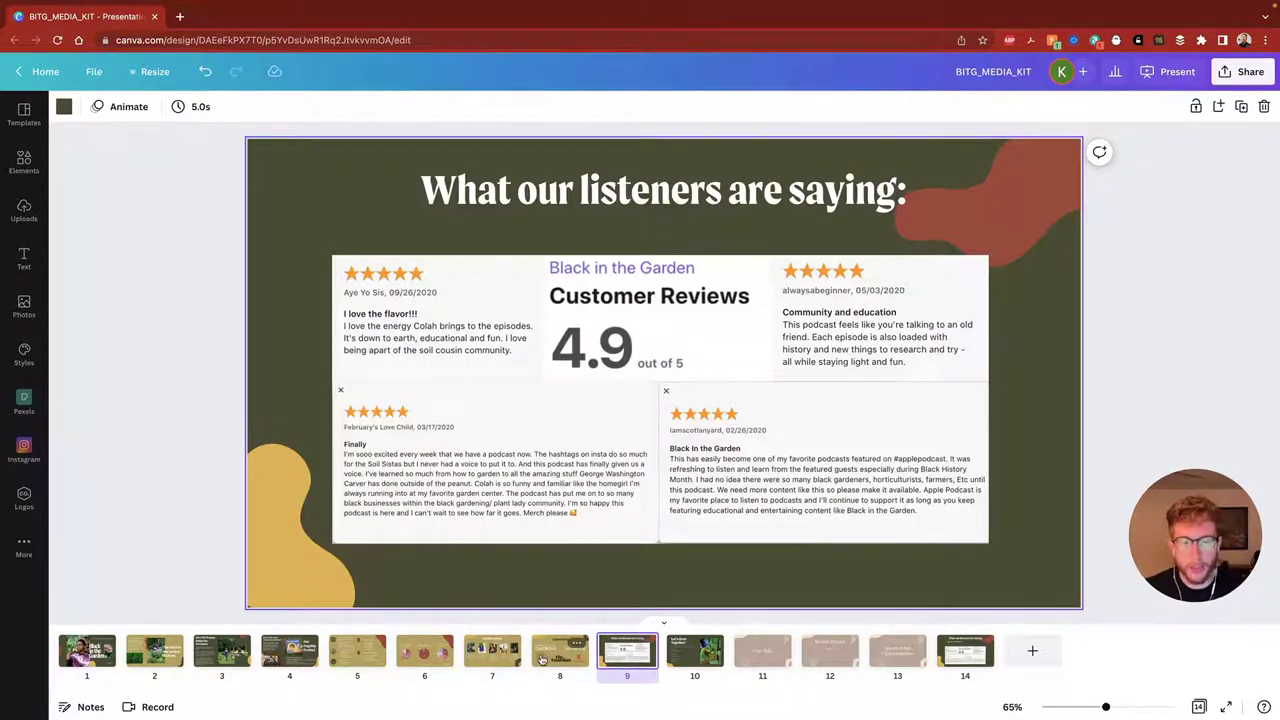
click(682, 655)
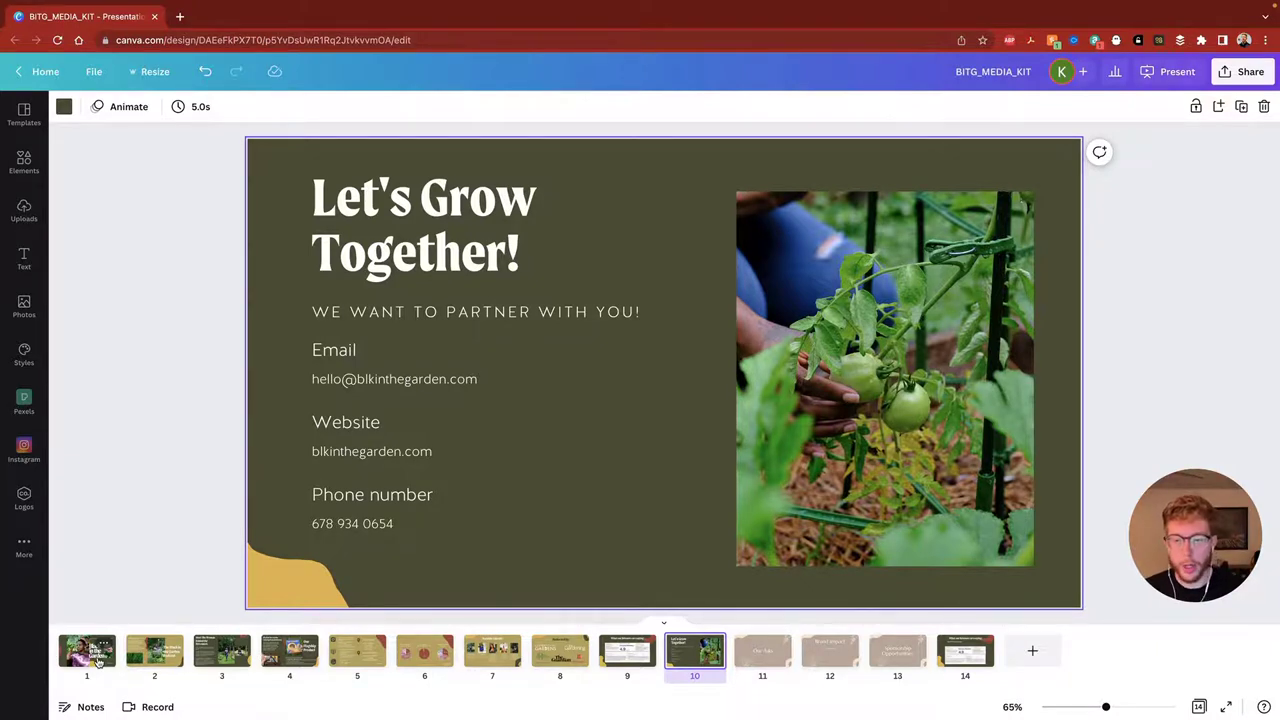
click(414, 659)
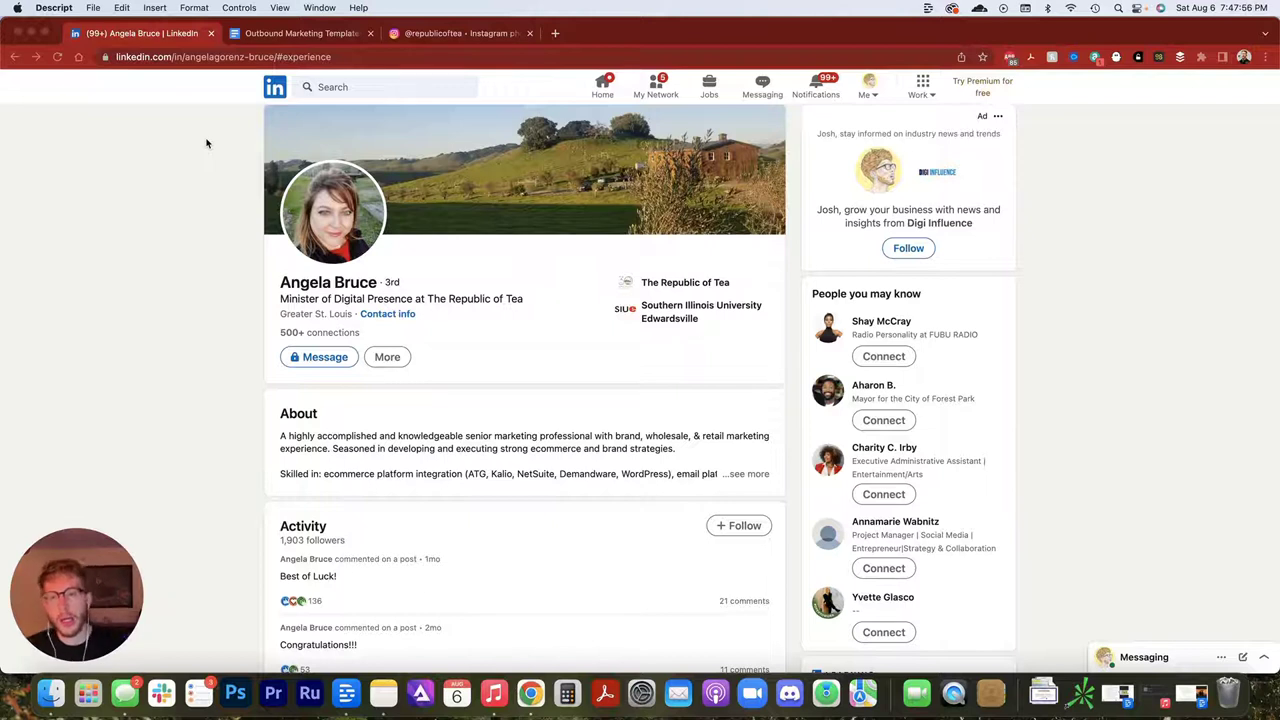
- Review the LinkedIn profile and experience of The Republic of Tea's marketing contact, including the options for following or connecting
click(329, 86)
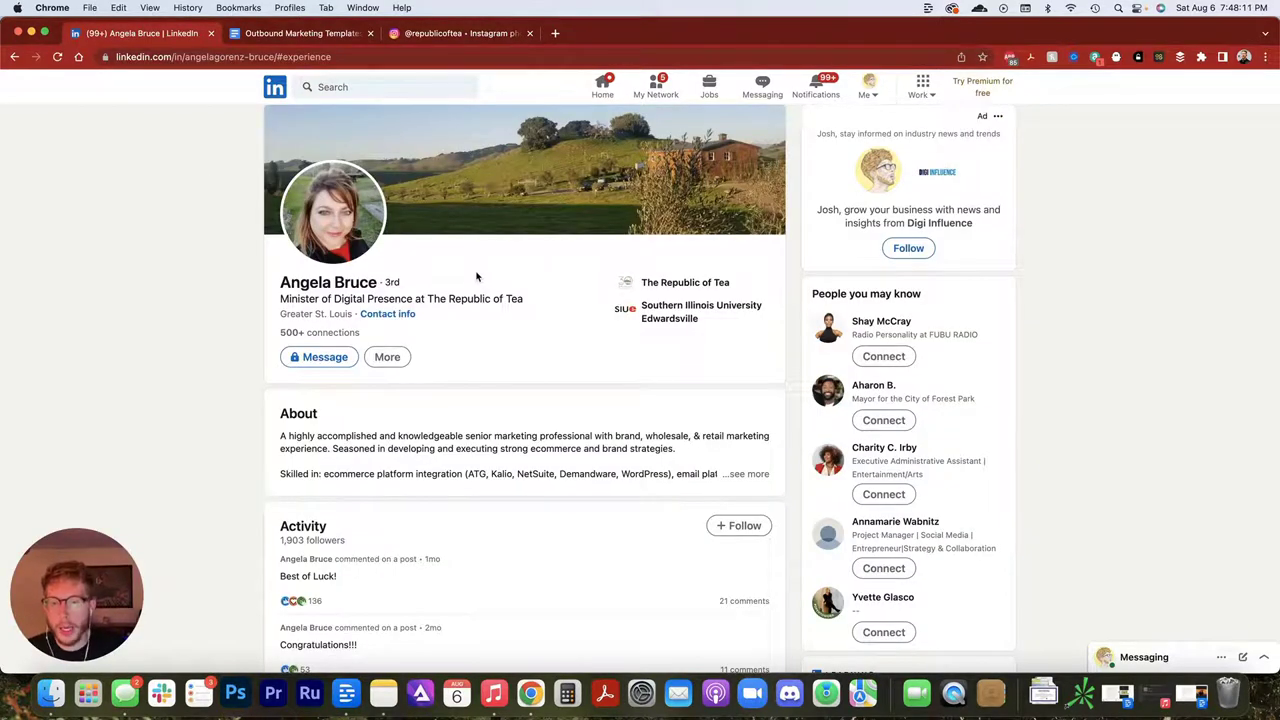
scroll(468, 267, down, 2)
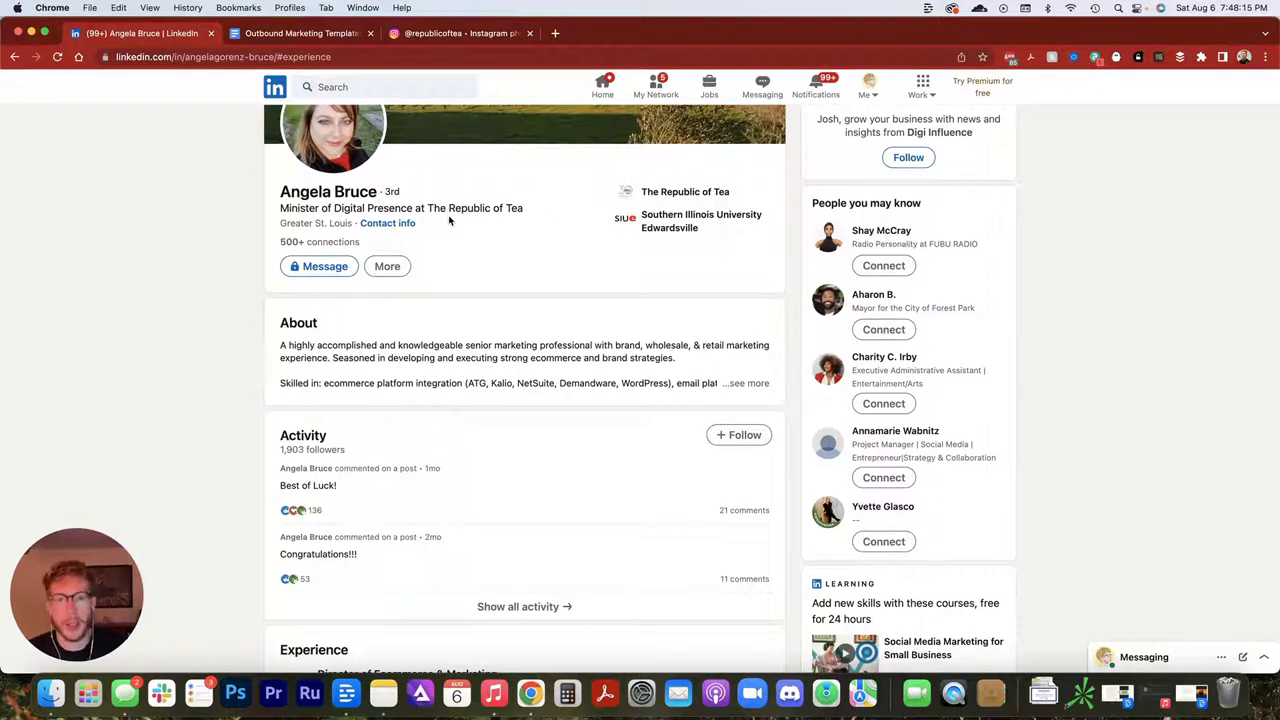
scroll(449, 221, down, 4)
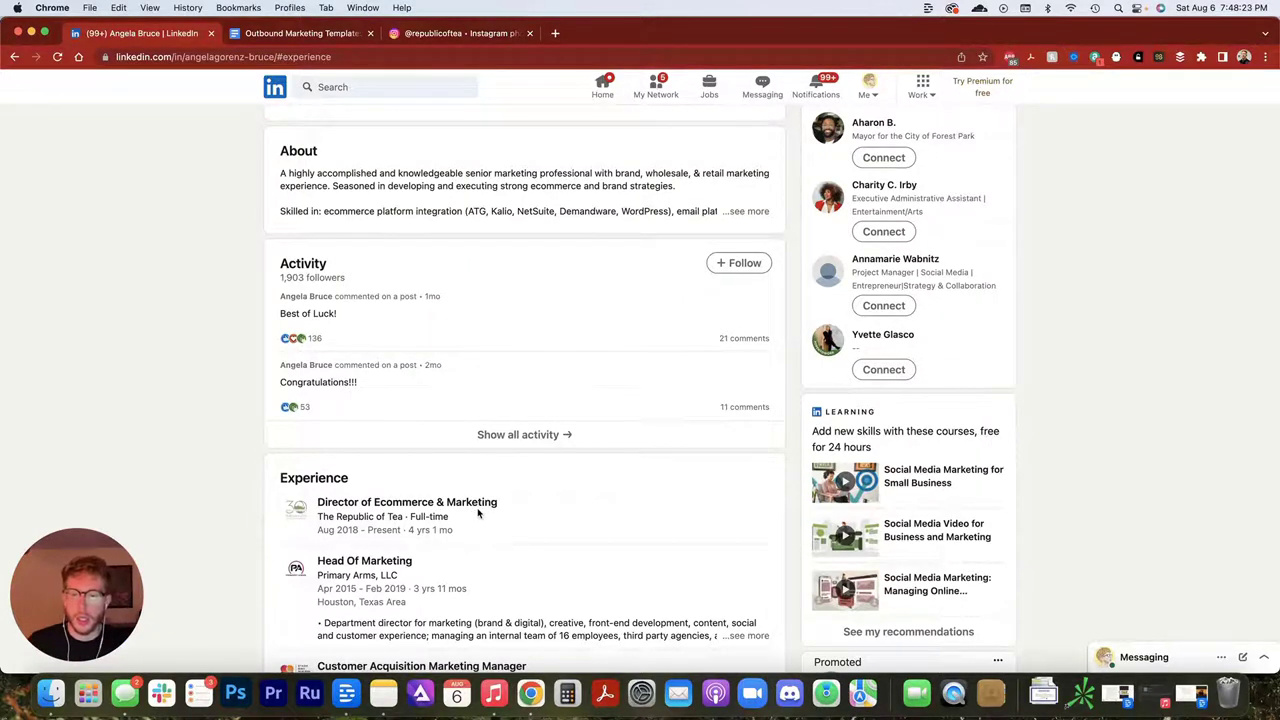
scroll(487, 510, up, 5)
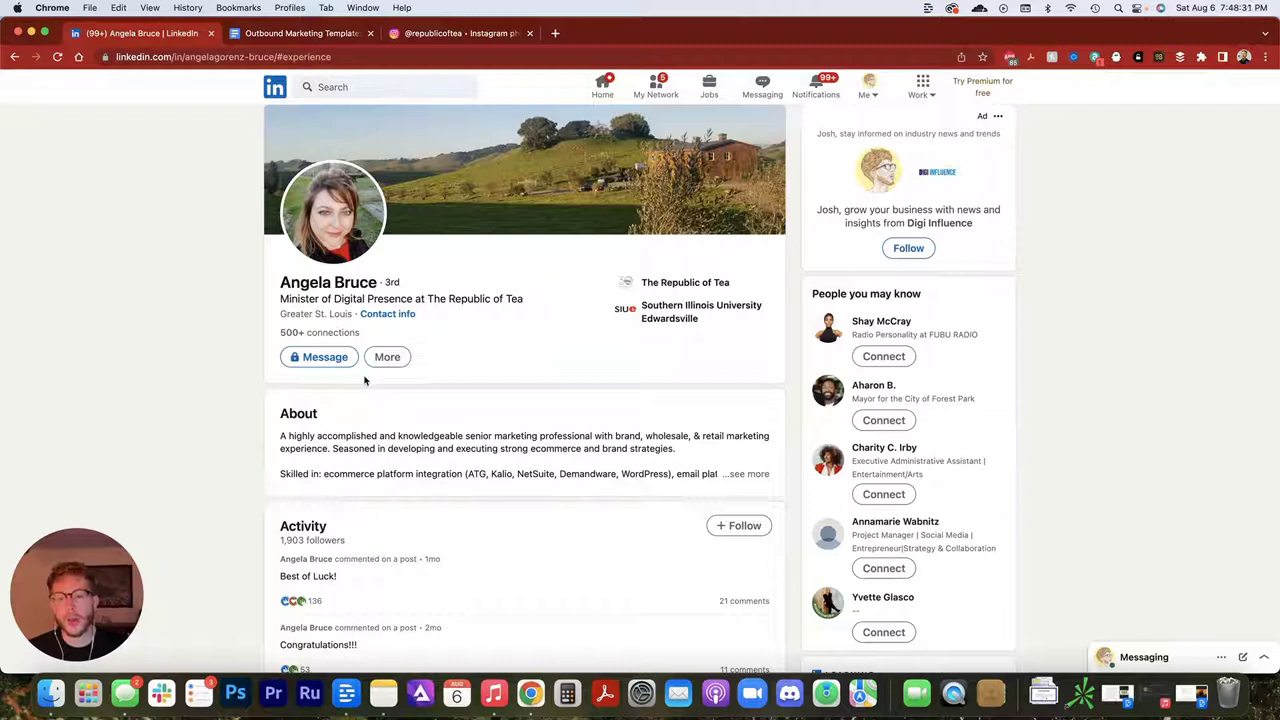
click(386, 361)
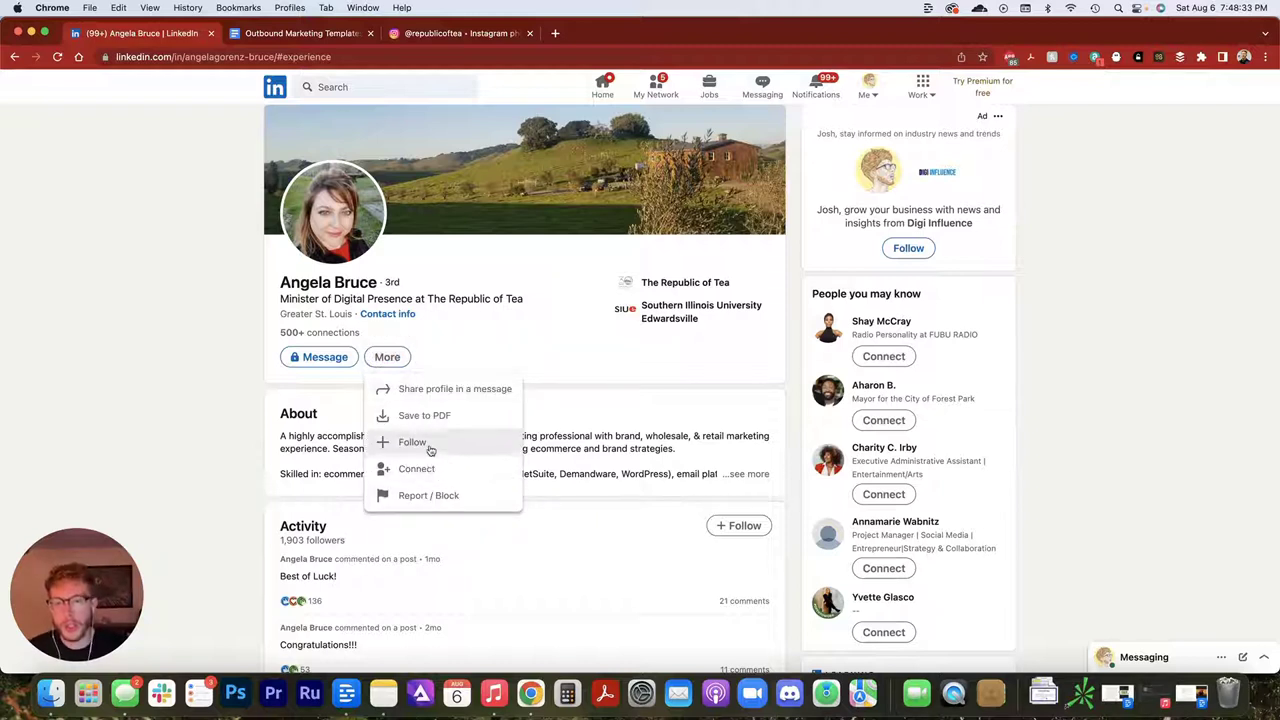
click(573, 348)
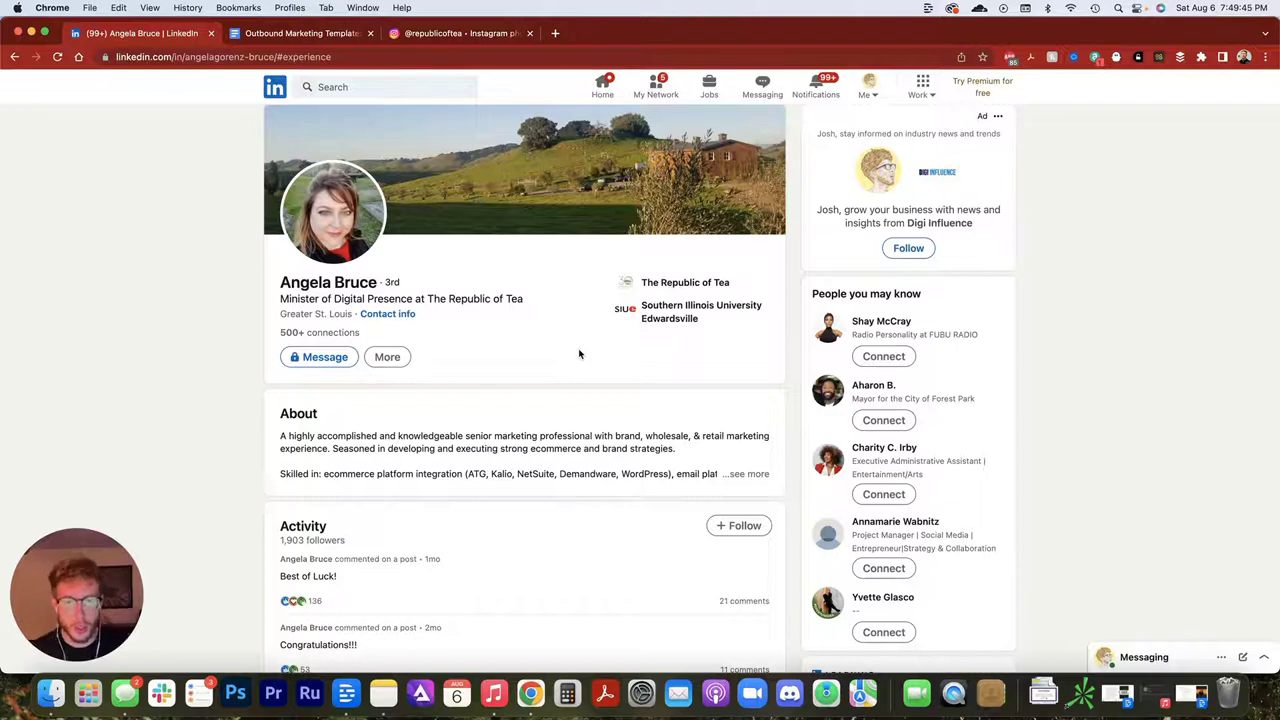
- Switch to the Outbound Marketing Templates document and read the outreach message to The Republic of Tea
key(ctrl+Tab)
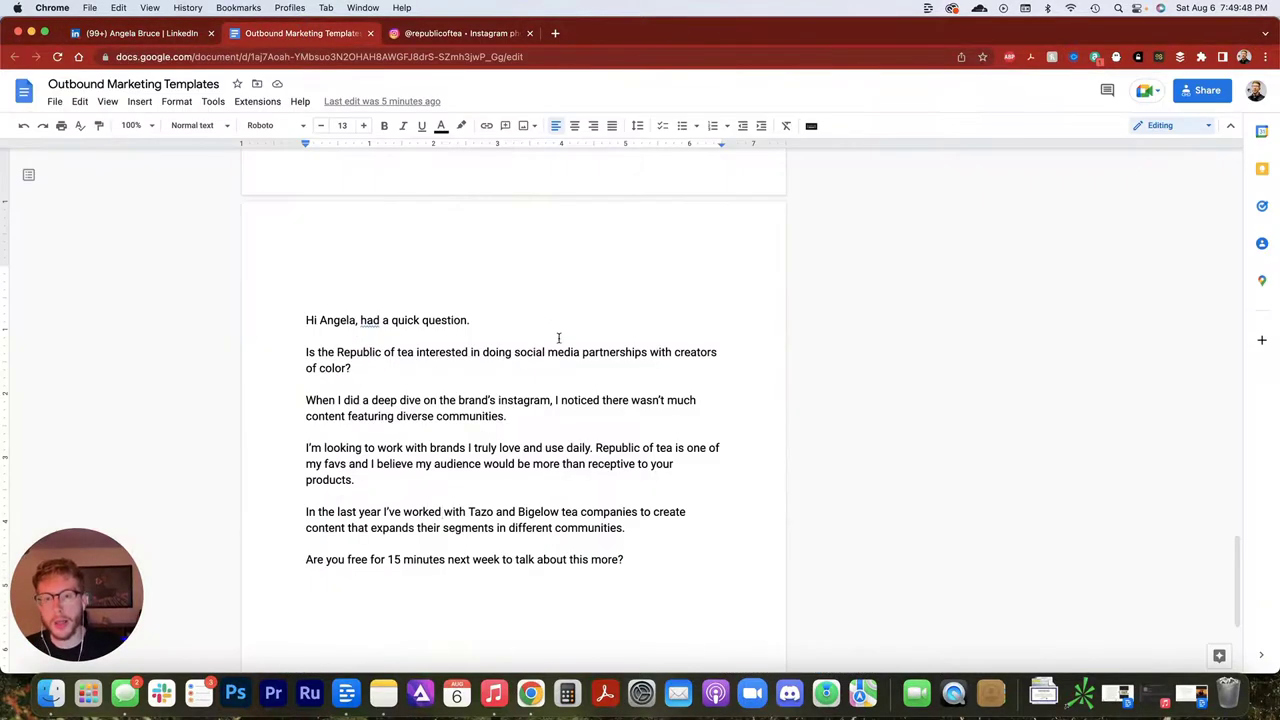
scroll(551, 320, down, 1)
scroll(551, 320, down, 2)
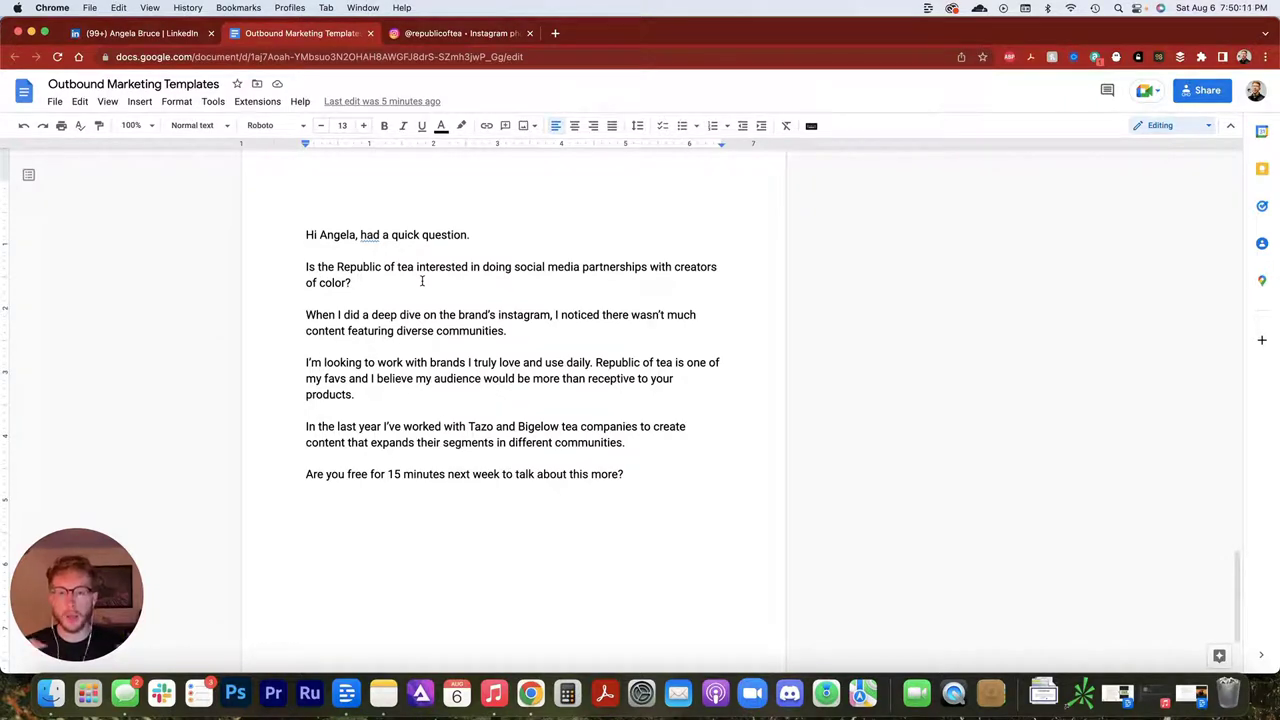
scroll(422, 281, down, 1)
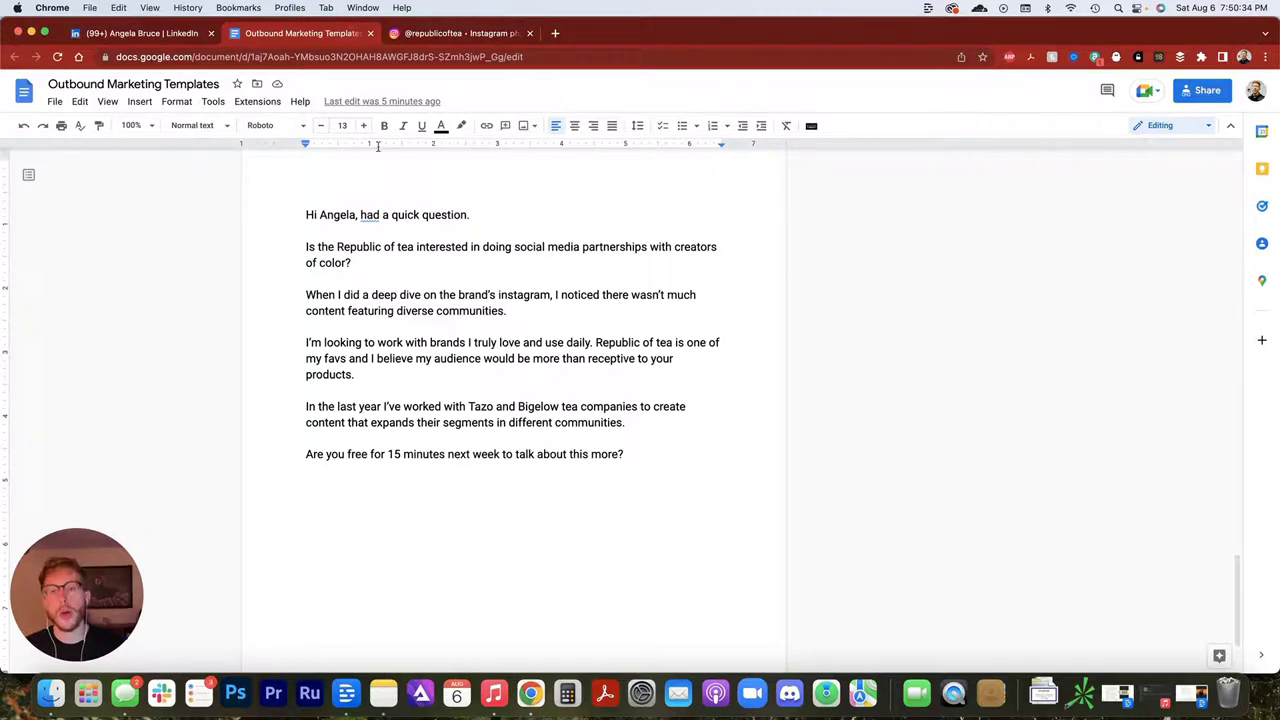
- Switch to the republicoftea Instagram profile, look through its recent posts, and view the reel of the woman wearing a tiara
click(436, 36)
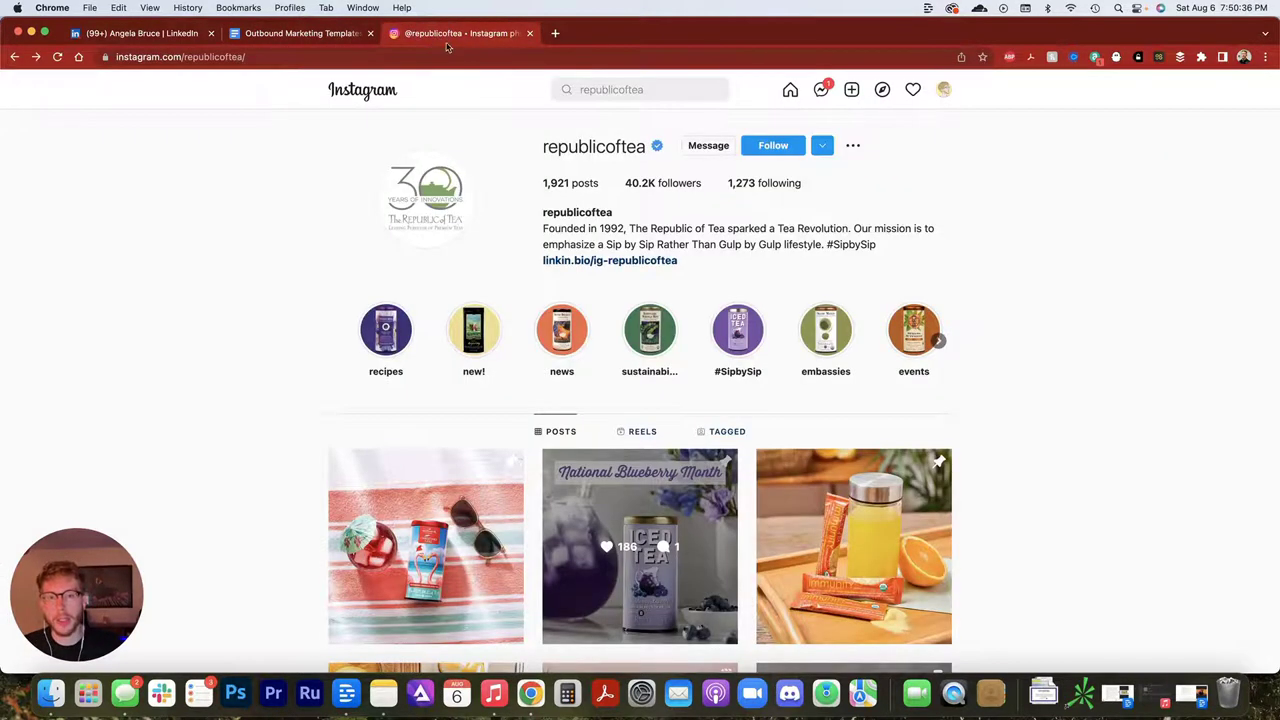
scroll(600, 370, down, 5)
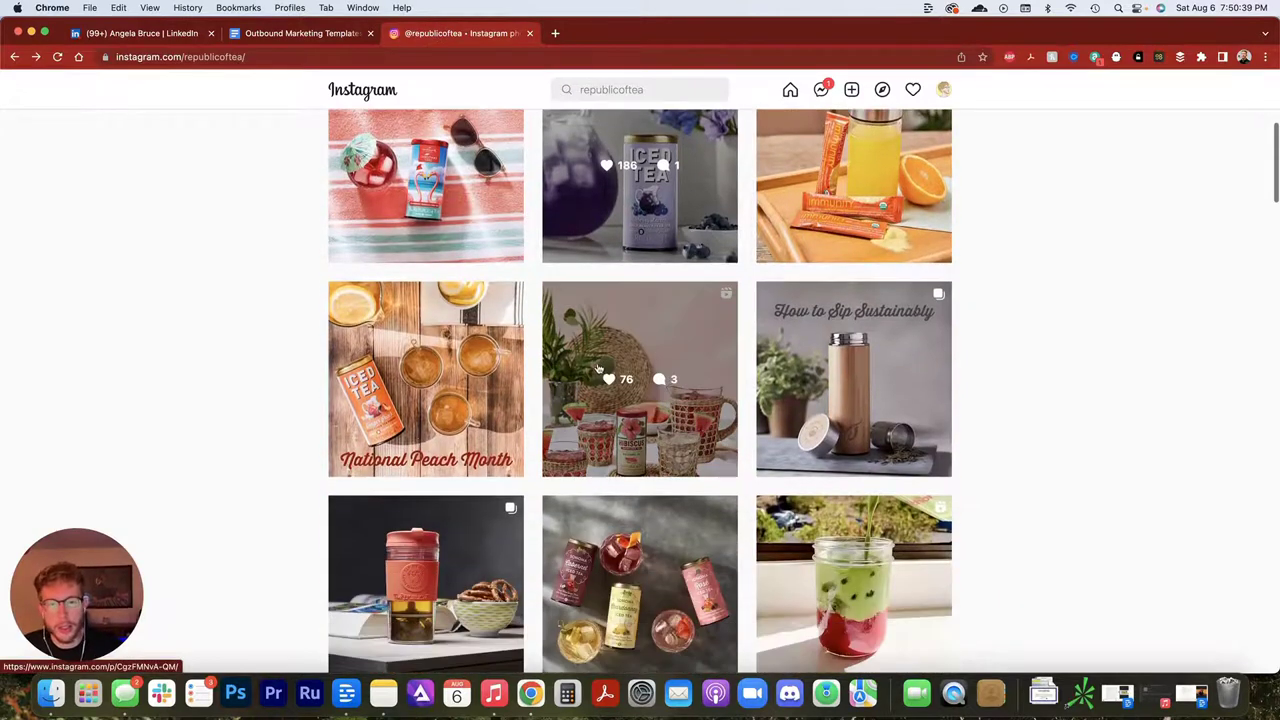
scroll(598, 370, down, 5)
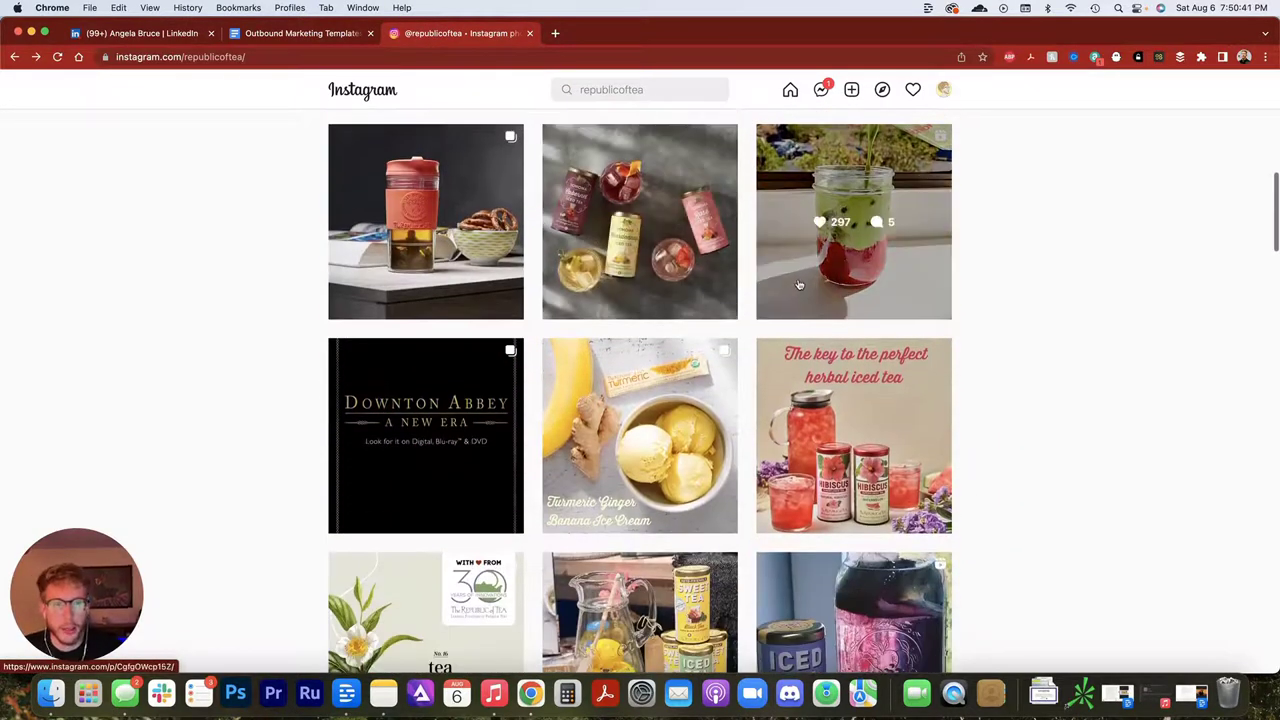
scroll(799, 285, down, 6)
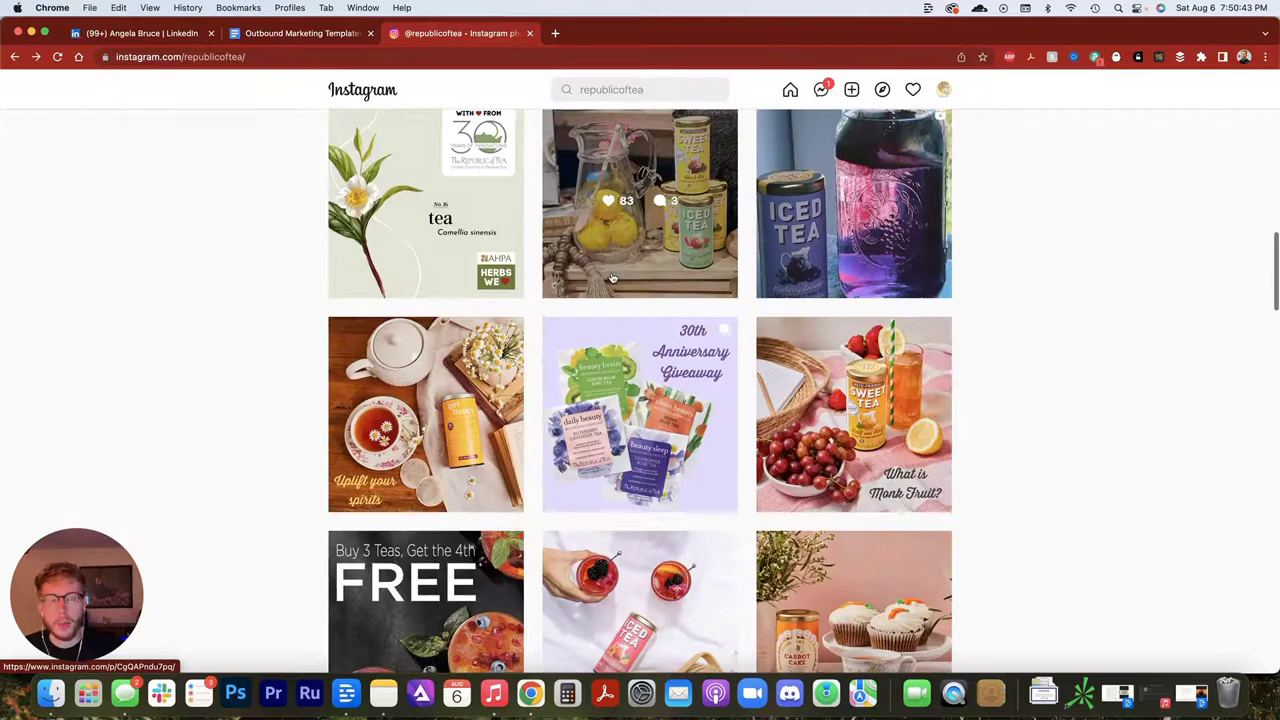
scroll(613, 277, down, 9)
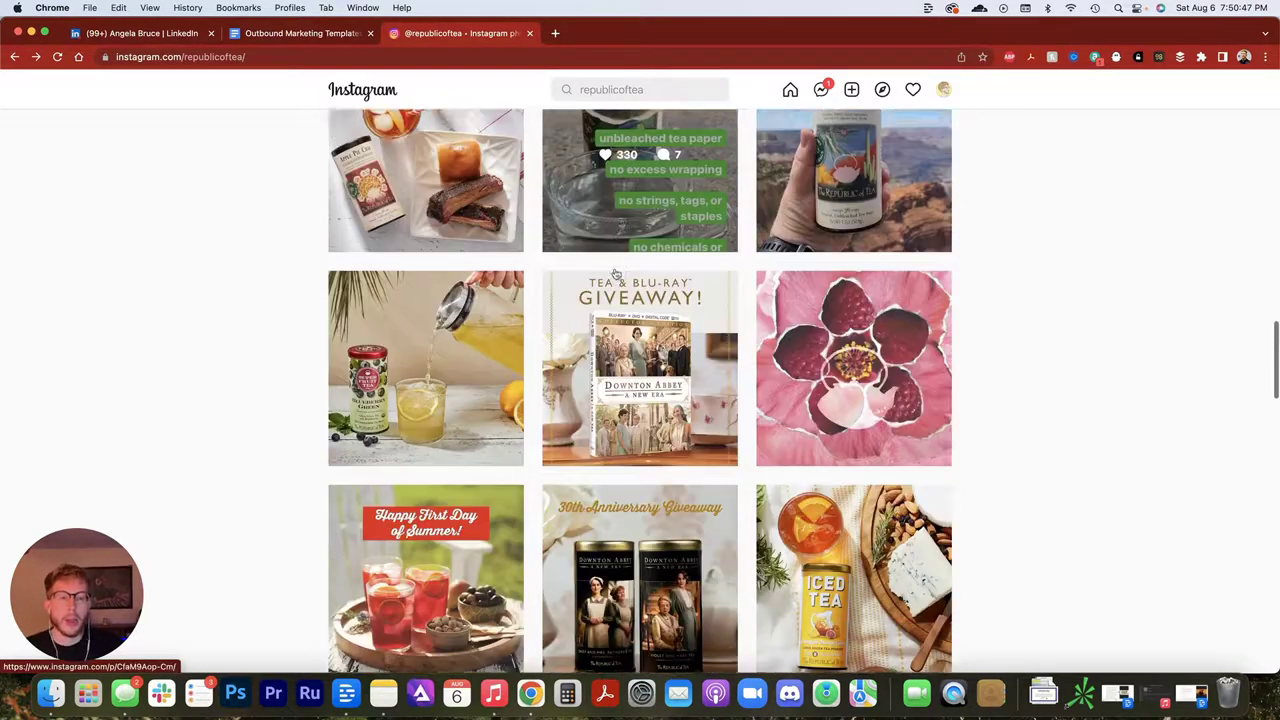
scroll(616, 274, down, 5)
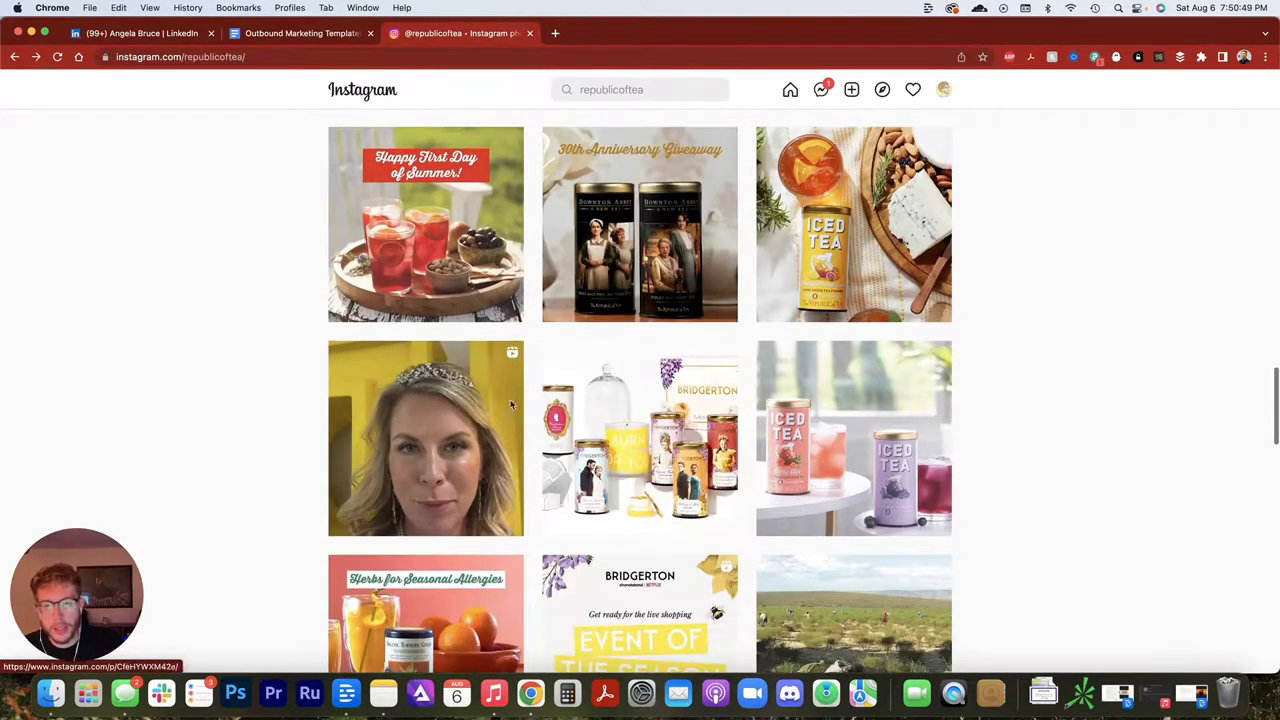
scroll(511, 404, down, 2)
click(486, 377)
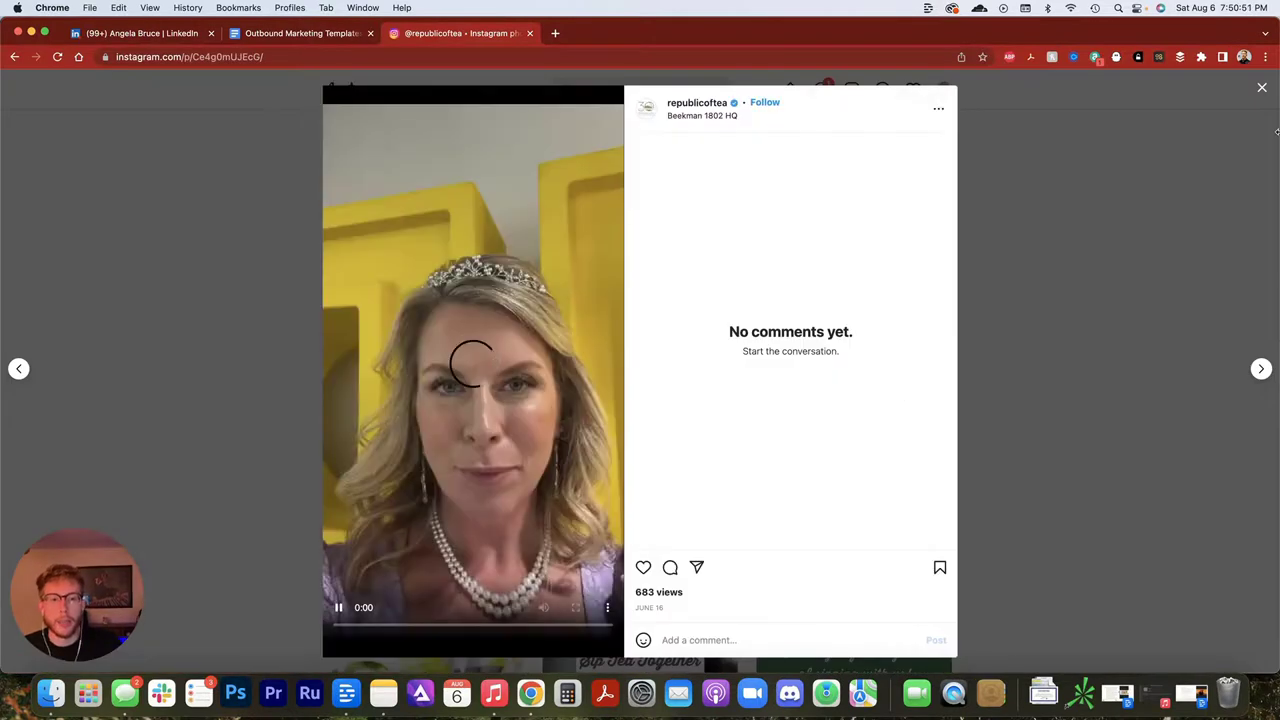
click(1262, 88)
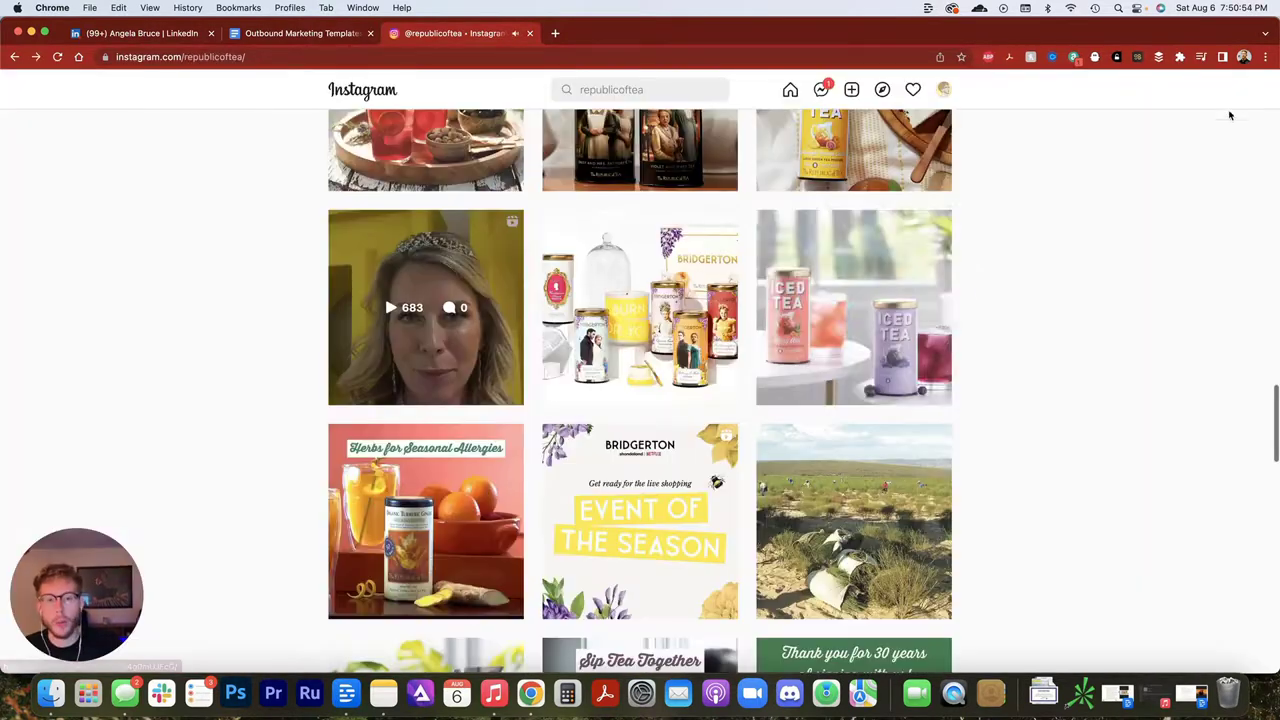
- Examine the older republicoftea posts back to the Mother's Day and Star Wars Day ones, checking who appears in them
scroll(800, 320, up, 7)
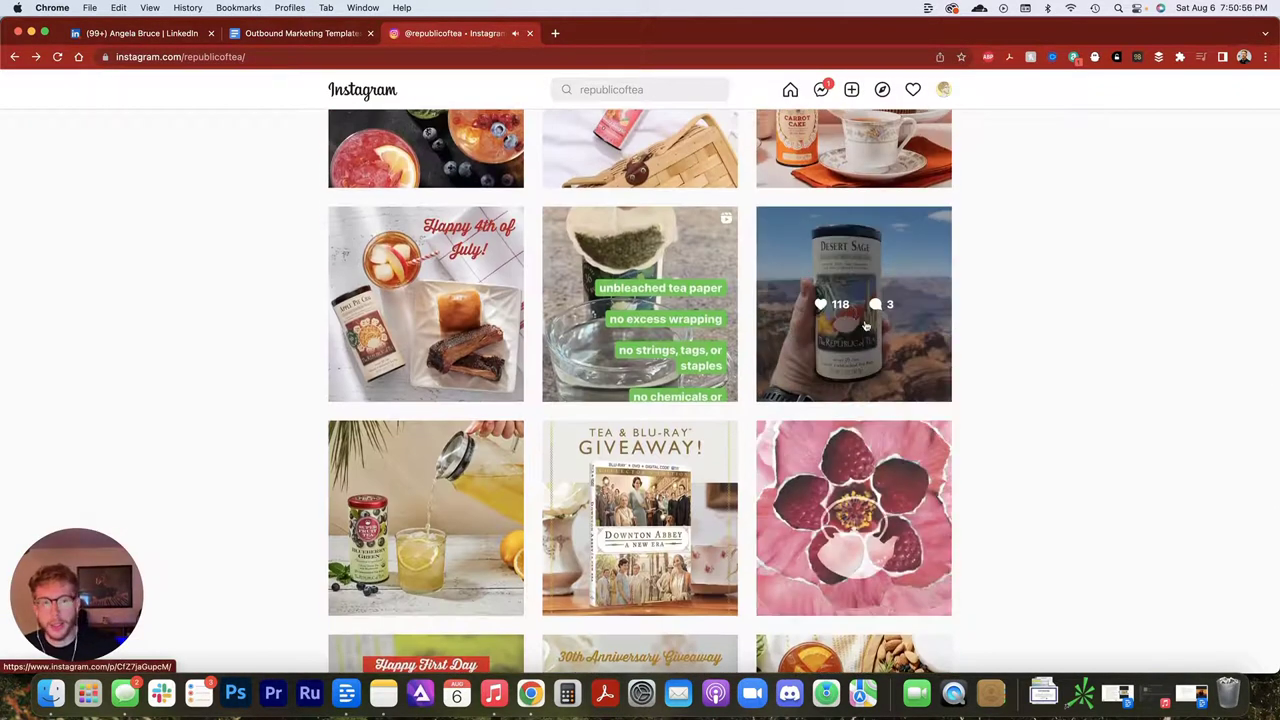
scroll(866, 326, down, 10)
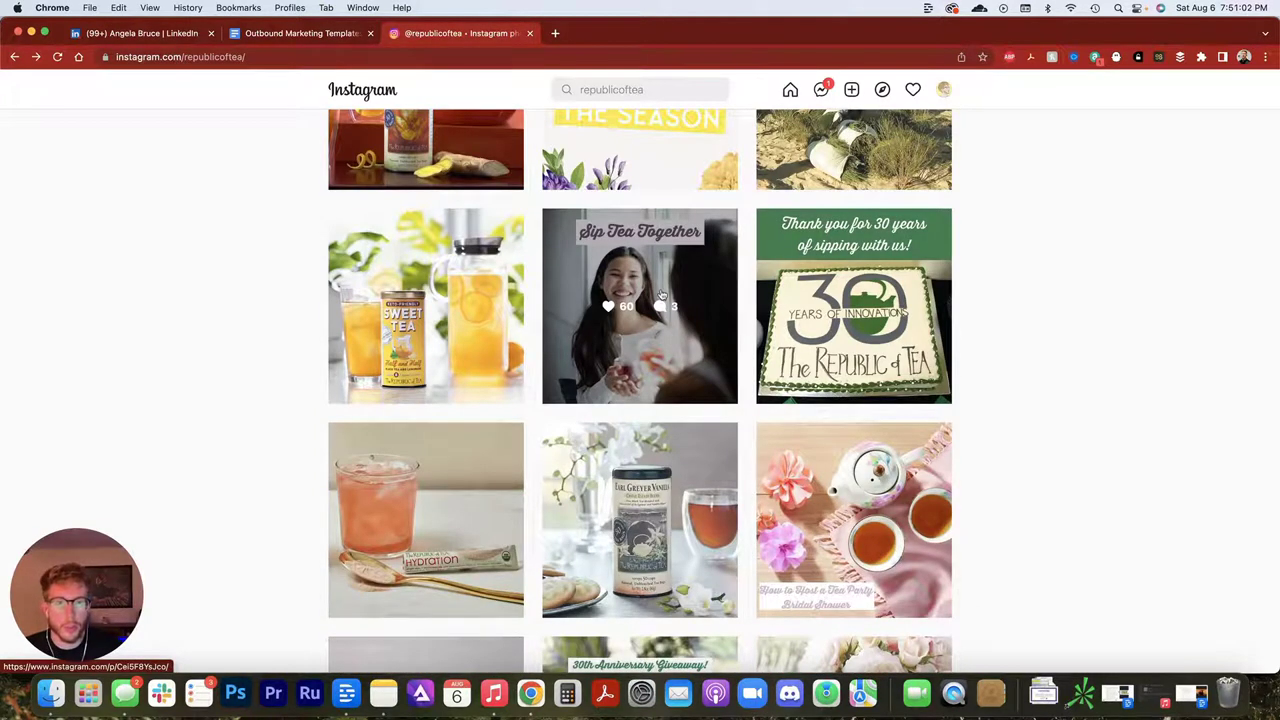
scroll(720, 325, down, 8)
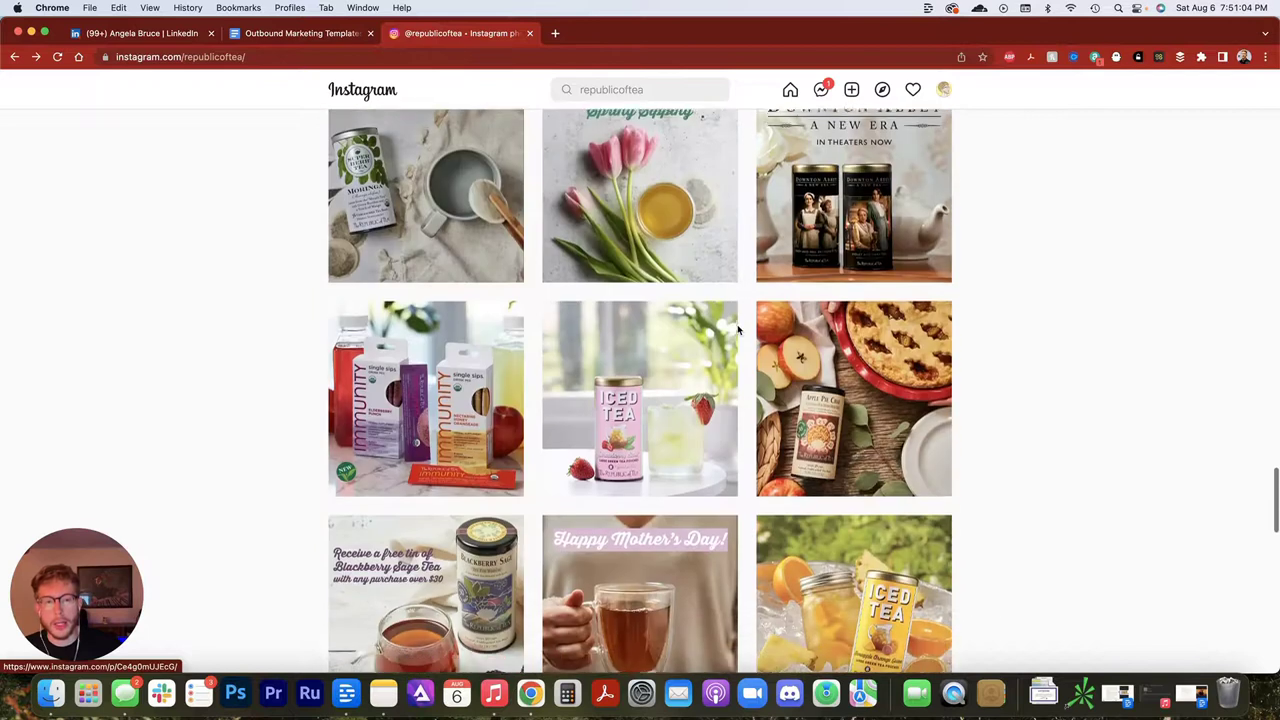
scroll(738, 330, down, 4)
scroll(734, 326, down, 4)
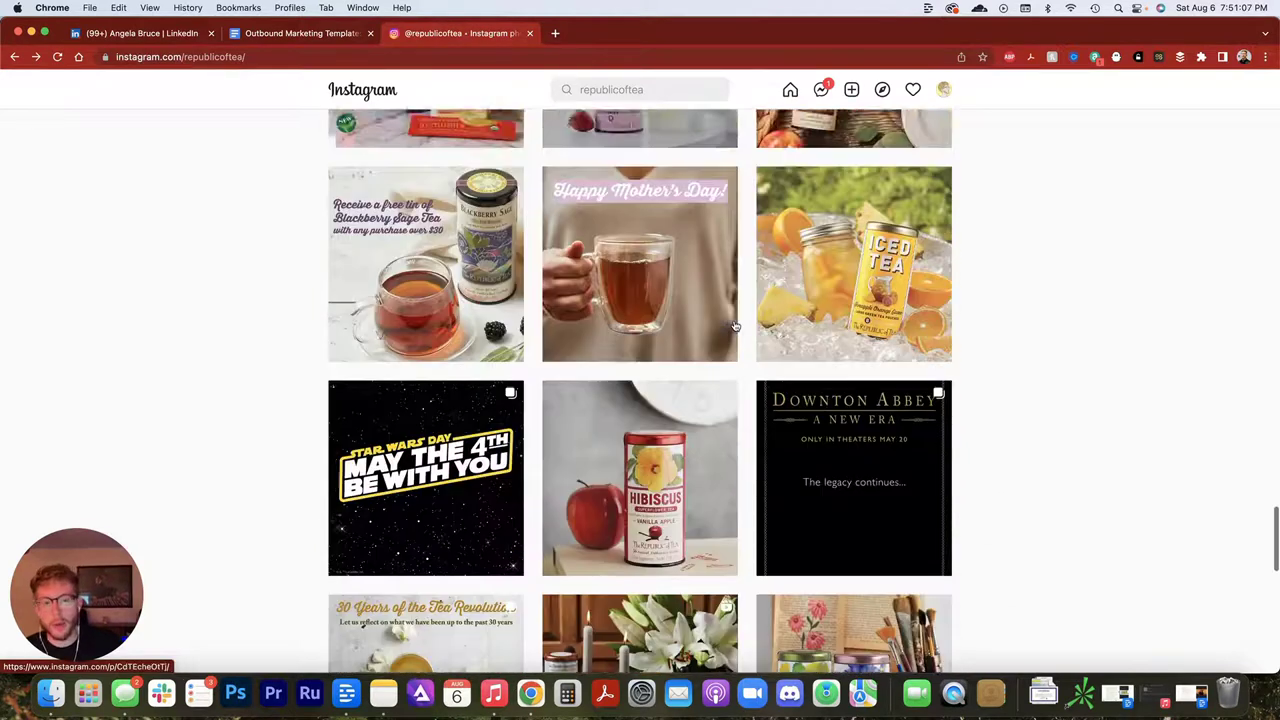
scroll(736, 325, down, 3)
scroll(730, 328, up, 3)
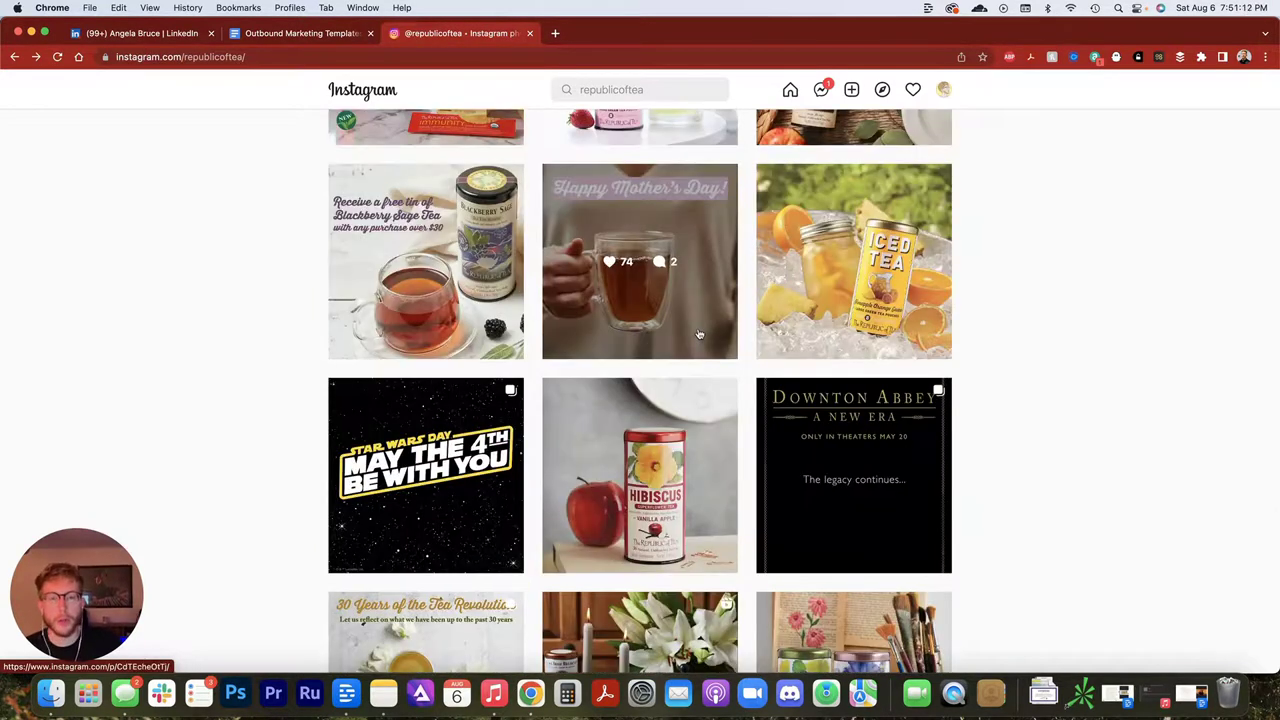
scroll(749, 322, up, 4)
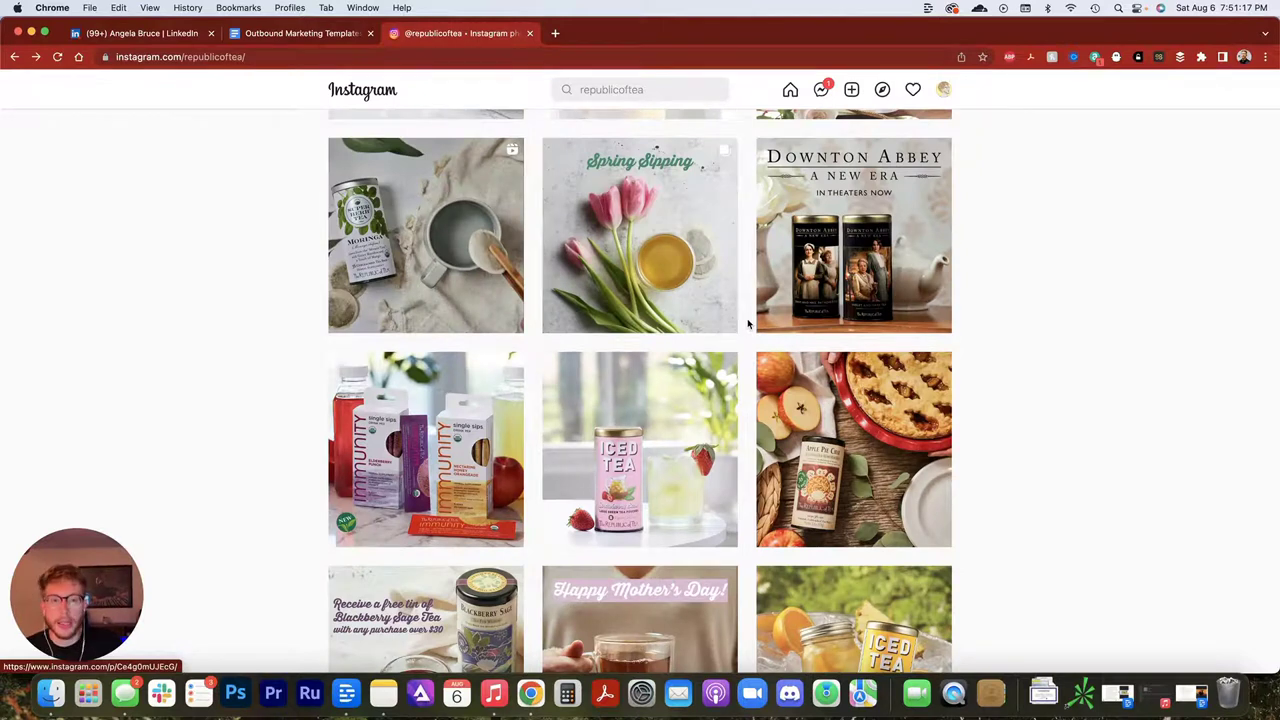
scroll(748, 323, up, 1)
scroll(740, 327, up, 3)
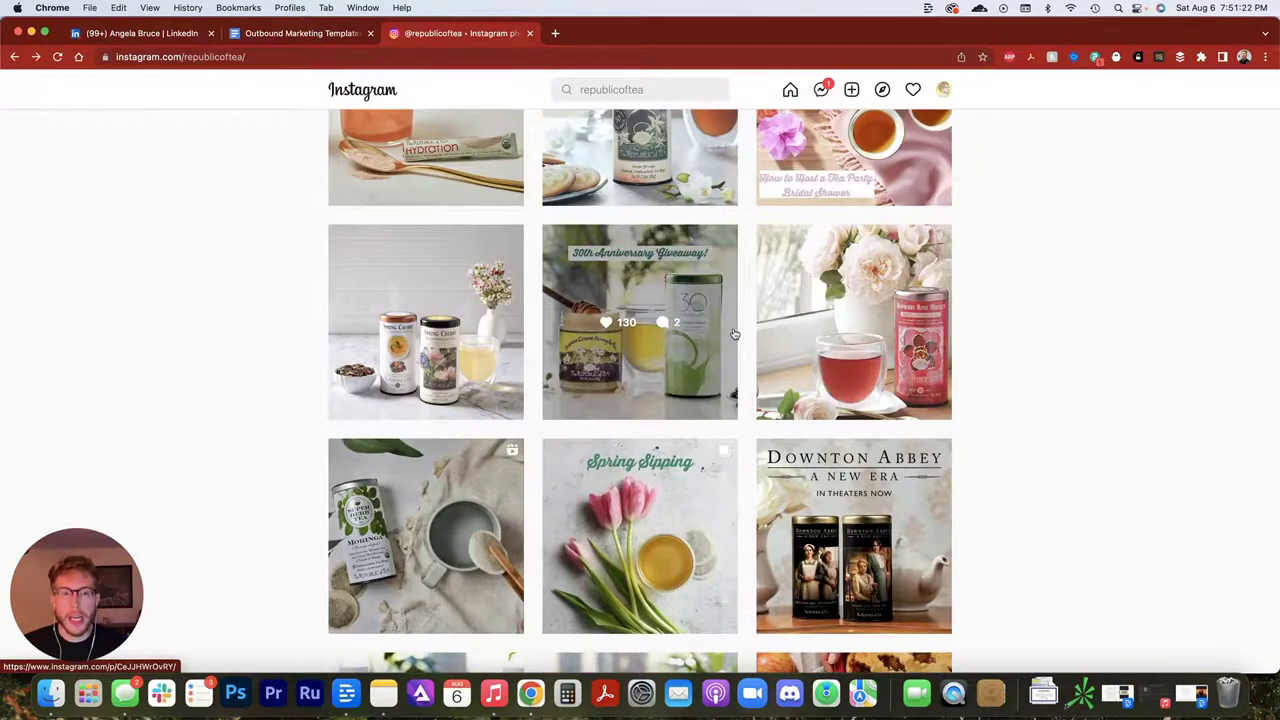
scroll(735, 331, up, 1)
scroll(733, 334, up, 15)
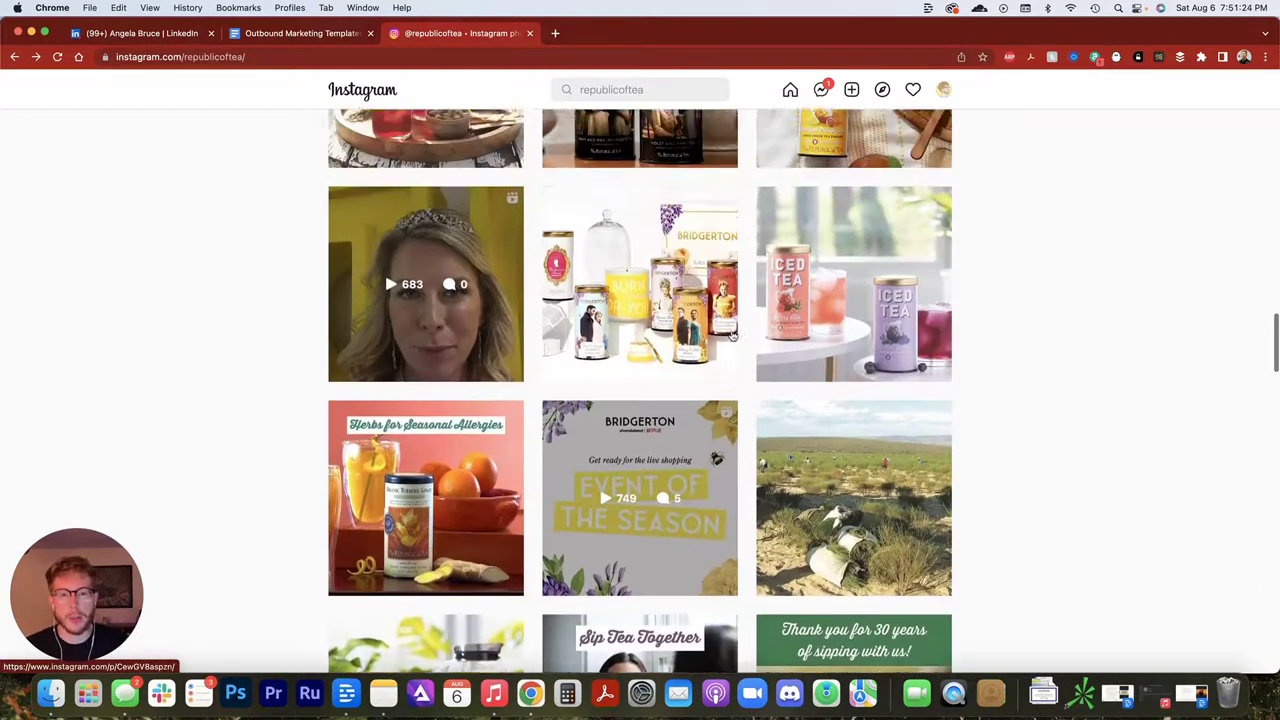
scroll(733, 334, up, 4)
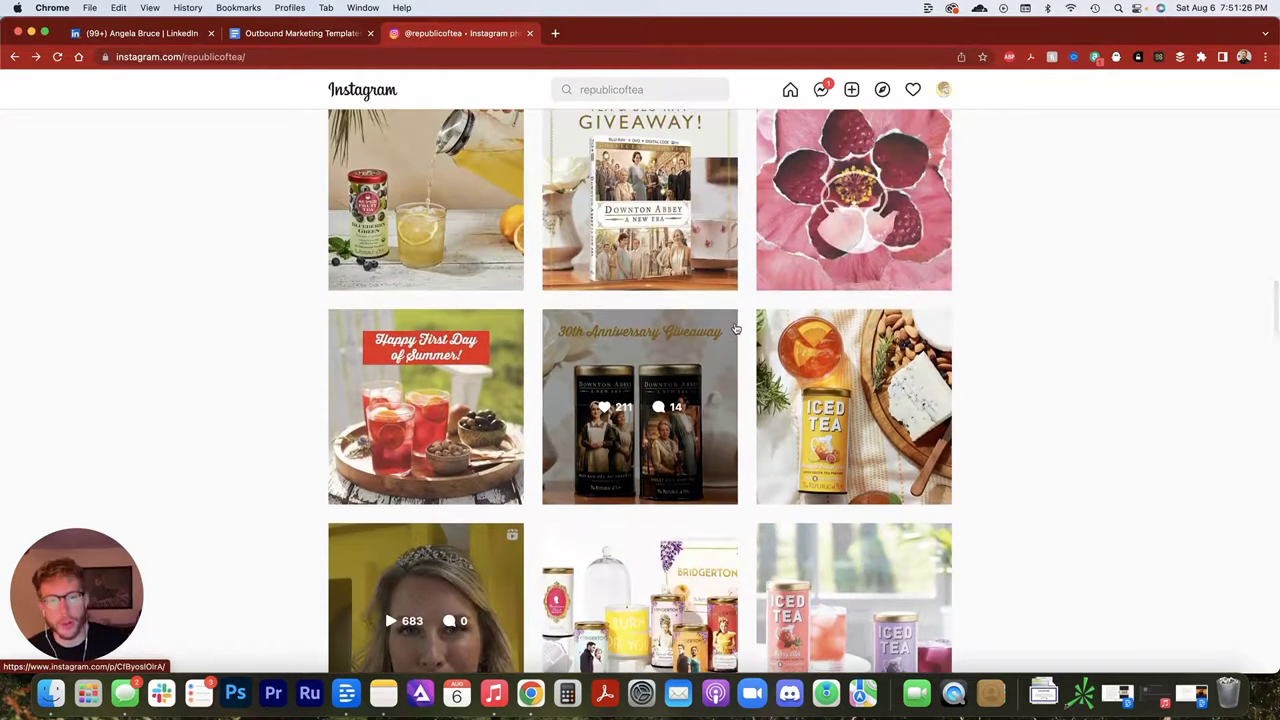
- Switch to the Outbound Marketing Templates document and highlight the pitch's audience-receptiveness and past-partnership paragraphs for review
scroll(737, 330, up, 10)
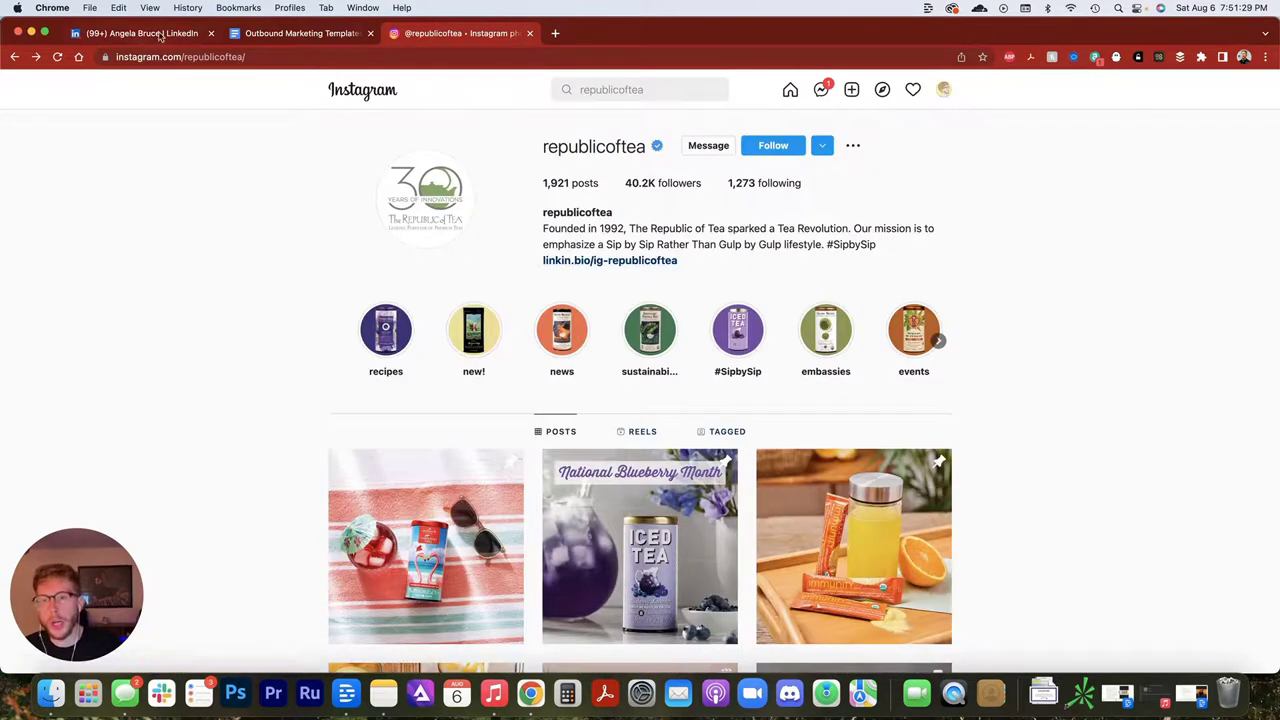
click(271, 42)
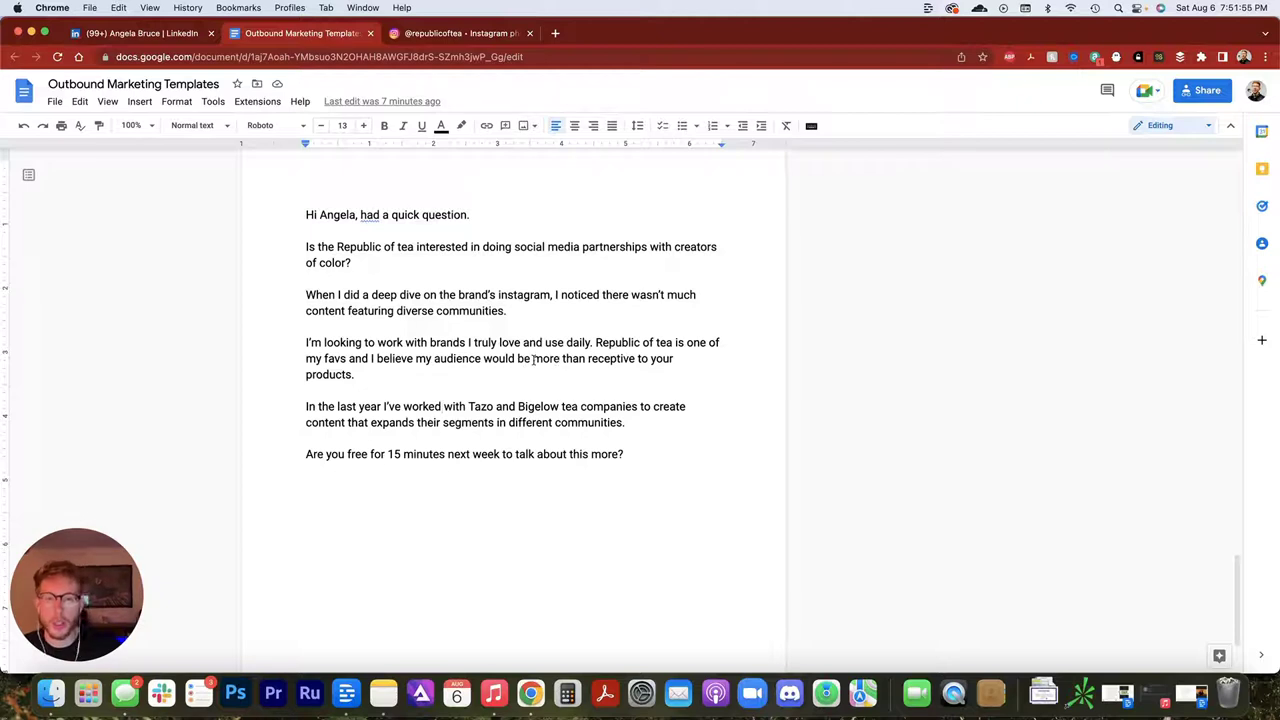
drag(532, 360, 634, 360)
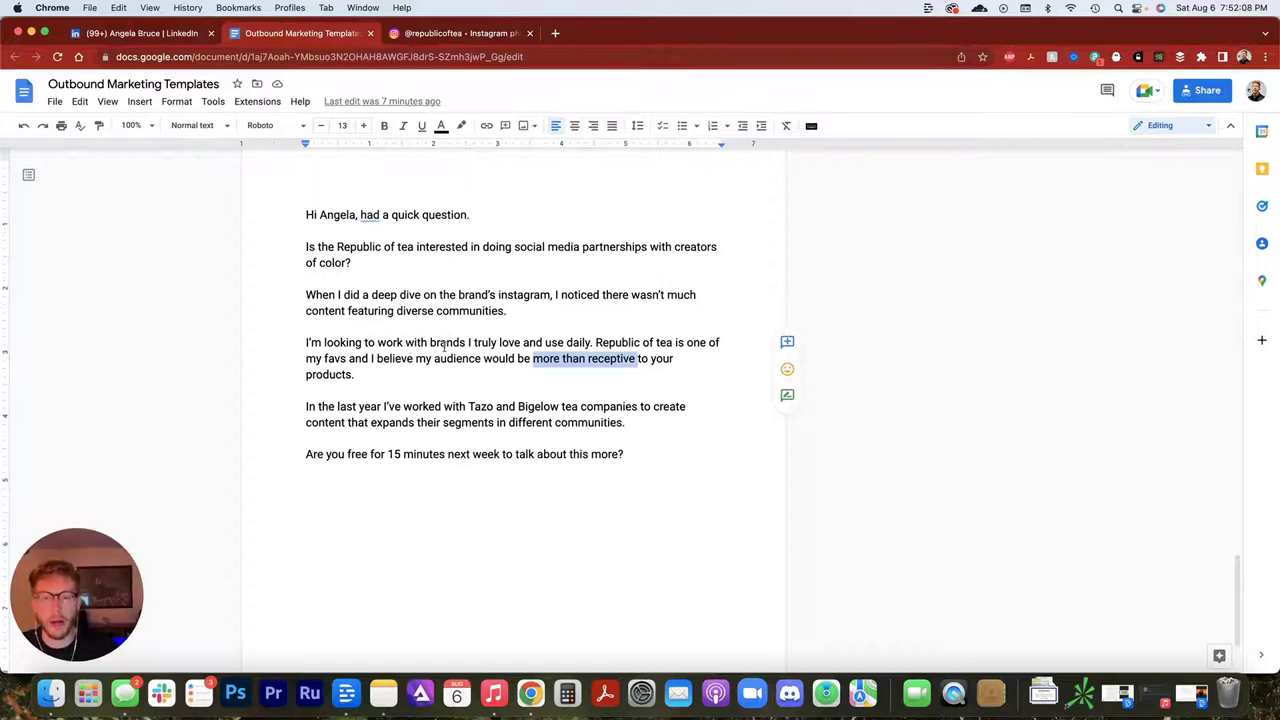
drag(306, 343, 366, 374)
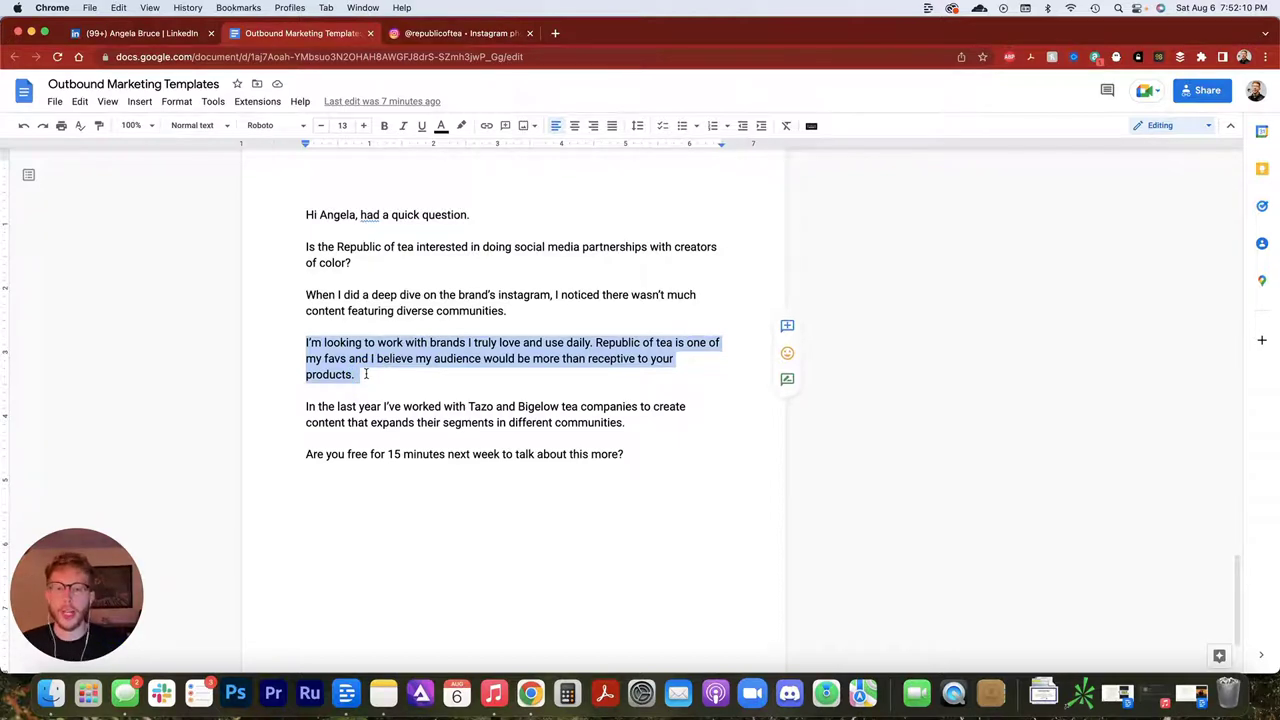
drag(306, 406, 629, 422)
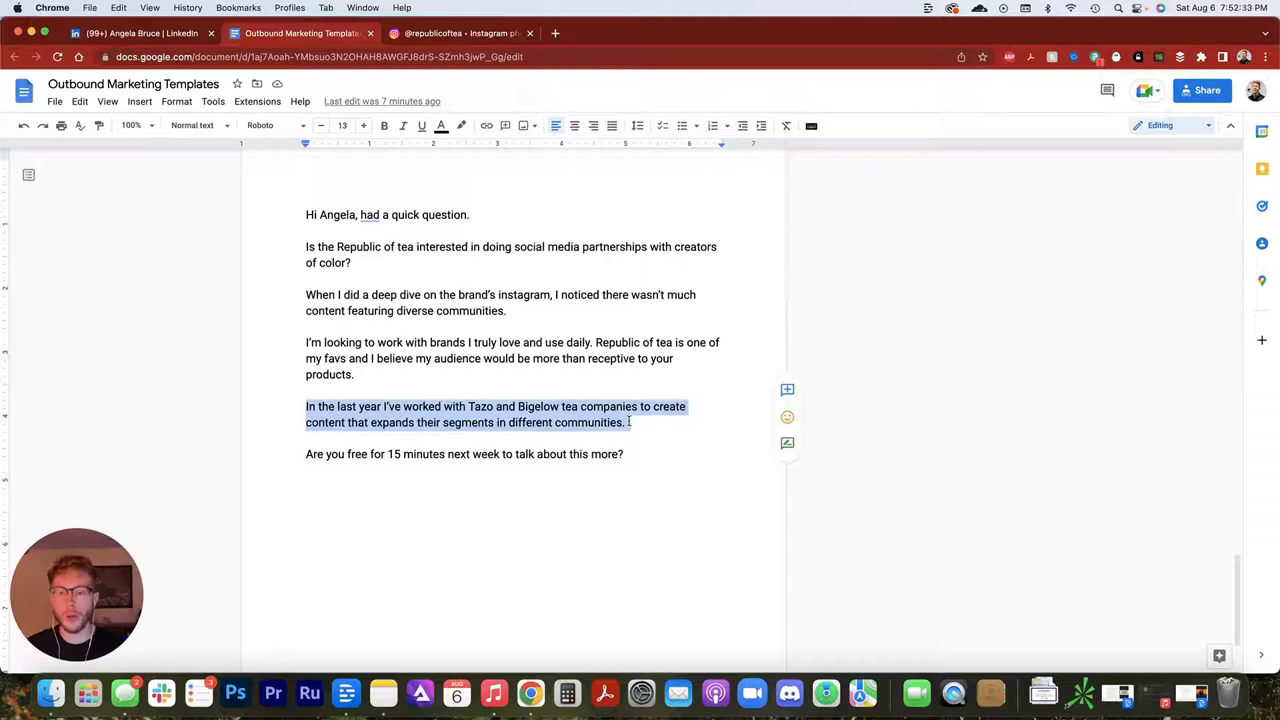
- Insert a comma after "In the last year" in the past-partnership paragraph of the outreach message
click(422, 407)
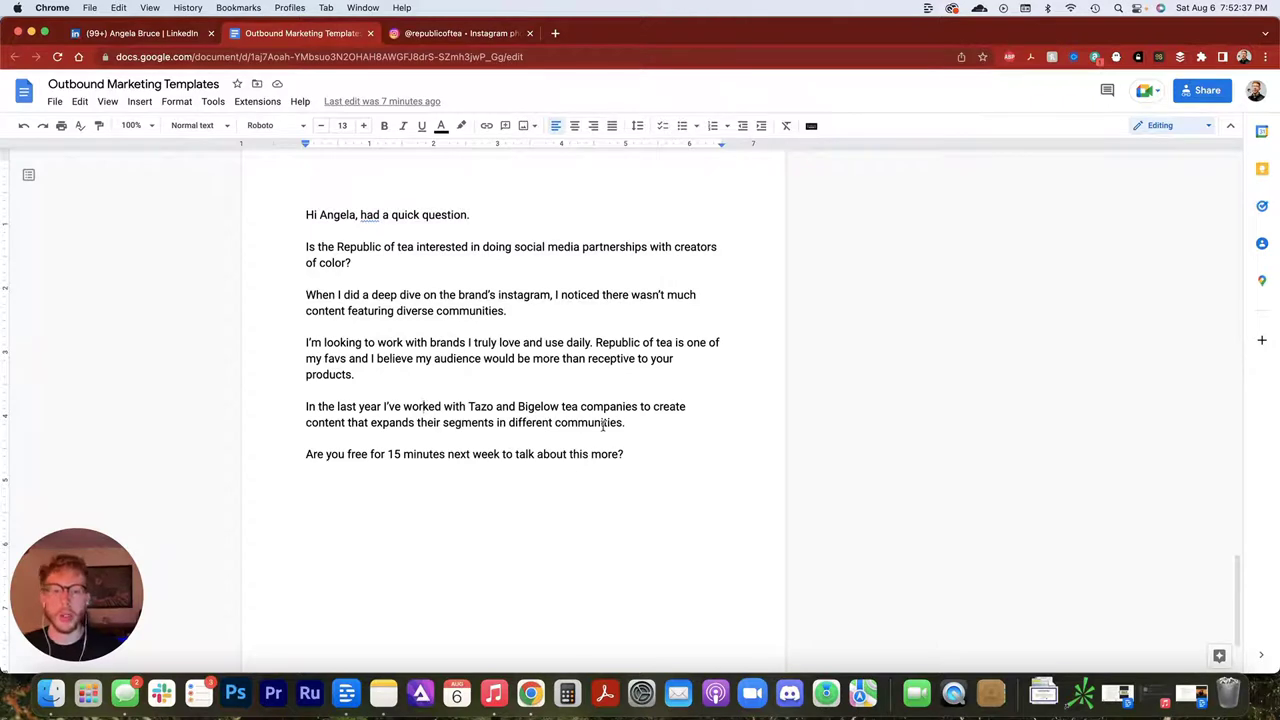
click(381, 407)
text(,)
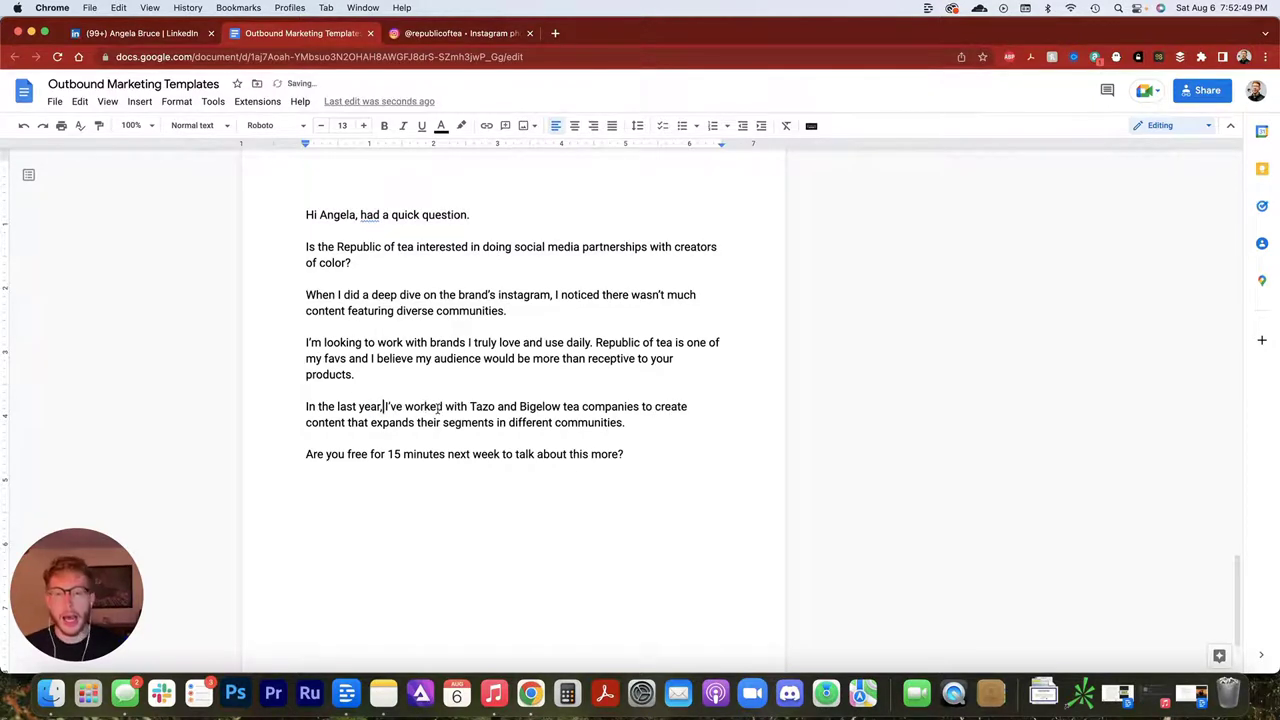
- Review the past-partnership paragraph, highlighting "Tazo and Bigelow tea" and the phrase "expands their segments in different communities"
drag(470, 407, 579, 408)
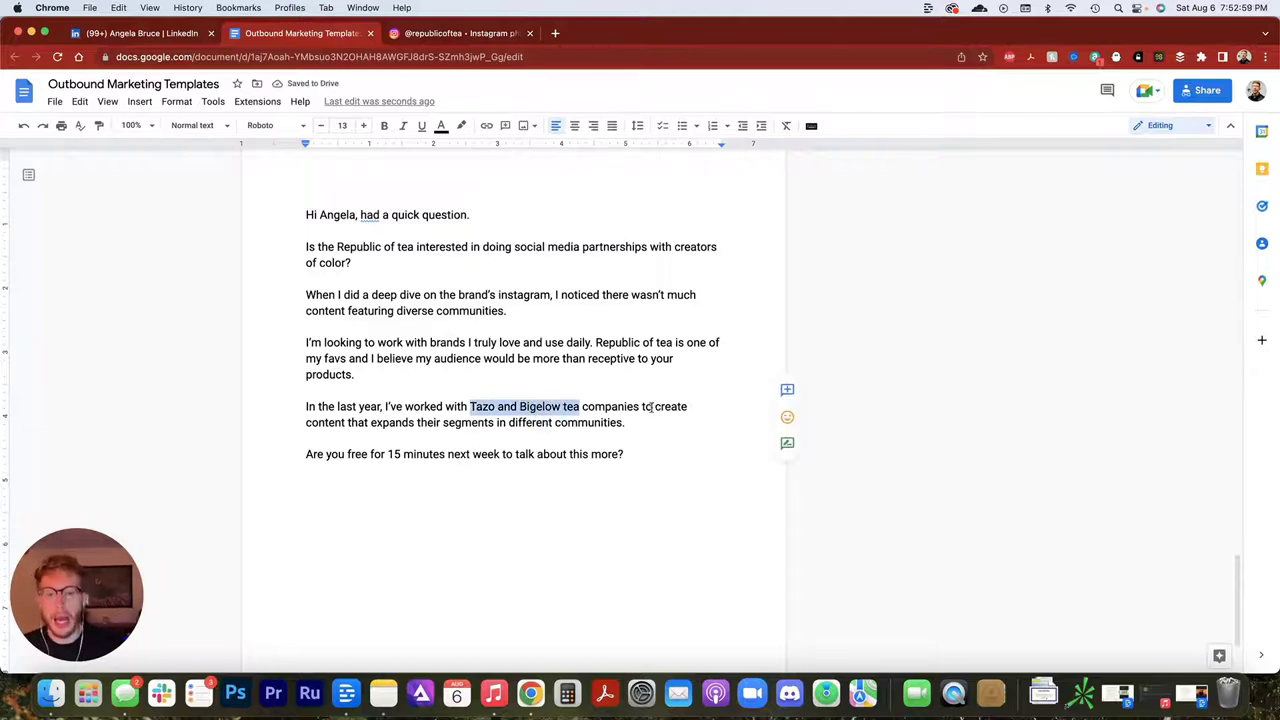
click(342, 423)
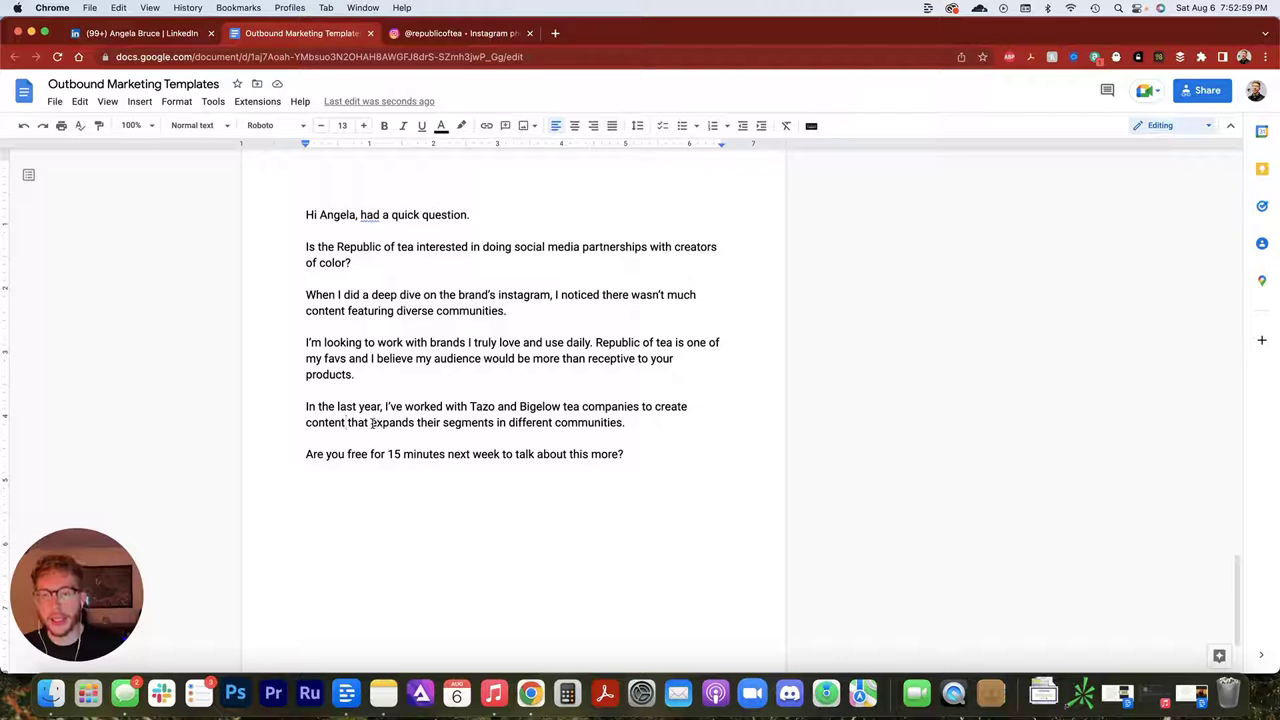
click(372, 423)
drag(372, 423, 420, 424)
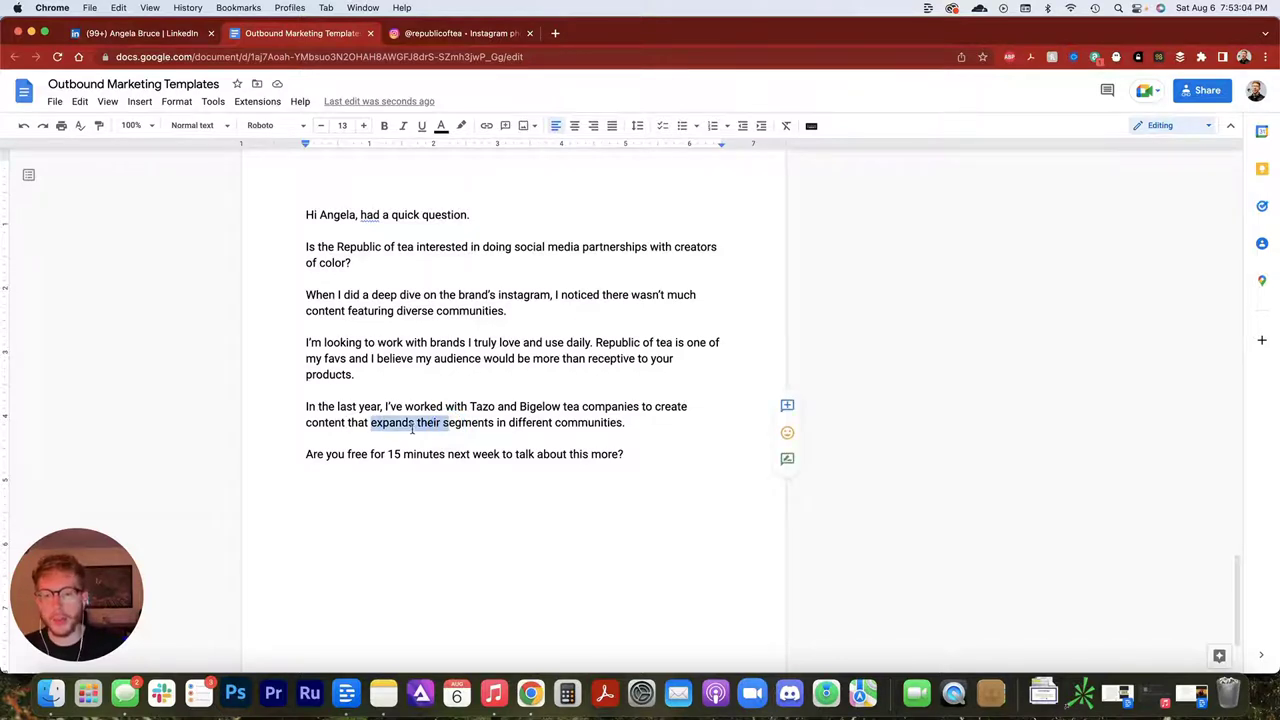
click(417, 422)
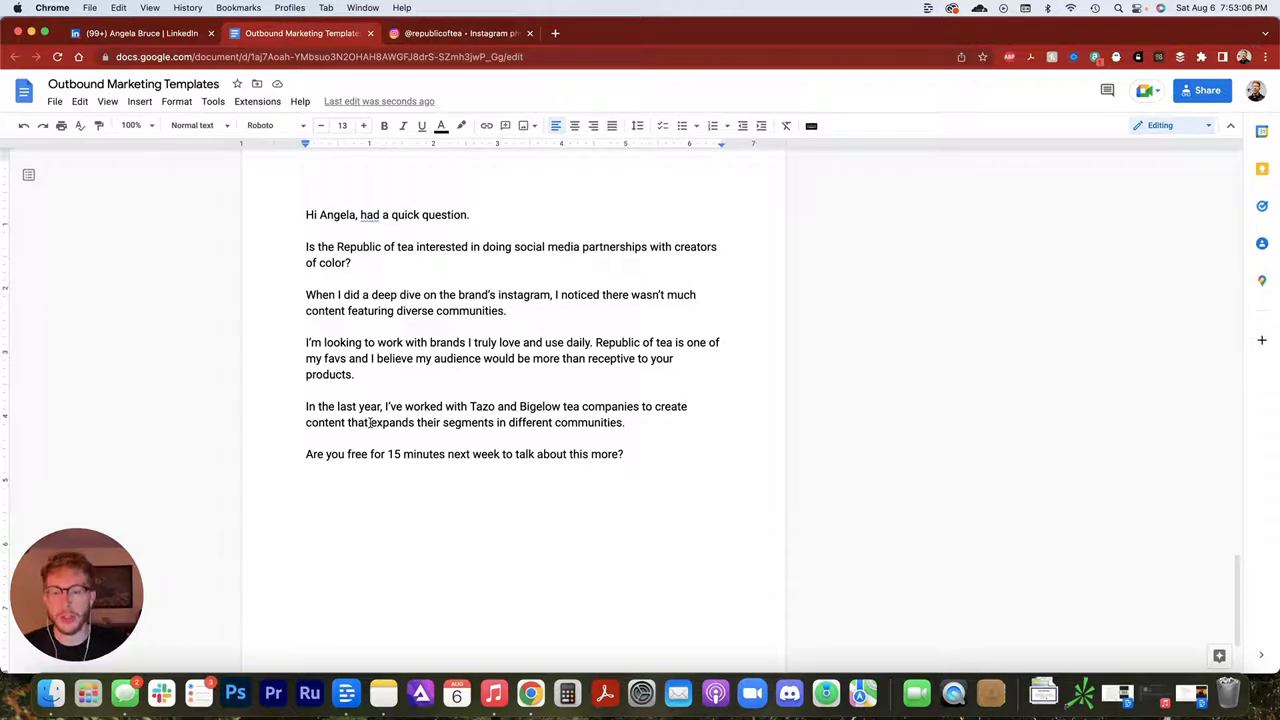
drag(370, 422, 624, 425)
click(508, 432)
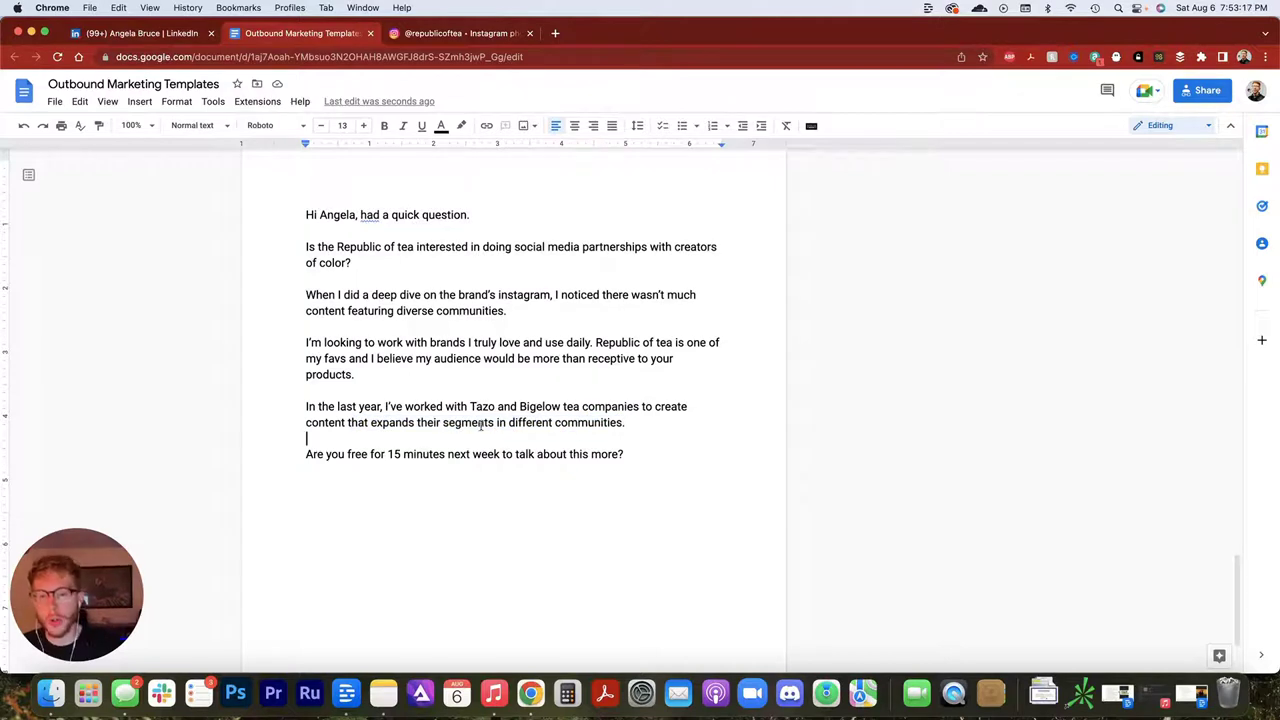
click(612, 439)
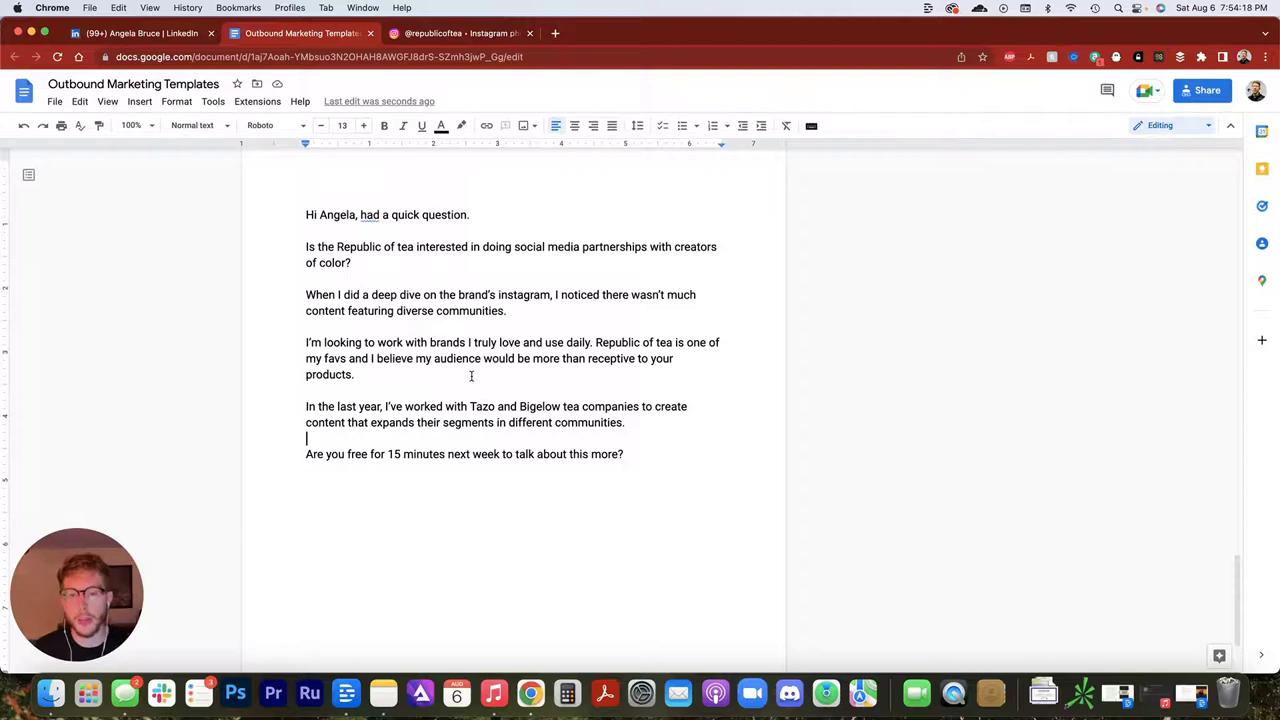
- Add an alternative closing line below the message: "Would it be totally impossible for 15 mins of your time next week to discuss this more?"
drag(306, 454, 641, 454)
click(331, 457)
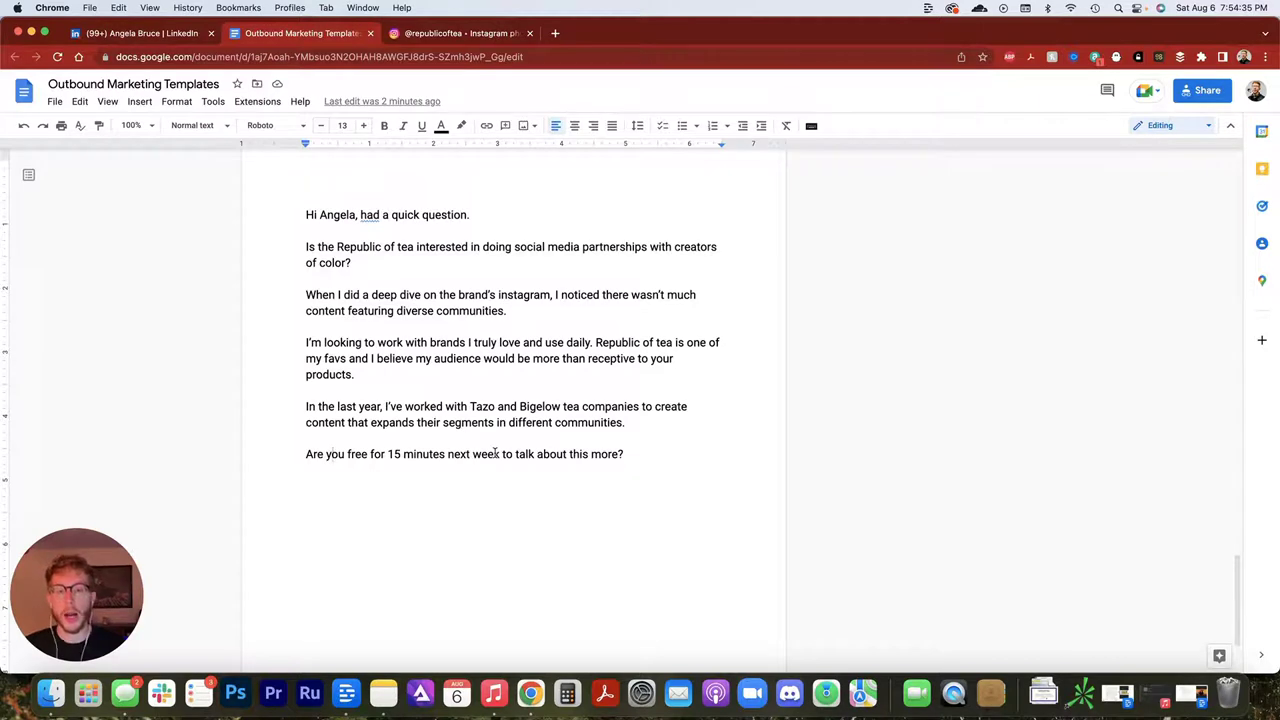
click(623, 454)
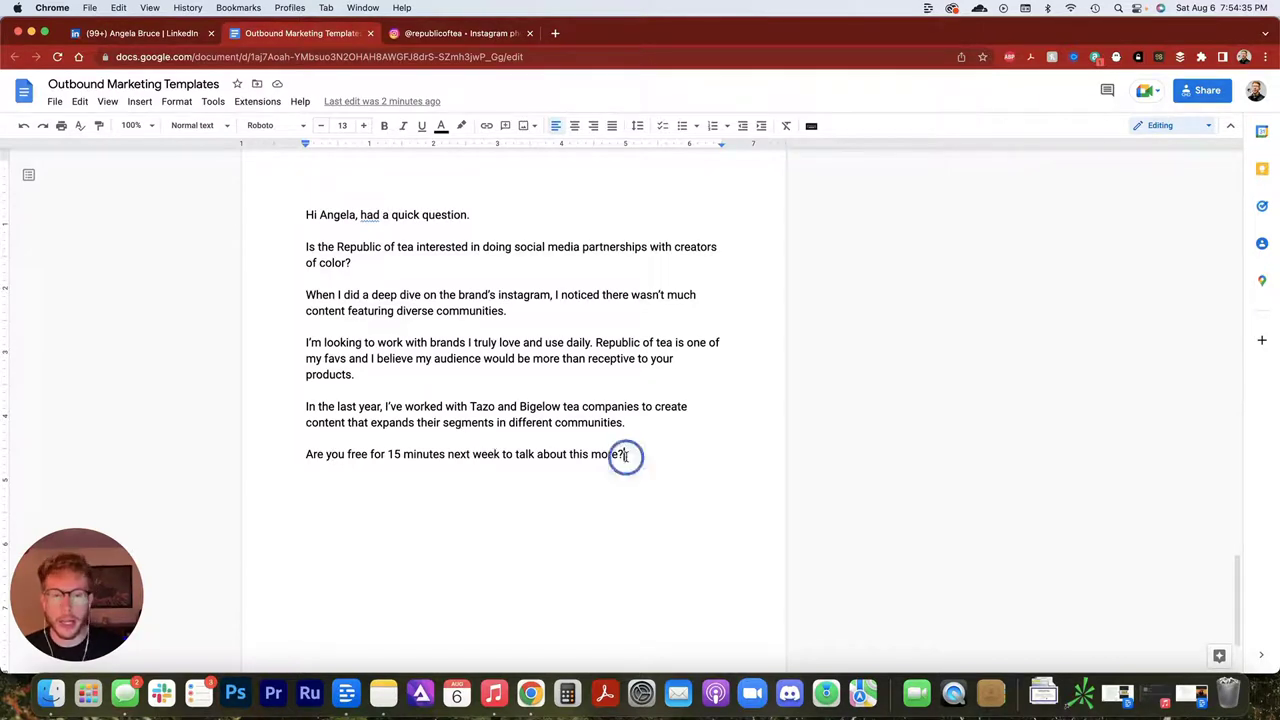
key(Return)
key(Return)
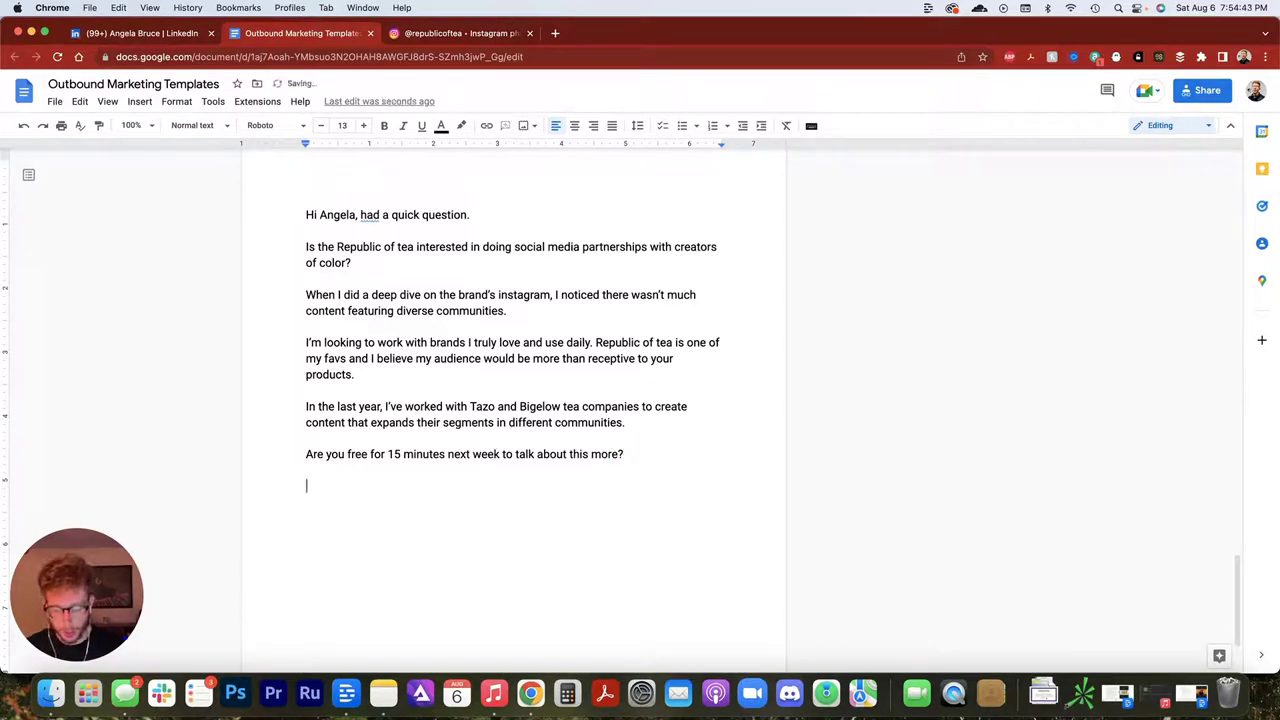
text(Would it)
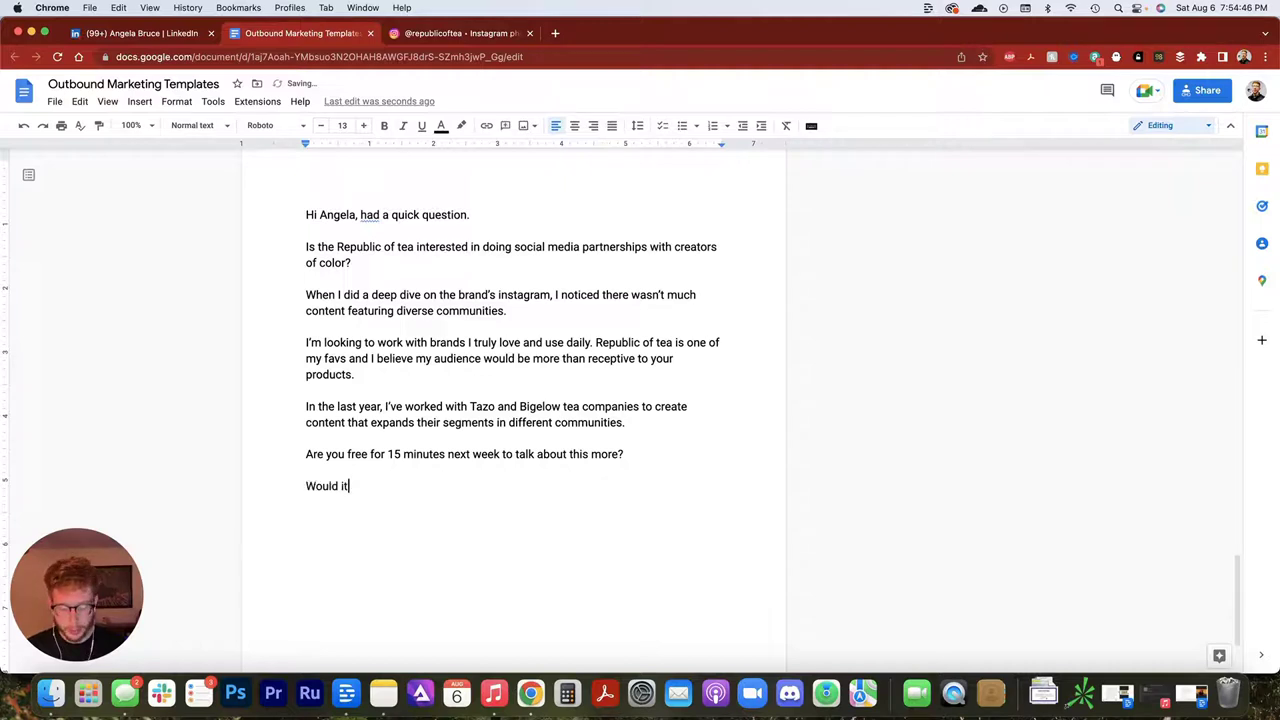
text( be totally imp)
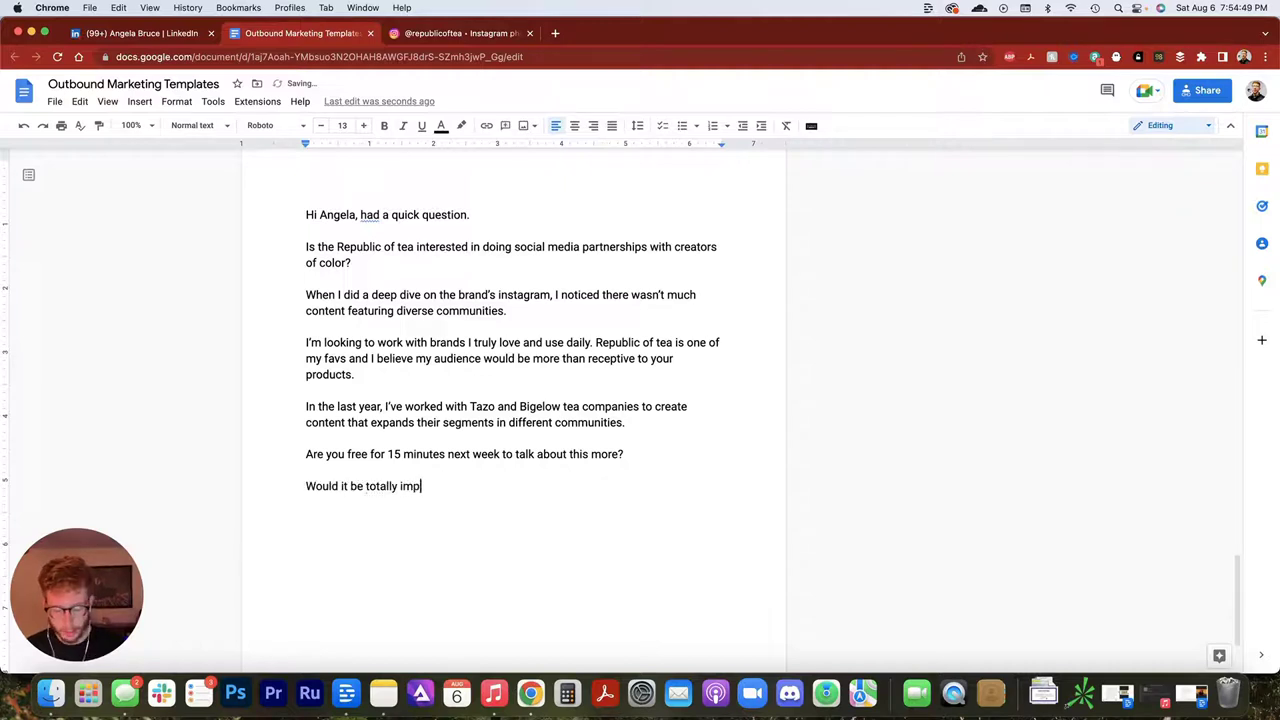
text(ossible for 15 m)
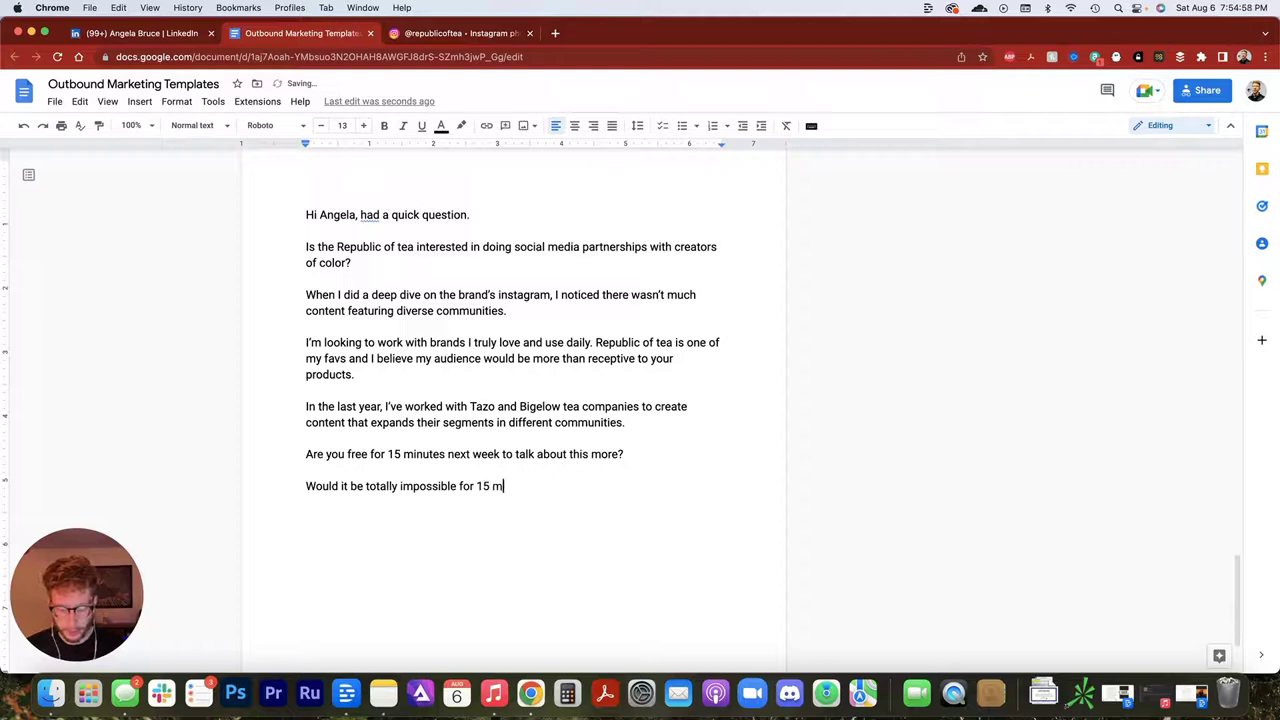
text(ins of your ti)
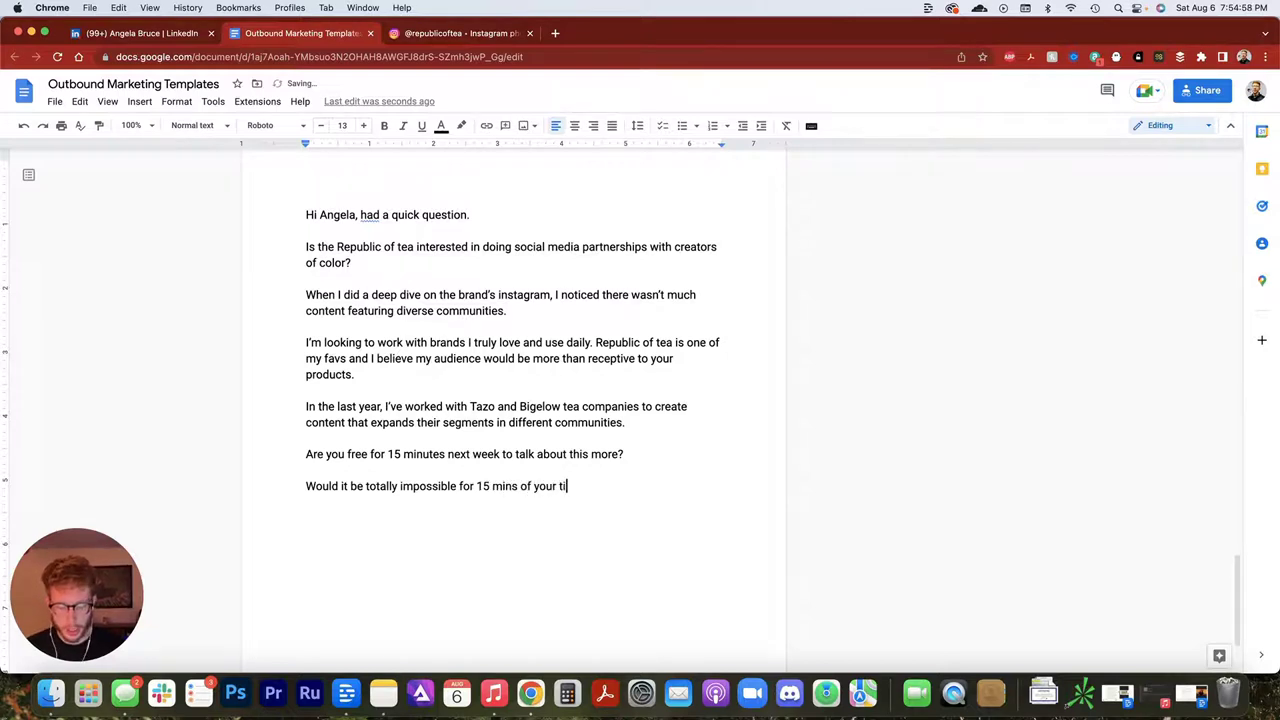
text(me next week to di)
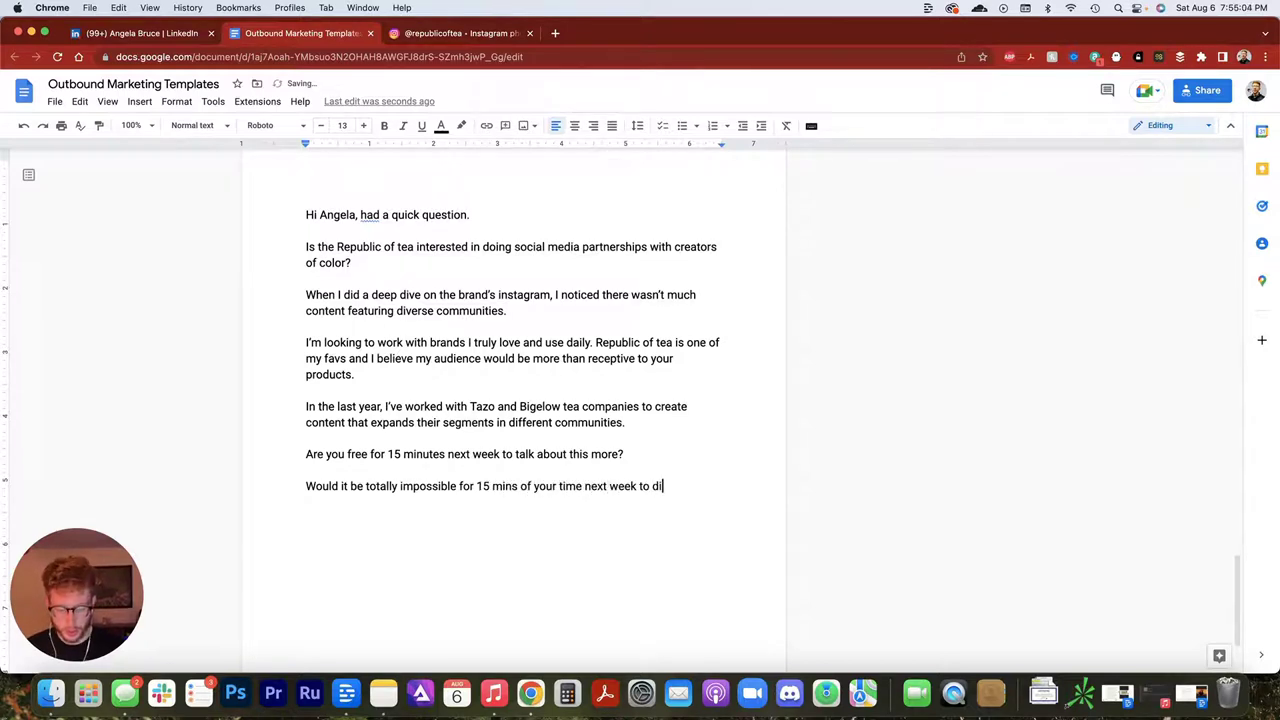
text(scuss this more)
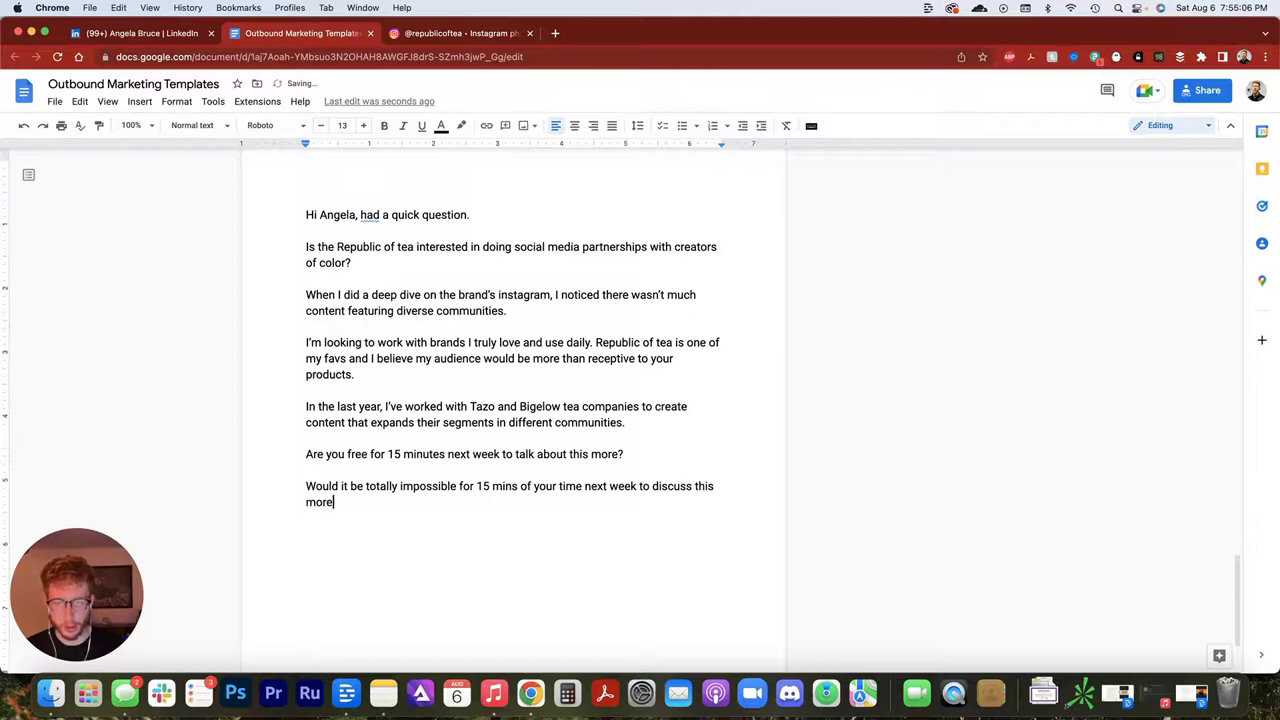
text(?)
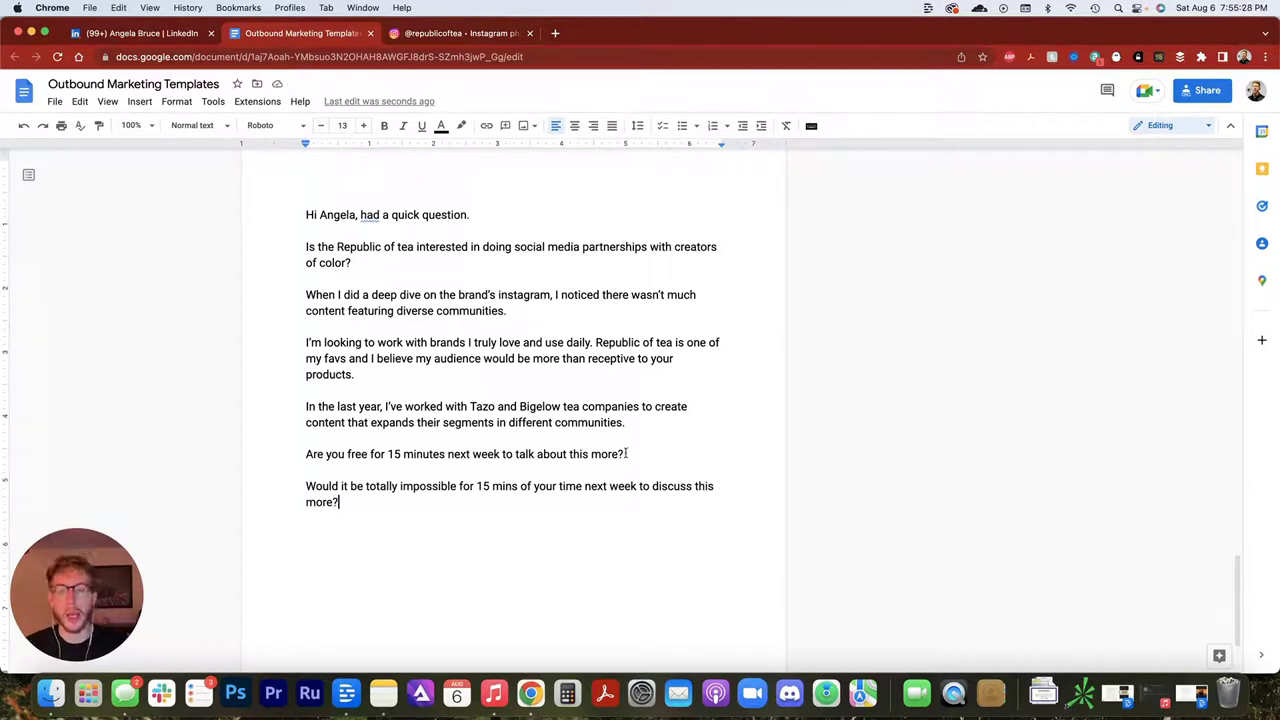
- Check the marketing contact's LinkedIn profile, then return to the outreach message and reread its opening question about partnerships with creators of color
click(142, 36)
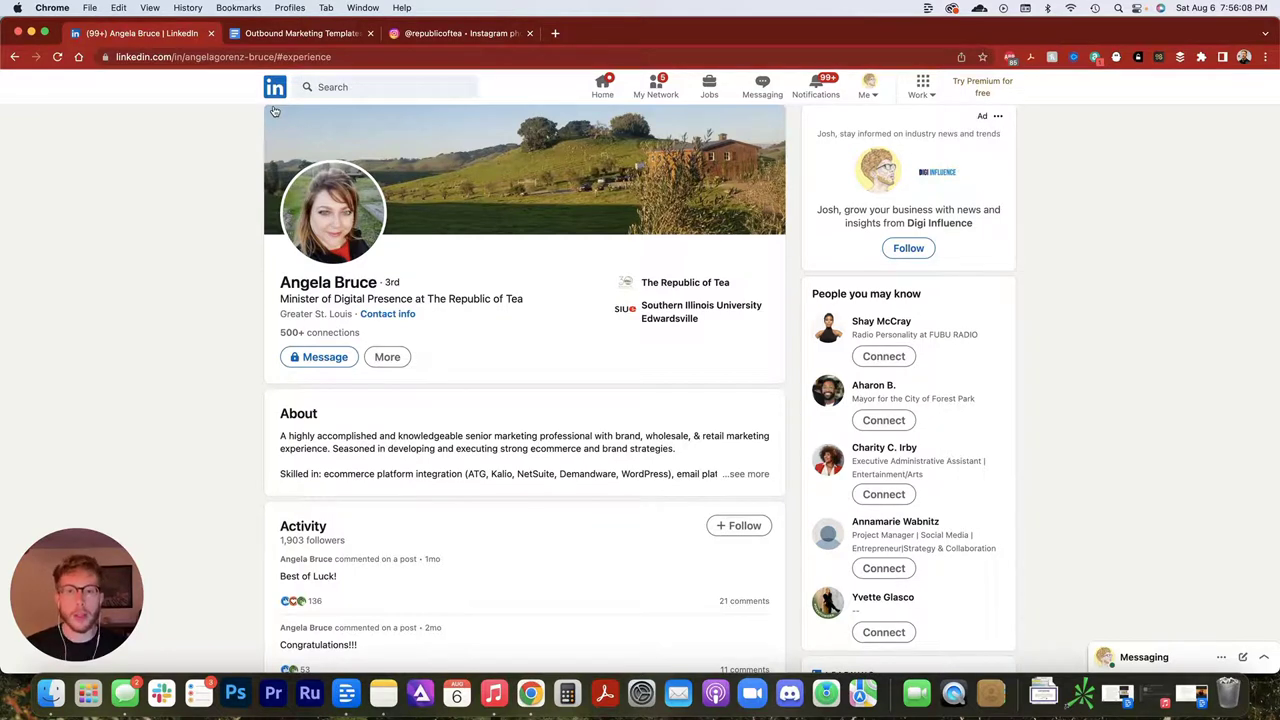
click(278, 34)
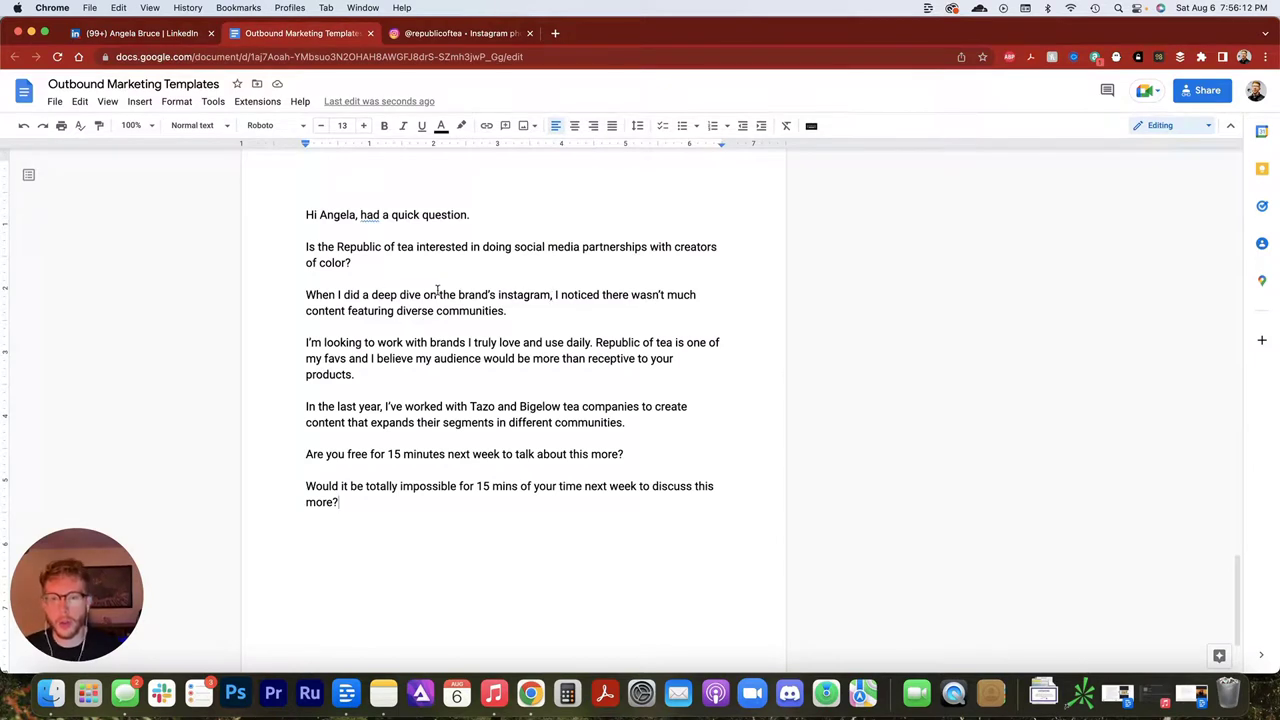
click(337, 247)
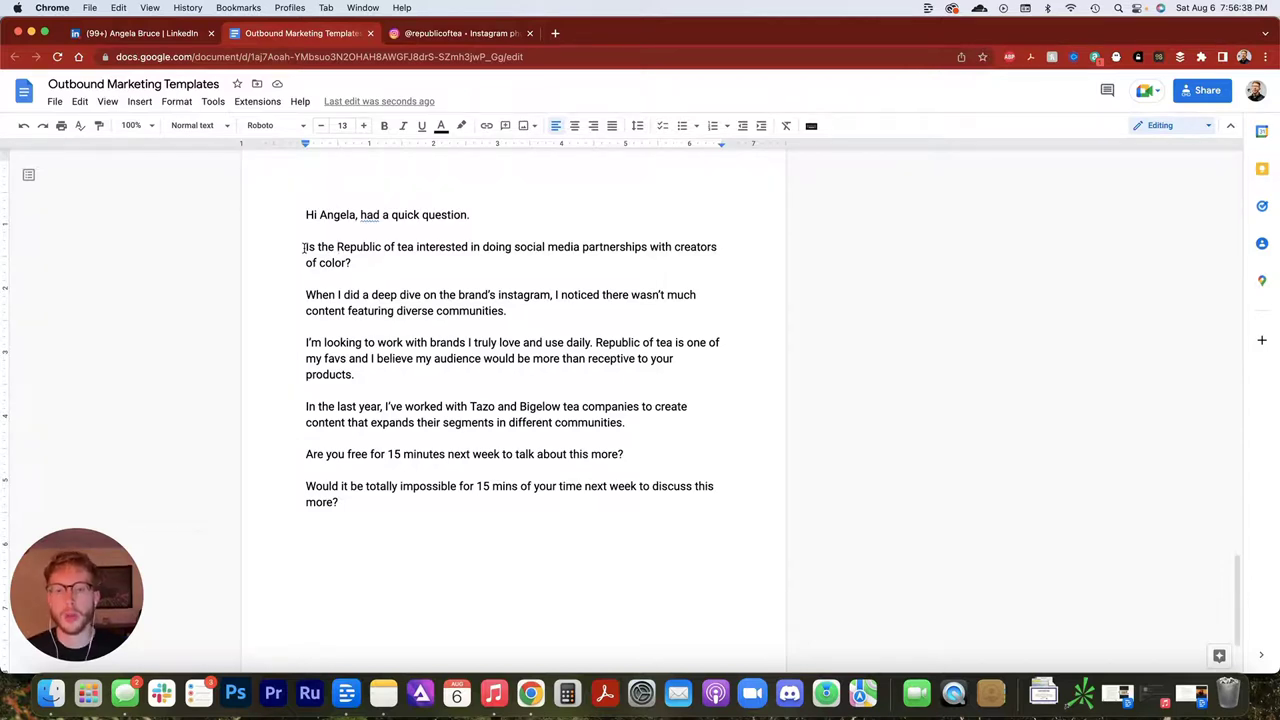
drag(305, 247, 378, 249)
click(433, 247)
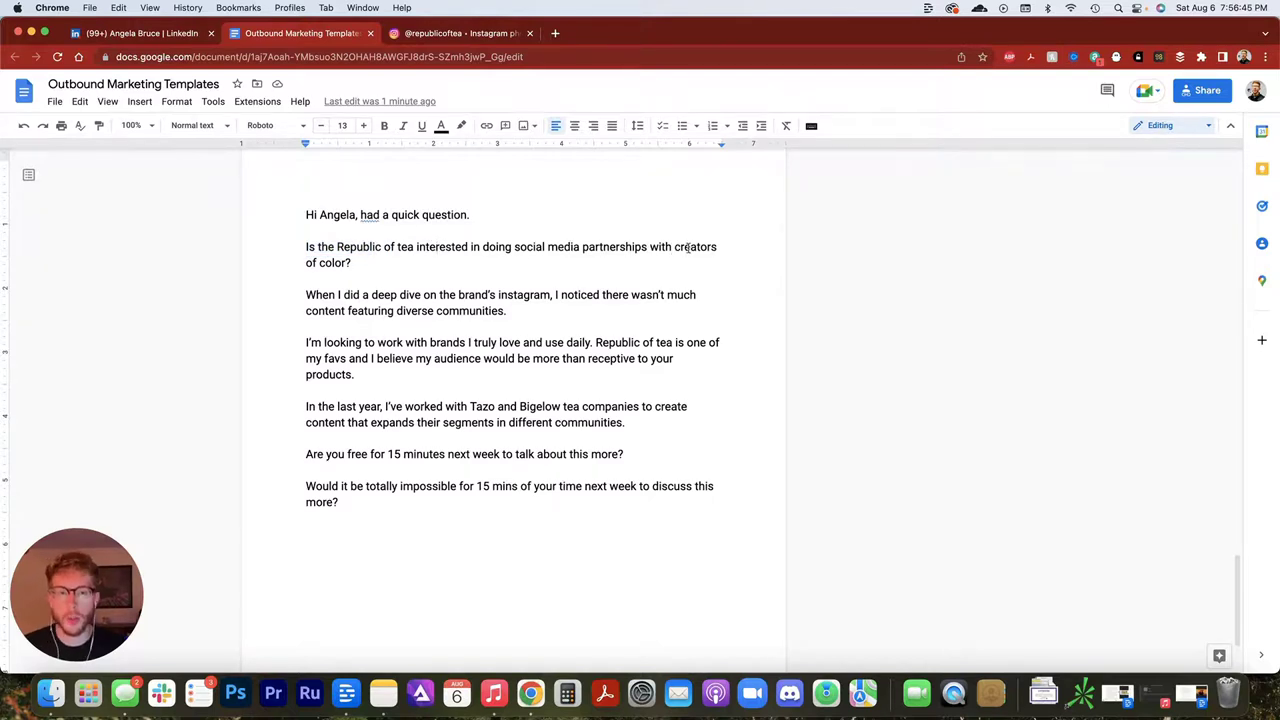
- Switch to Instagram, search for "skull candy", and open the skullcandy profile
click(430, 33)
click(613, 91)
text(skull candy)
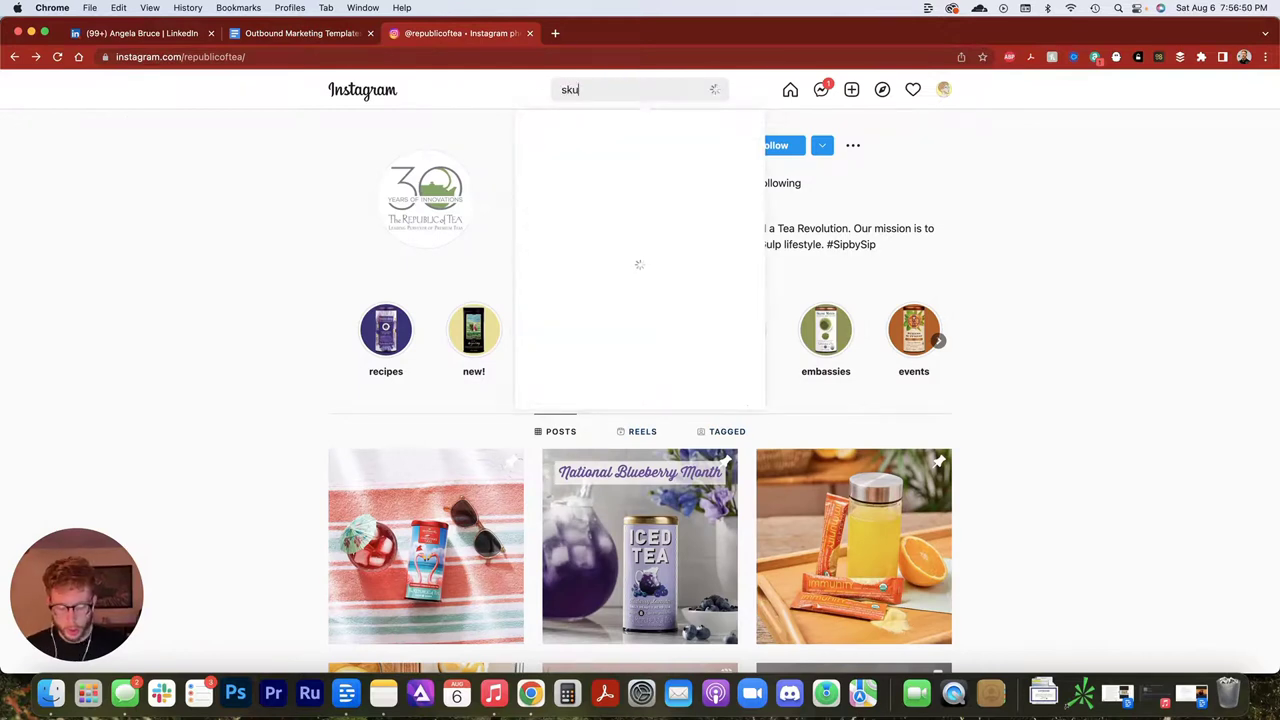
click(587, 400)
- Examine the skullcandy profile's recent and older posts, checking how people from diverse communities are represented
scroll(453, 260, down, 5)
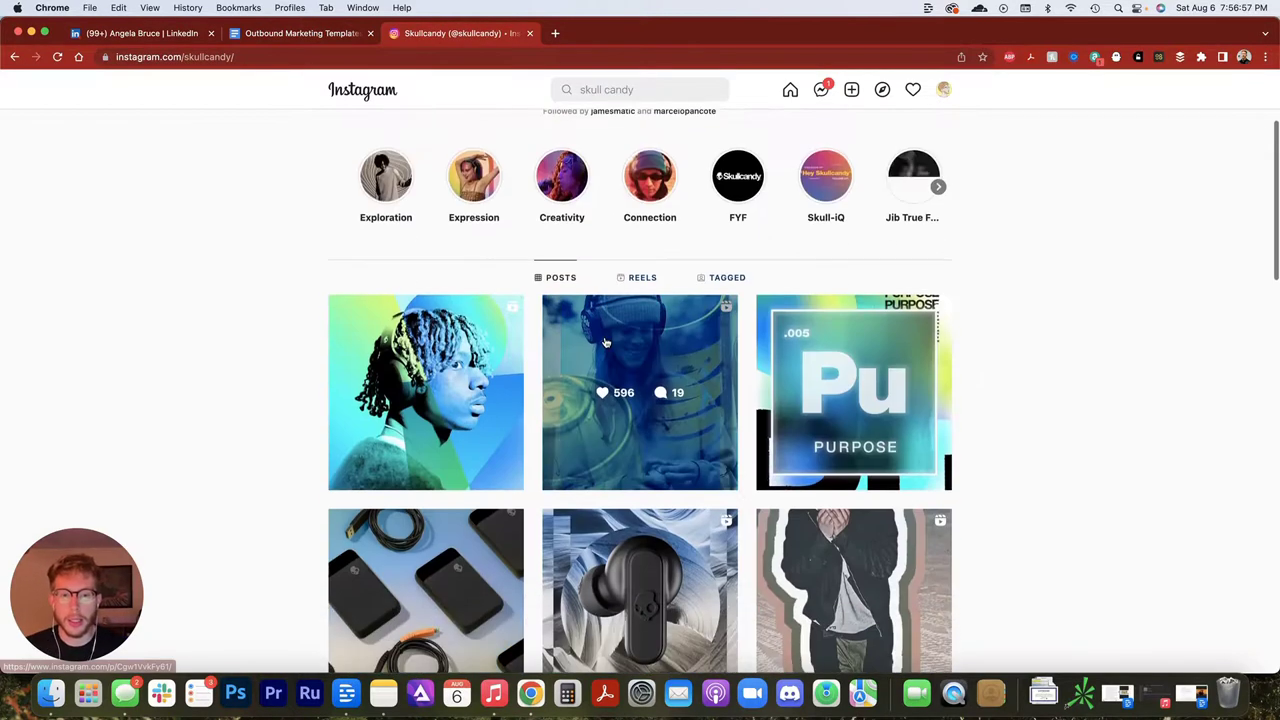
scroll(453, 260, down, 3)
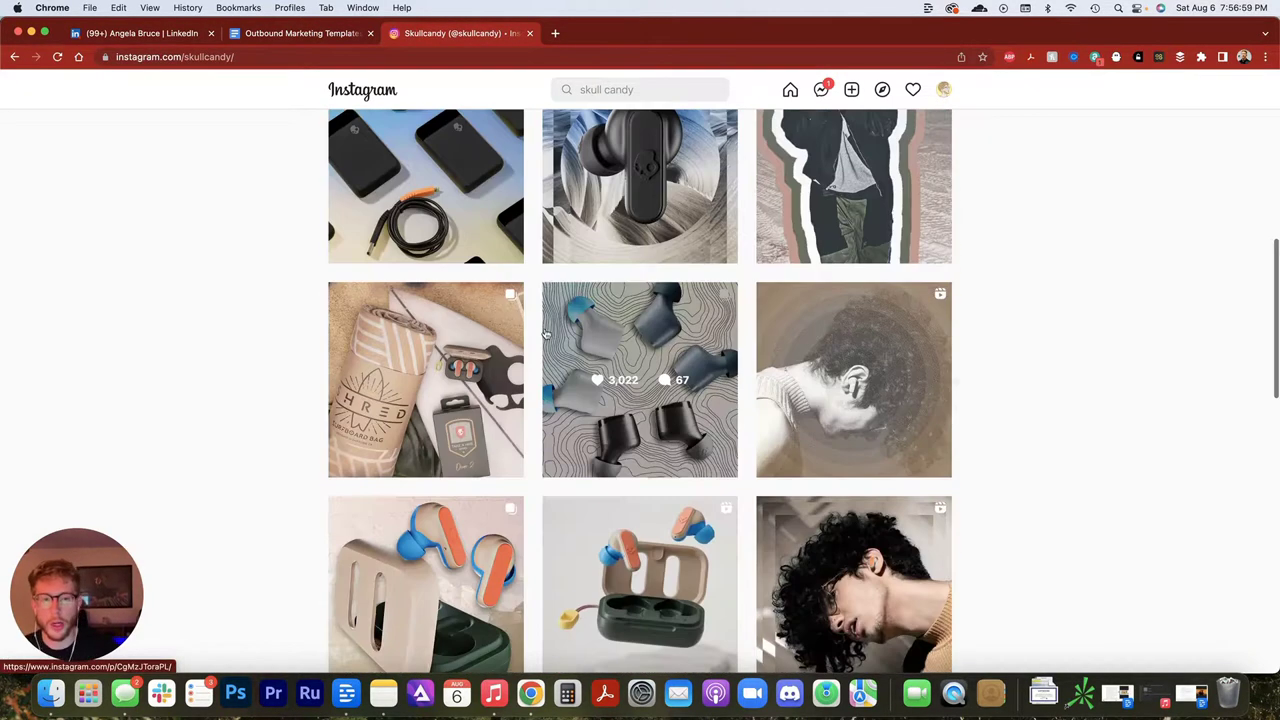
scroll(632, 298, down, 4)
scroll(634, 327, down, 9)
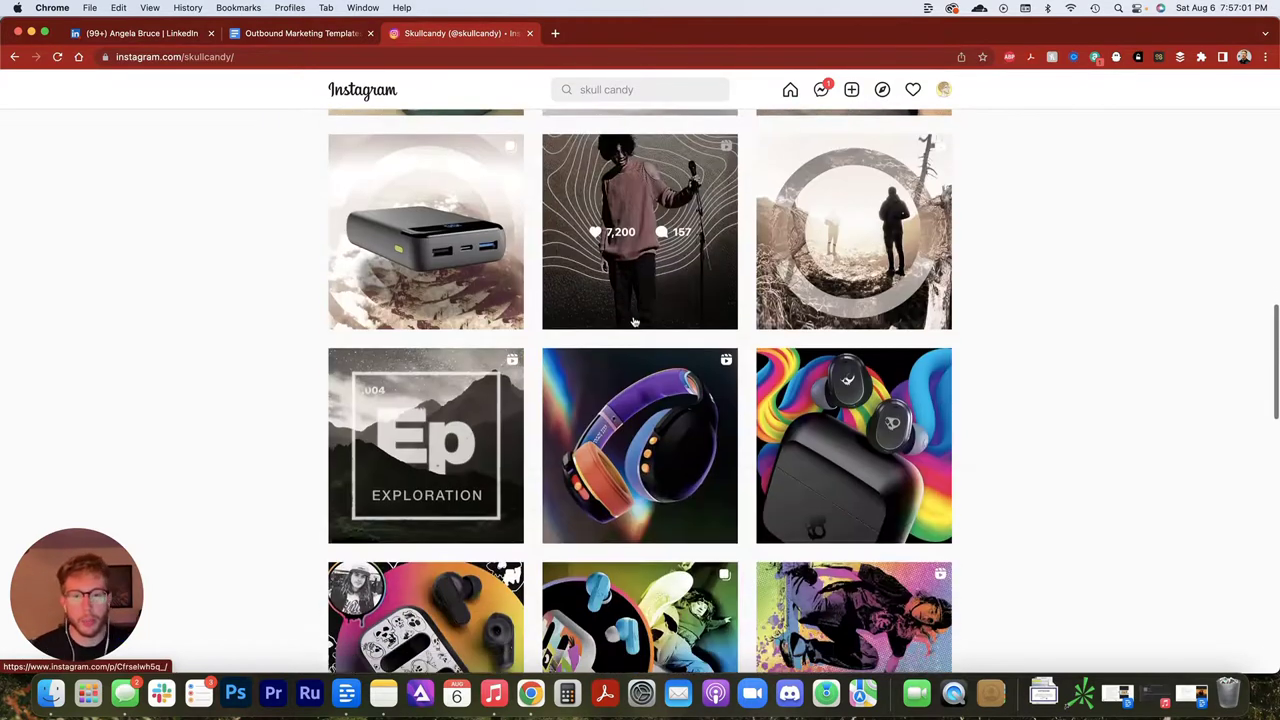
scroll(632, 321, down, 4)
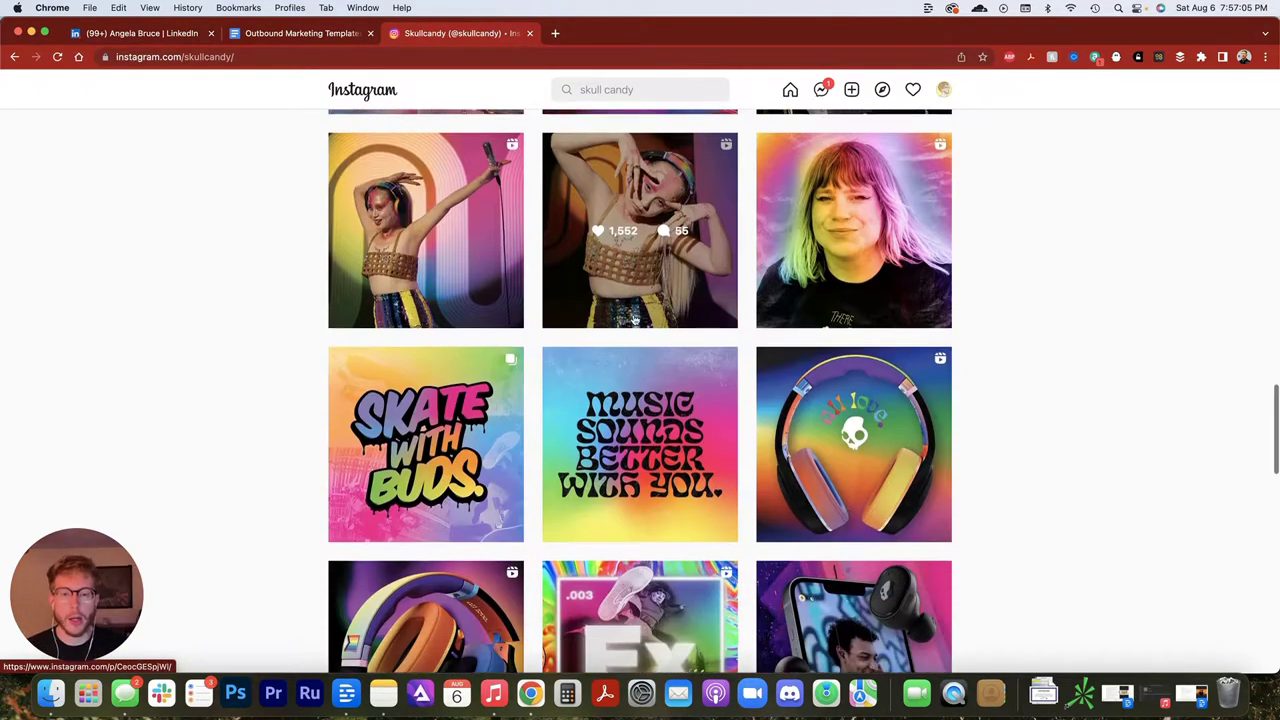
scroll(634, 318, down, 3)
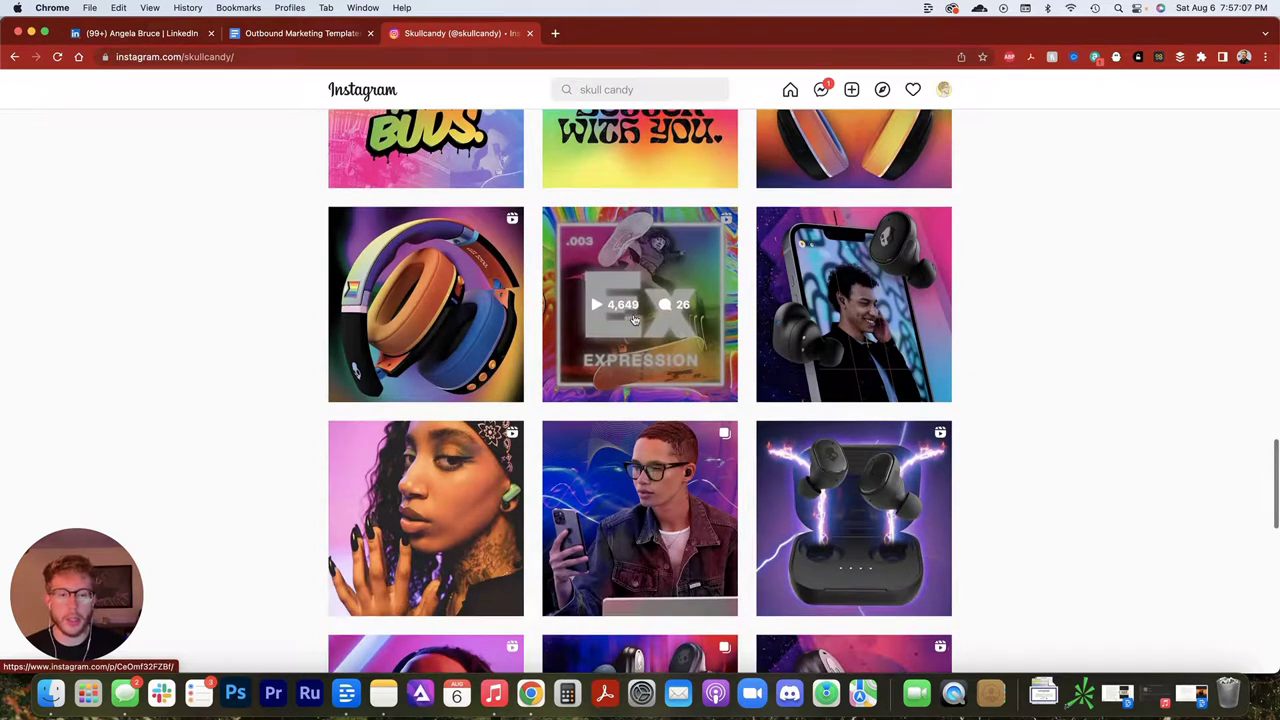
scroll(620, 340, down, 6)
scroll(598, 378, down, 2)
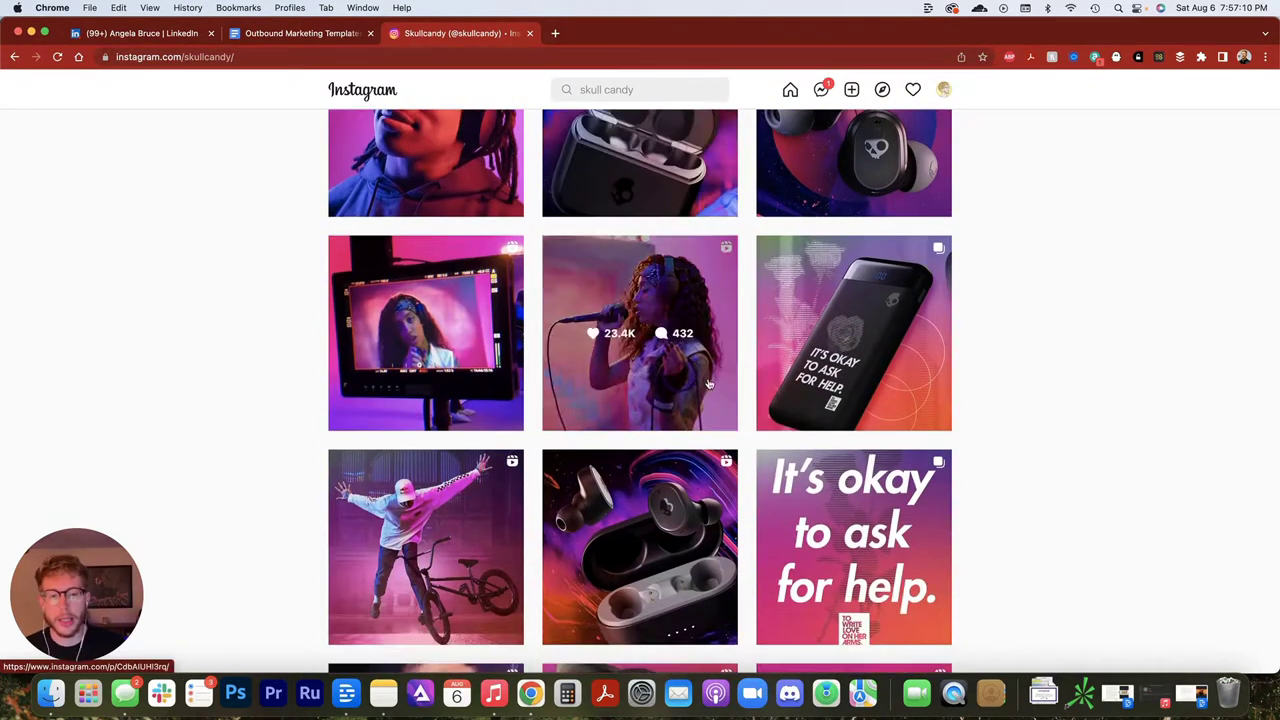
scroll(700, 385, down, 4)
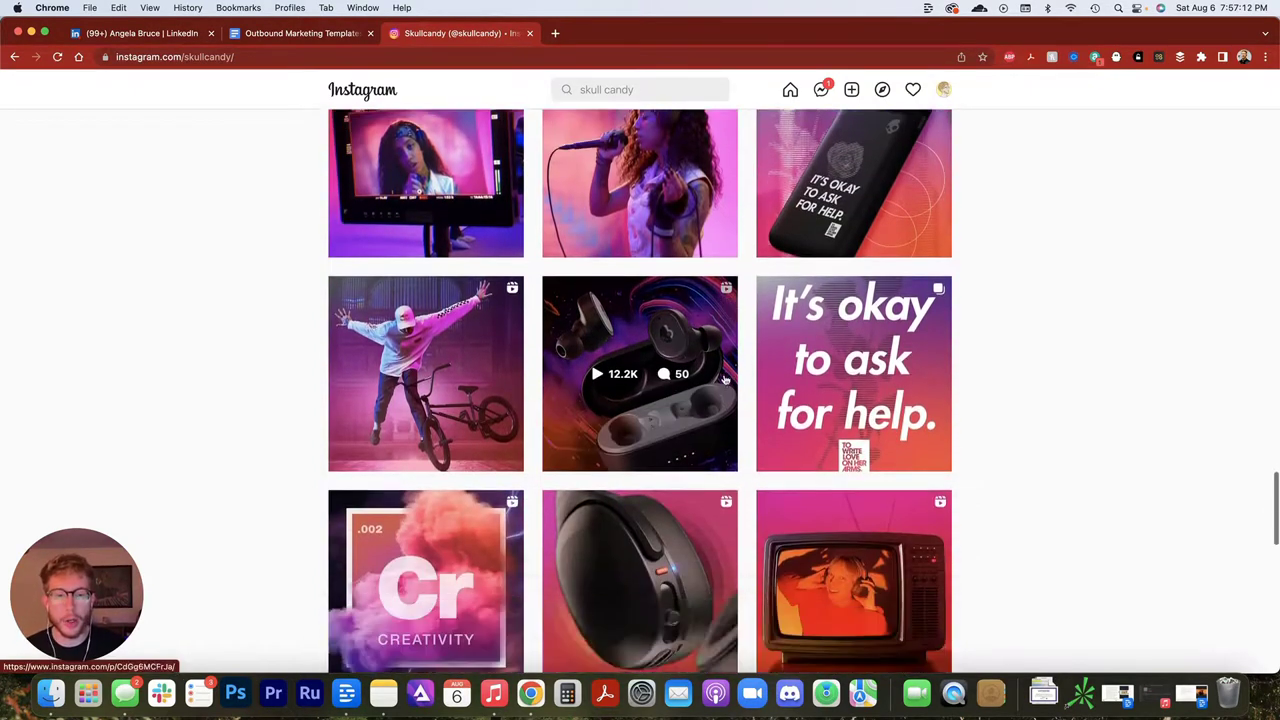
- Look further back through the skullcandy posts, checking how often people and diverse creators feature alongside product shots
scroll(724, 380, down, 6)
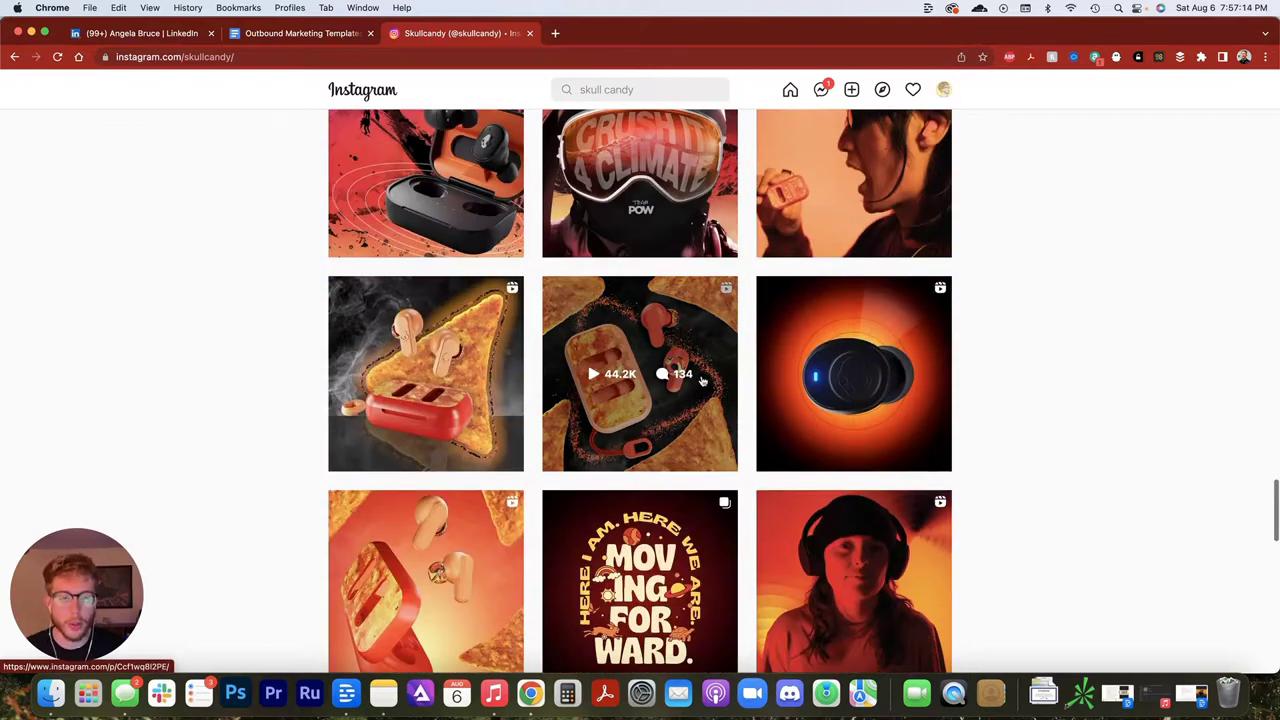
scroll(703, 381, down, 7)
scroll(703, 381, down, 6)
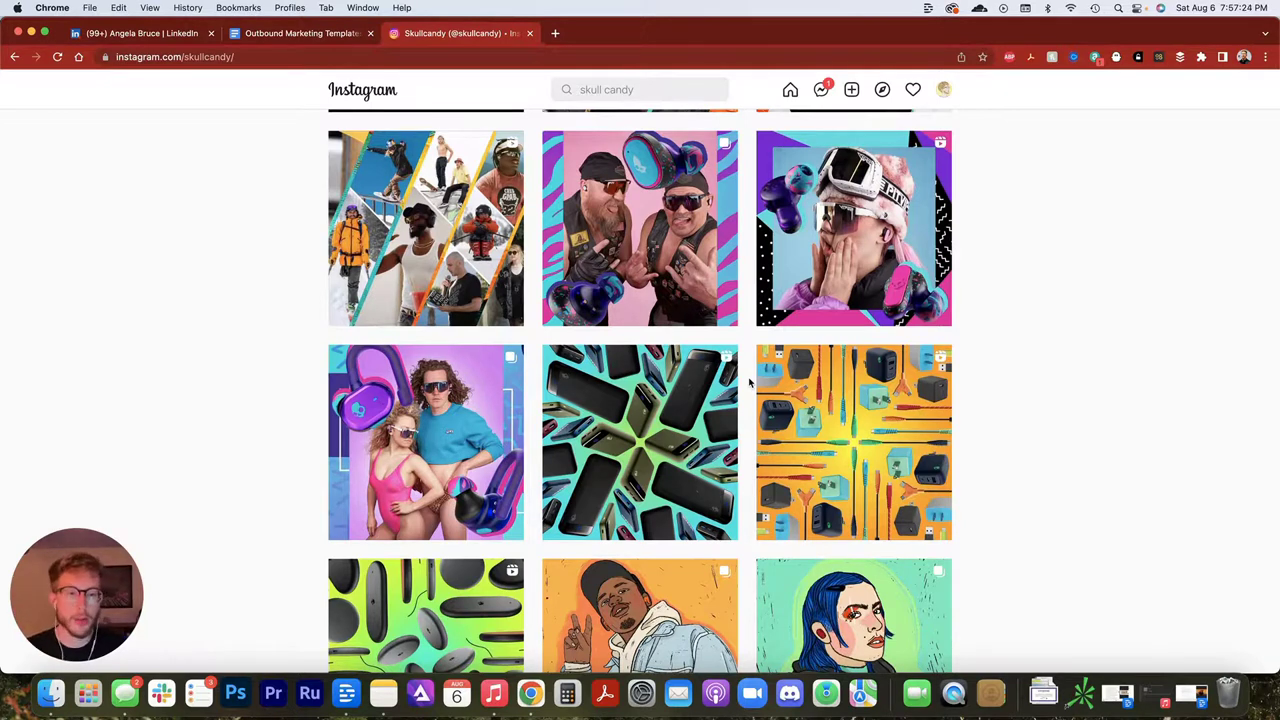
scroll(712, 385, down, 4)
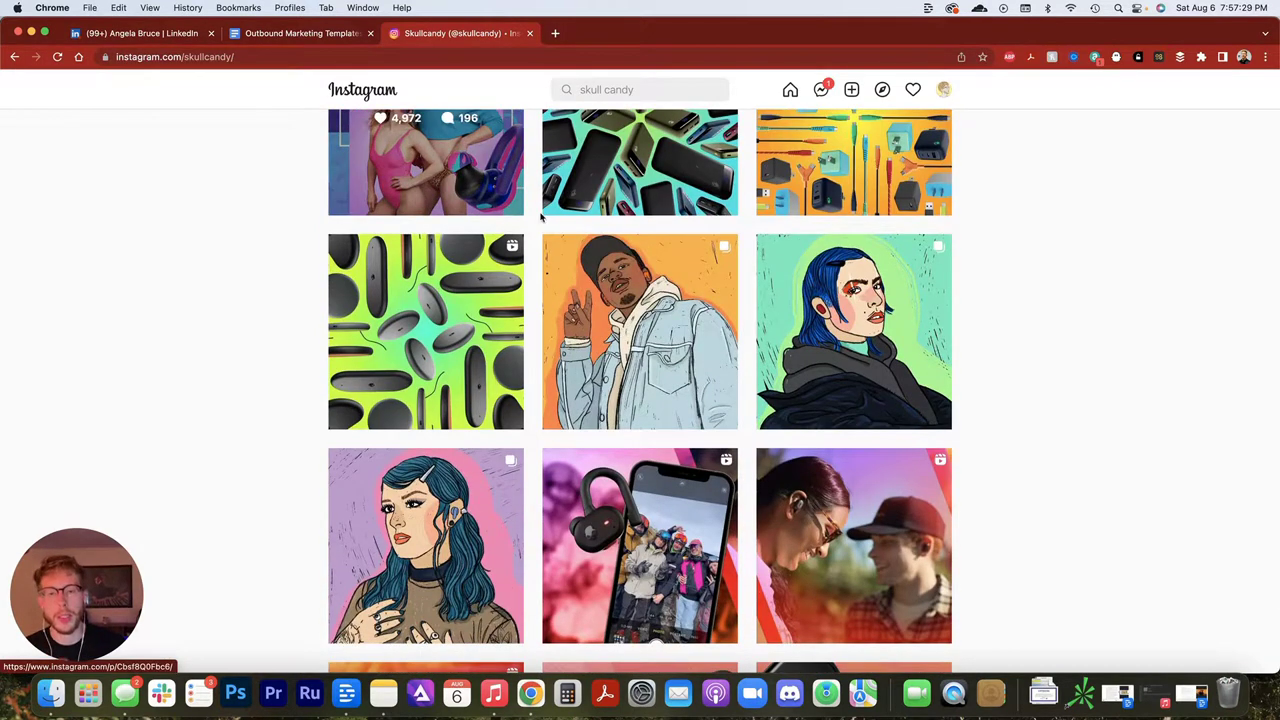
scroll(605, 247, up, 2)
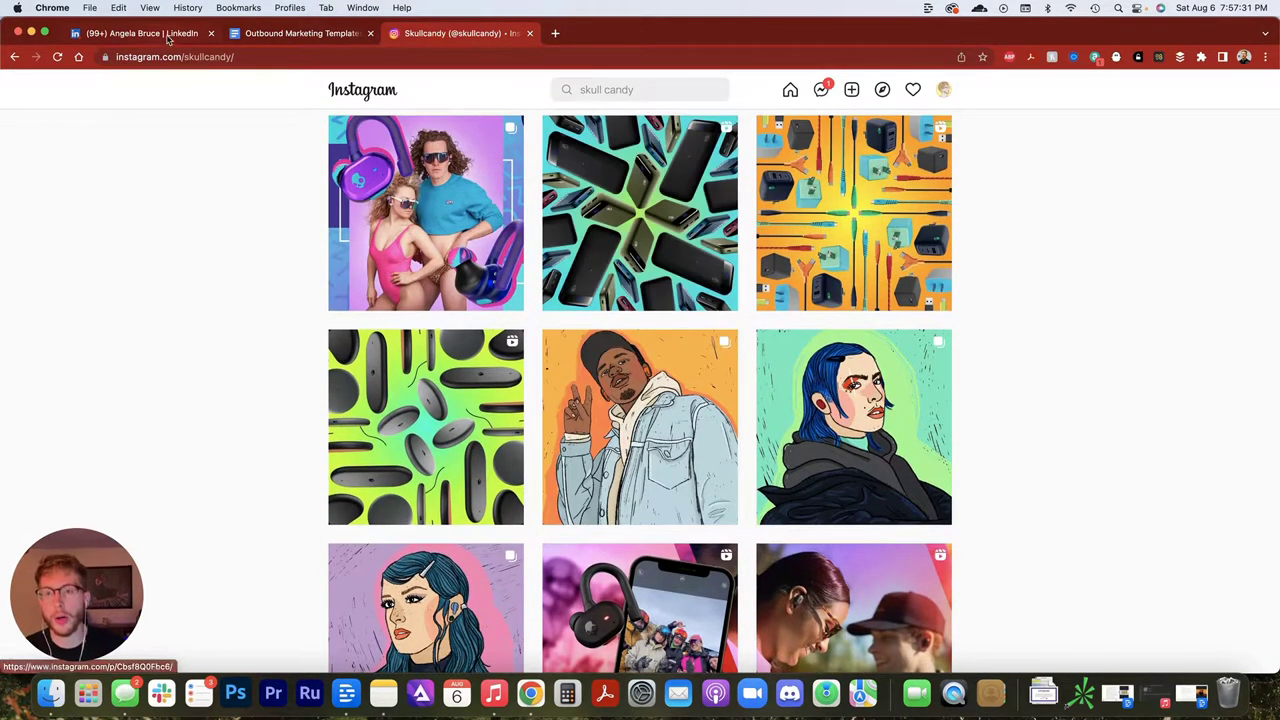
- Return to the republicoftea profile and examine its recent posts for people versus product-only images
click(15, 57)
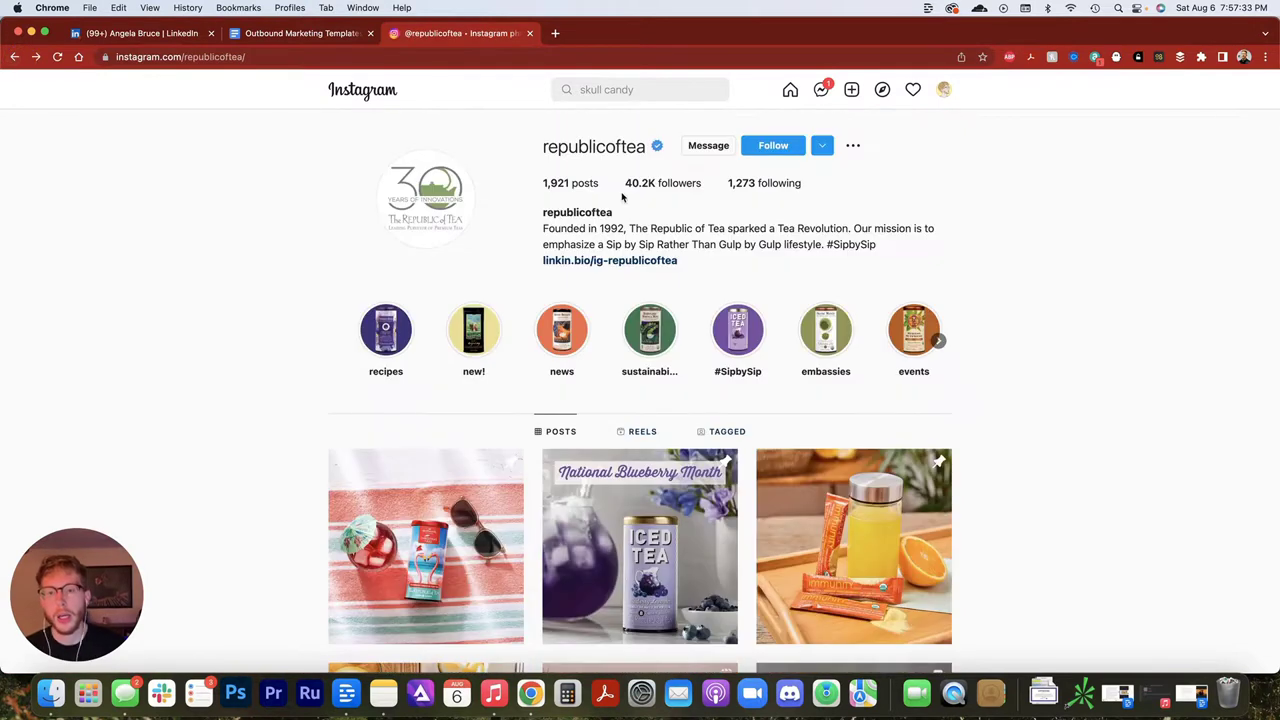
scroll(630, 215, down, 3)
scroll(638, 229, down, 3)
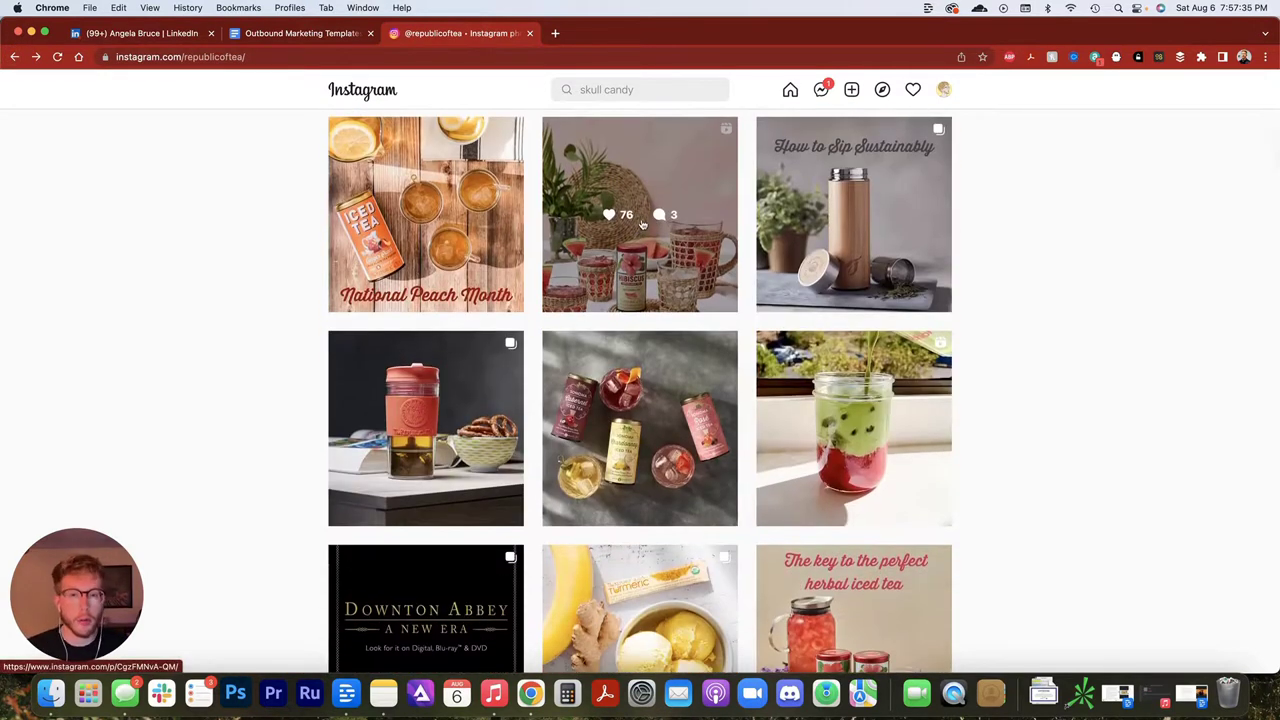
scroll(642, 228, down, 2)
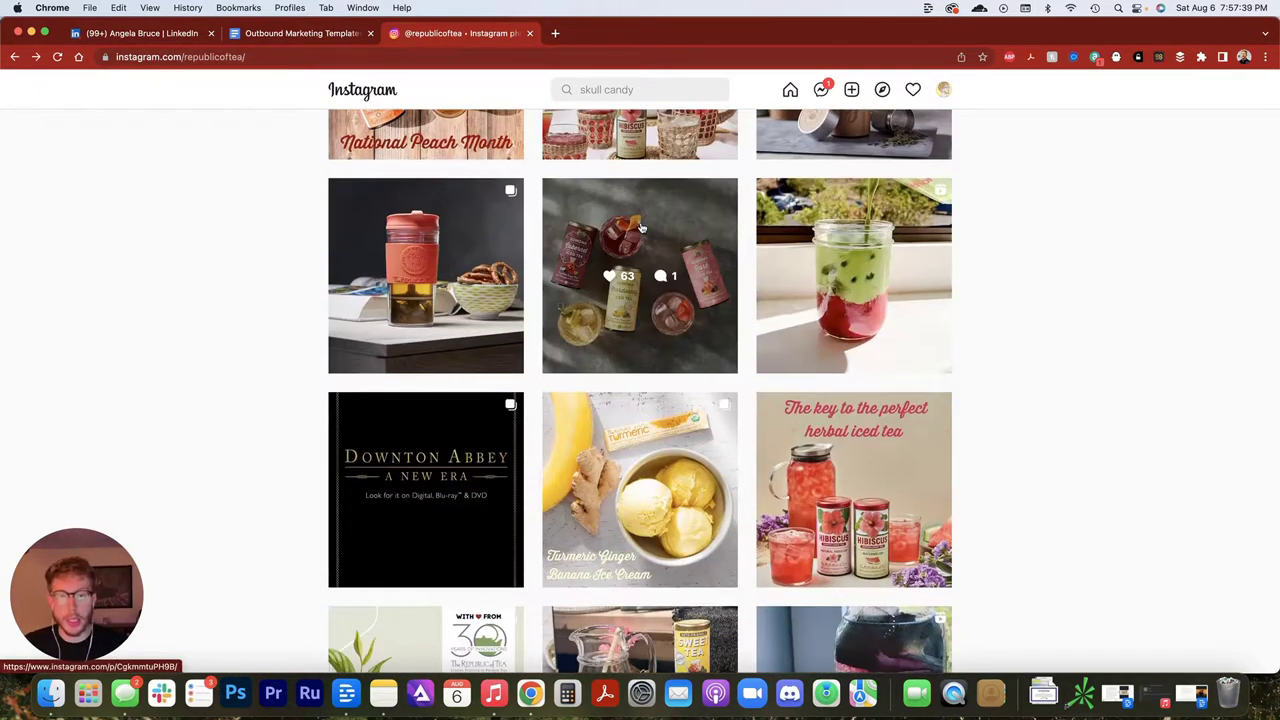